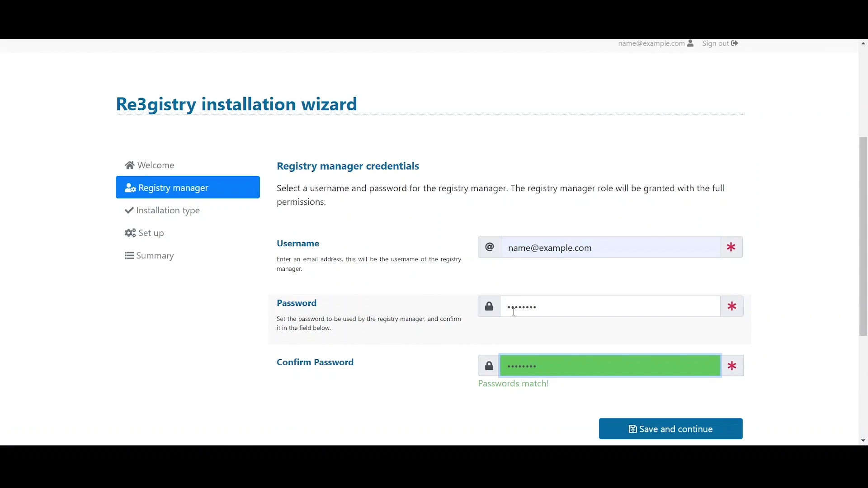
- Save the registry manager credentials, then continue with the Installation type and the workflow following ISO 19135
{"action": "scroll", "coordinate": [694, 352], "scroll_direction": "down", "scroll_amount": 1}
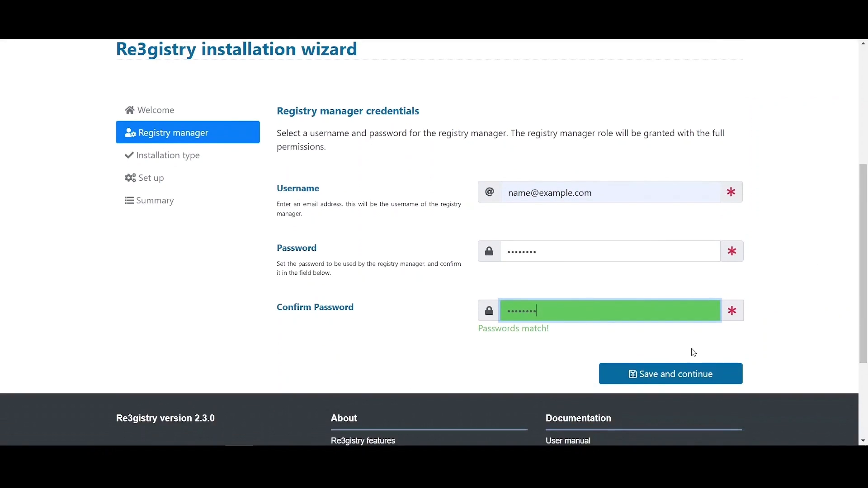
{"action": "left_click", "coordinate": [659, 378]}
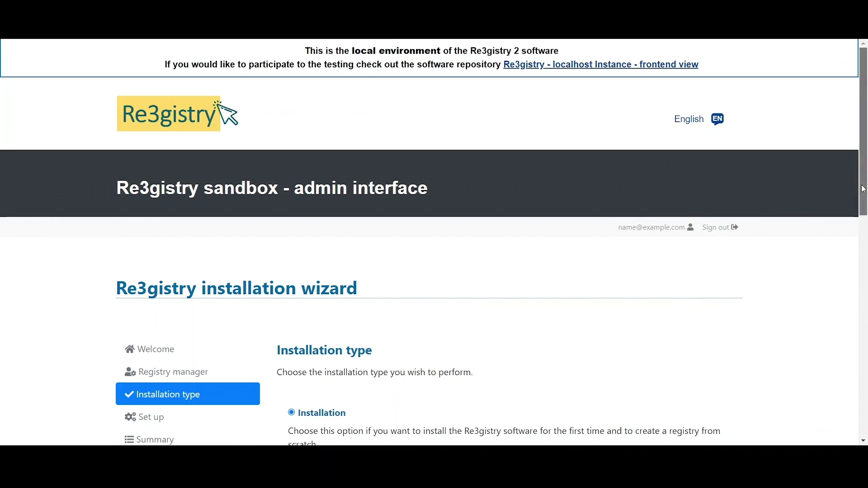
{"action": "left_click_drag", "start_coordinate": [866, 190], "coordinate": [866, 295]}
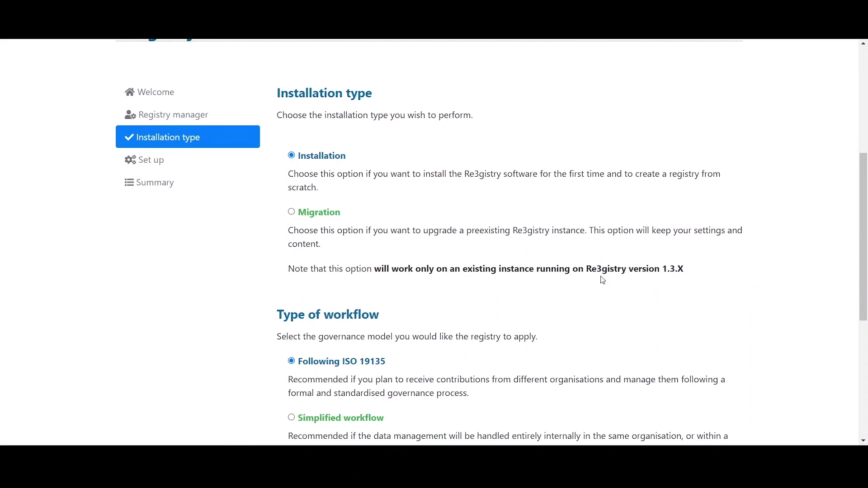
{"action": "scroll", "coordinate": [583, 253], "scroll_direction": "down", "scroll_amount": 3}
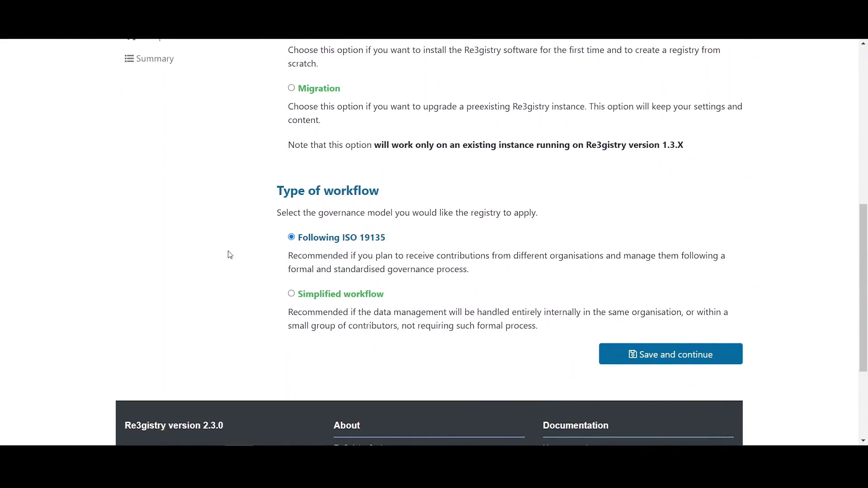
{"action": "left_click", "coordinate": [672, 360]}
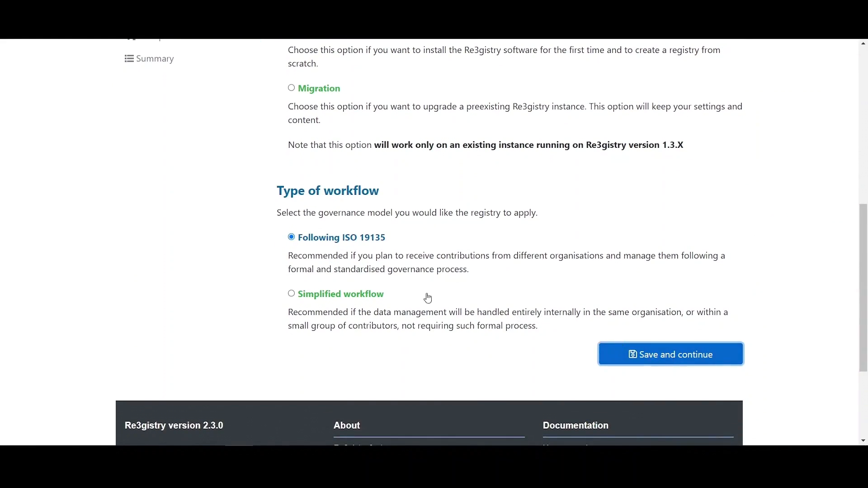
- Select english and spanish as the system languages and english as the master language
{"action": "left_click_drag", "start_coordinate": [865, 171], "coordinate": [865, 257]}
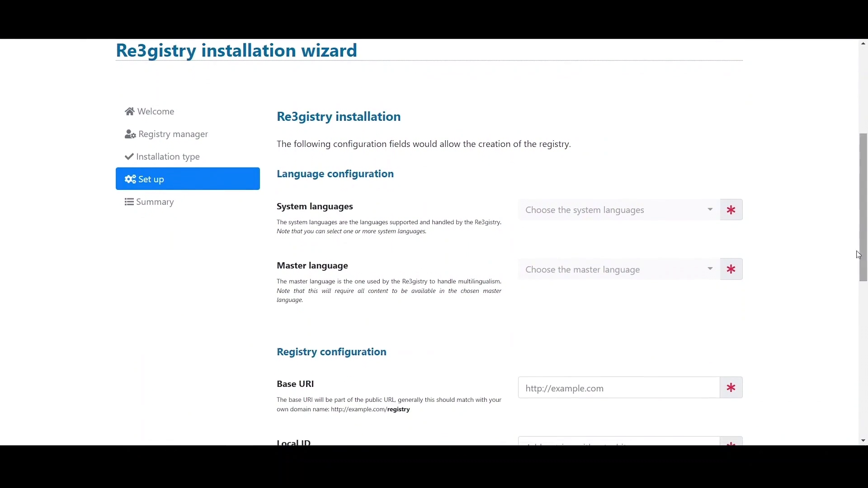
{"action": "left_click", "coordinate": [591, 220]}
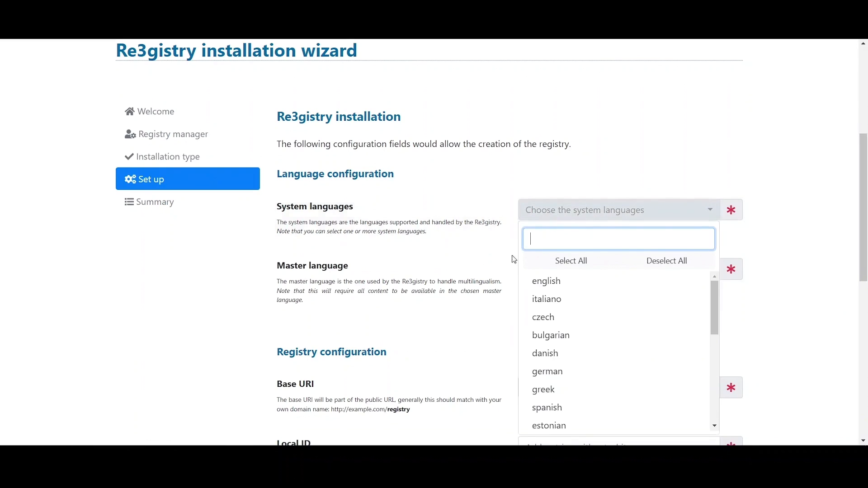
{"action": "left_click", "coordinate": [552, 284]}
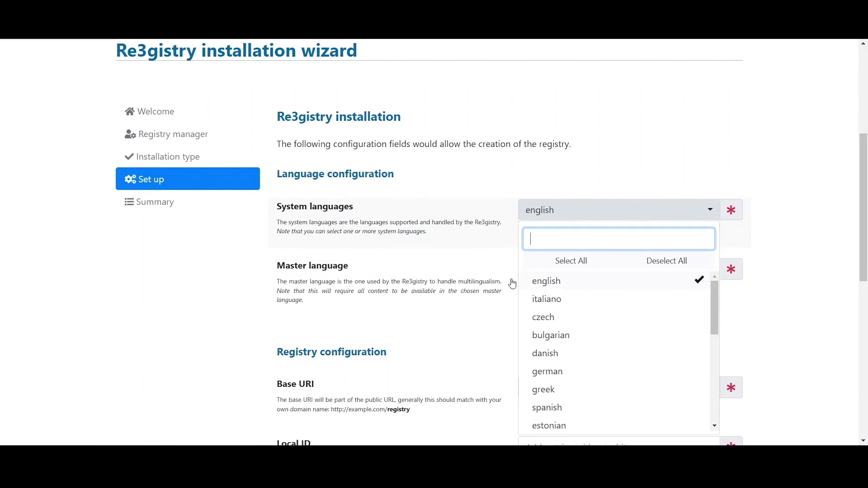
{"action": "left_click", "coordinate": [538, 410]}
{"action": "left_click", "coordinate": [578, 220]}
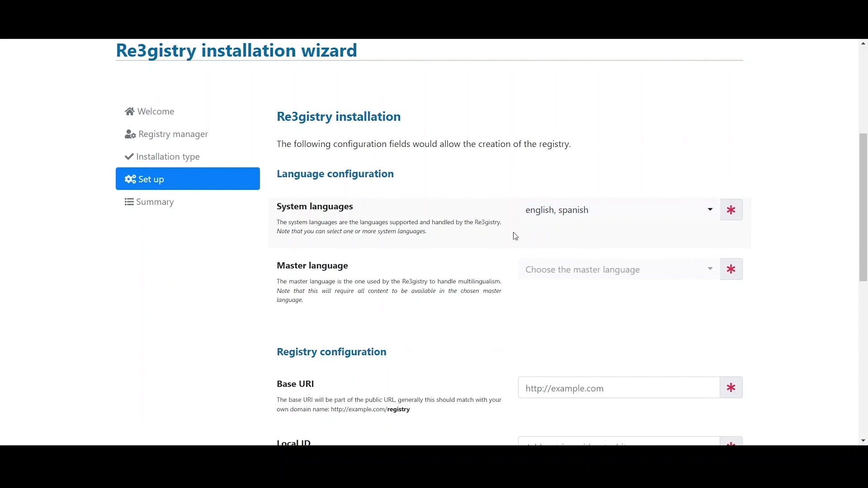
{"action": "left_click", "coordinate": [569, 280]}
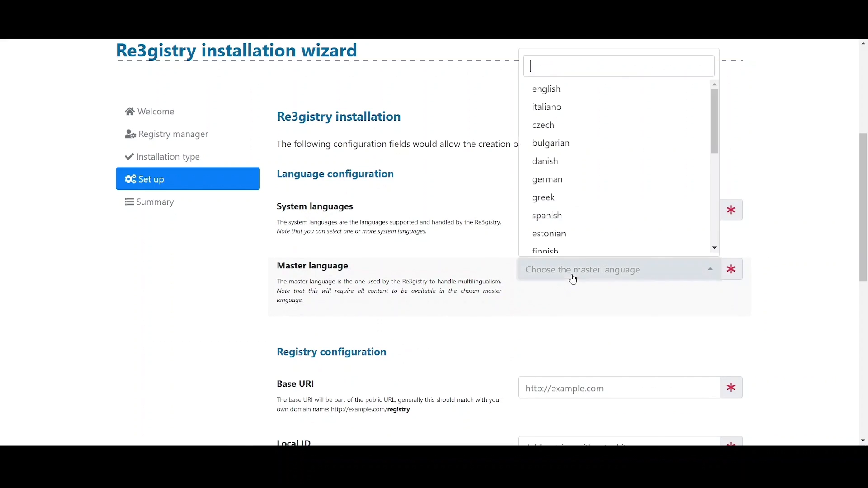
{"action": "left_click", "coordinate": [548, 90]}
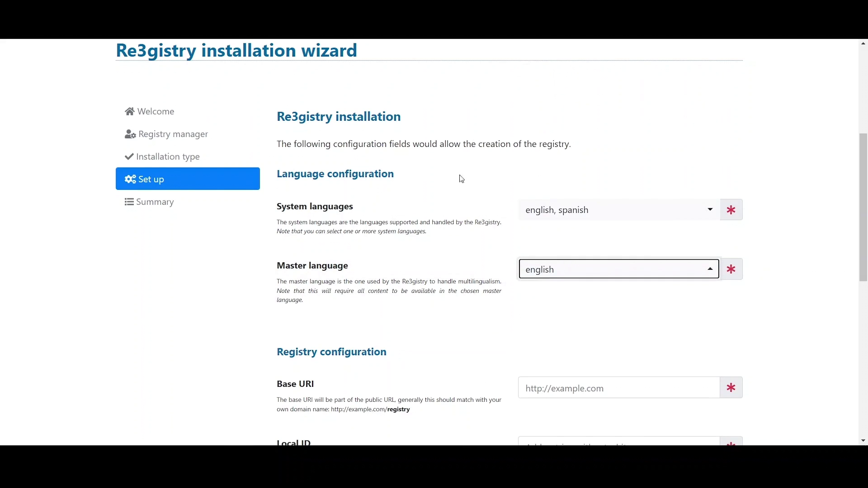
{"action": "left_click_drag", "start_coordinate": [858, 224], "coordinate": [864, 314]}
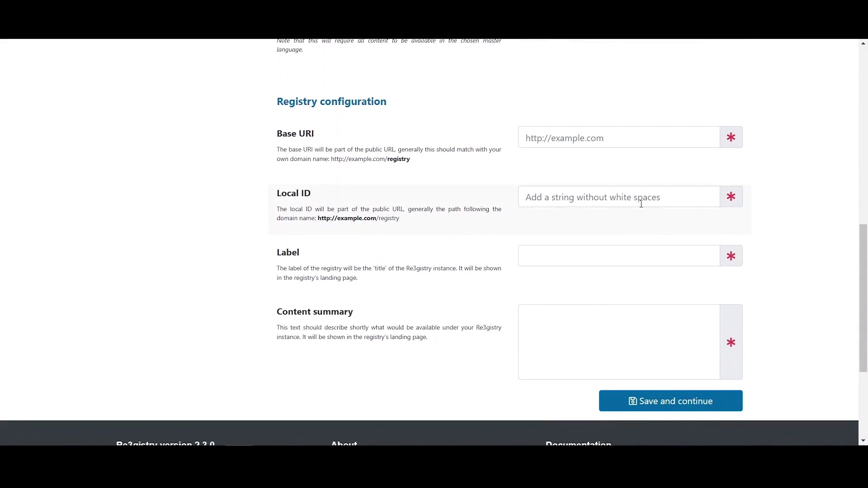
{"action": "left_click", "coordinate": [558, 142]}
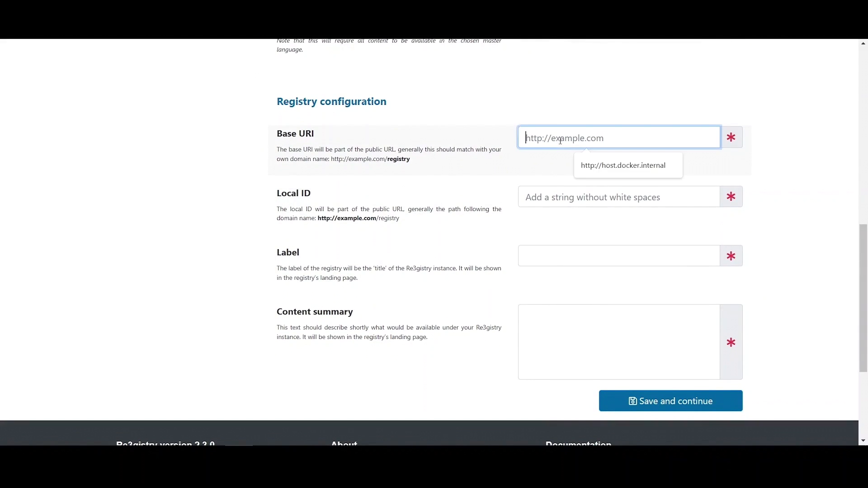
{"action": "left_click", "coordinate": [606, 168]}
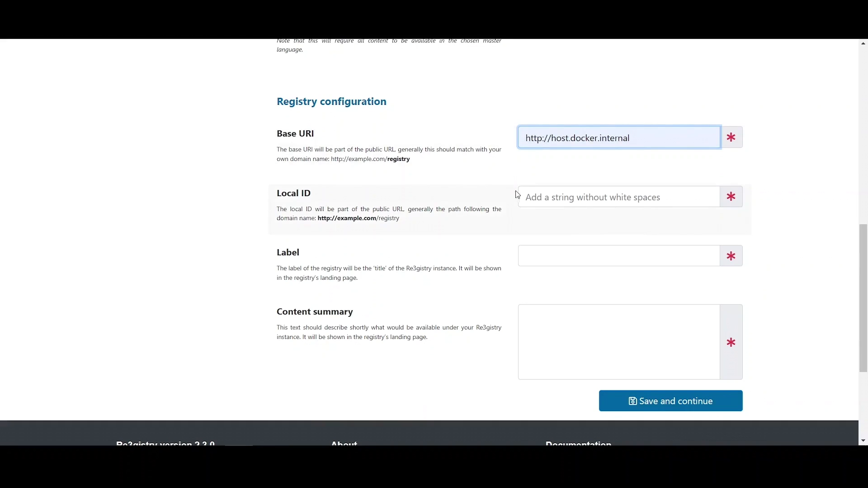
{"action": "left_click", "coordinate": [554, 180]}
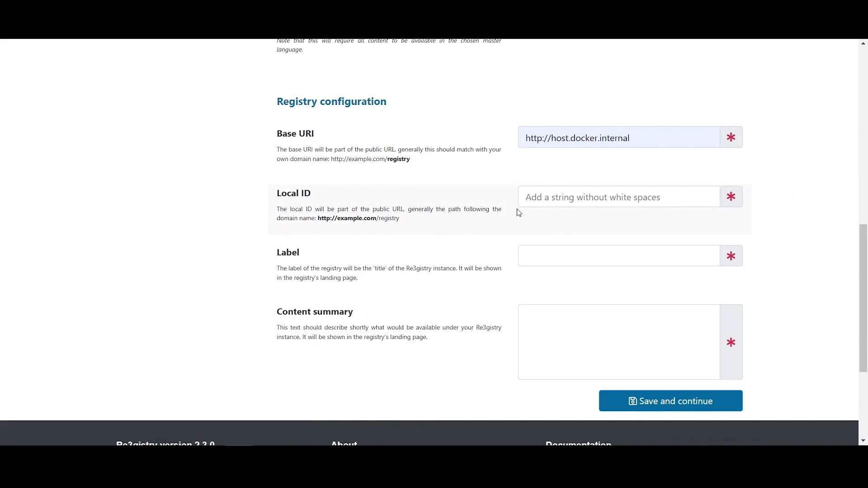
{"action": "left_click", "coordinate": [541, 199]}
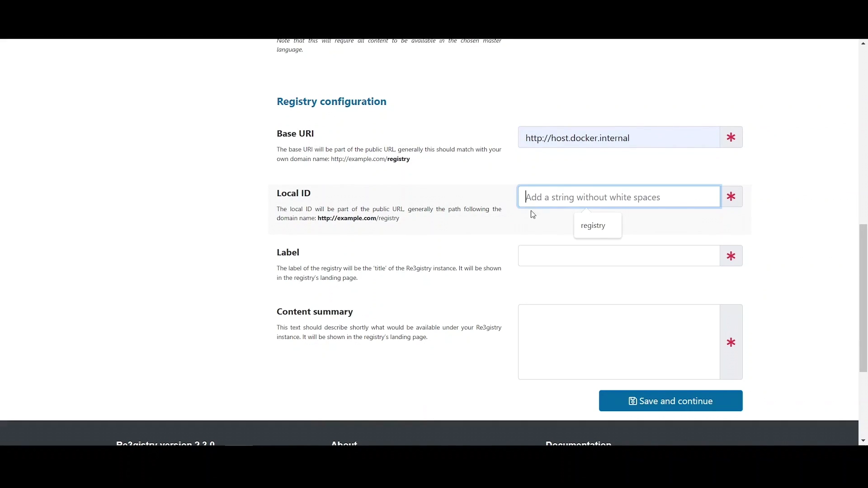
{"action": "left_click", "coordinate": [595, 229]}
{"action": "left_click", "coordinate": [553, 225]}
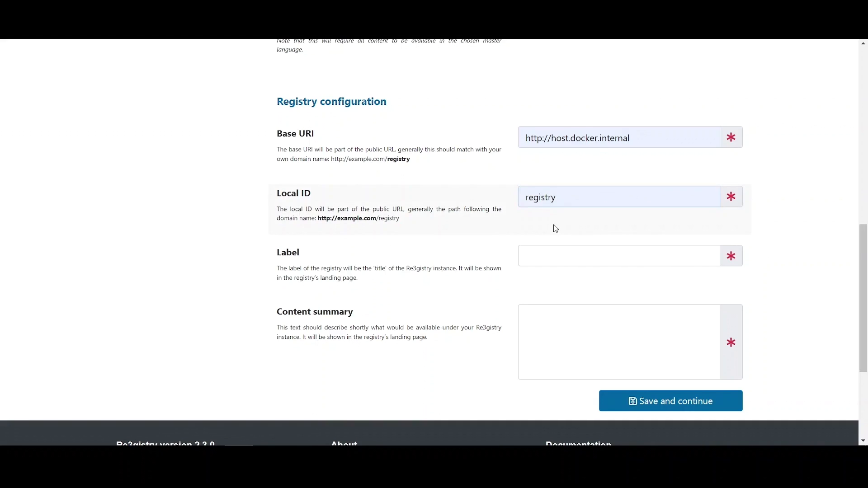
- Enter the label exampleRegistry and the content summary "Our example instance.", and save the registry configuration
{"action": "left_click", "coordinate": [540, 265]}
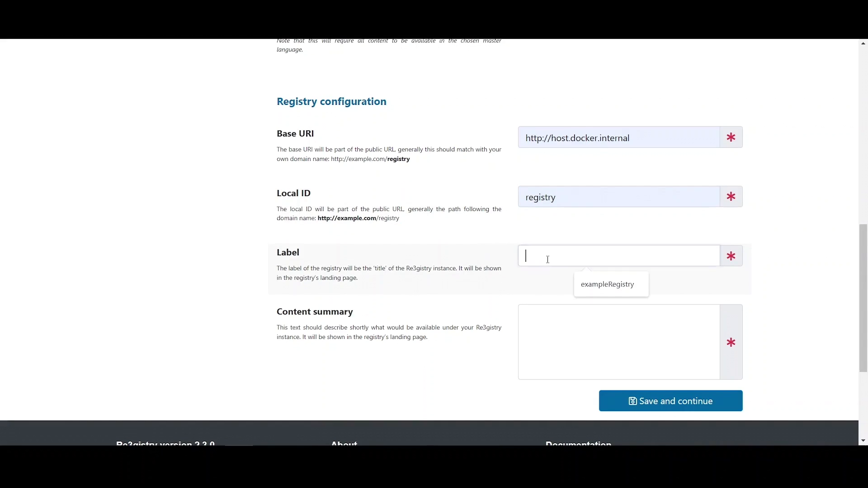
{"action": "left_click", "coordinate": [590, 286]}
{"action": "left_click", "coordinate": [524, 283]}
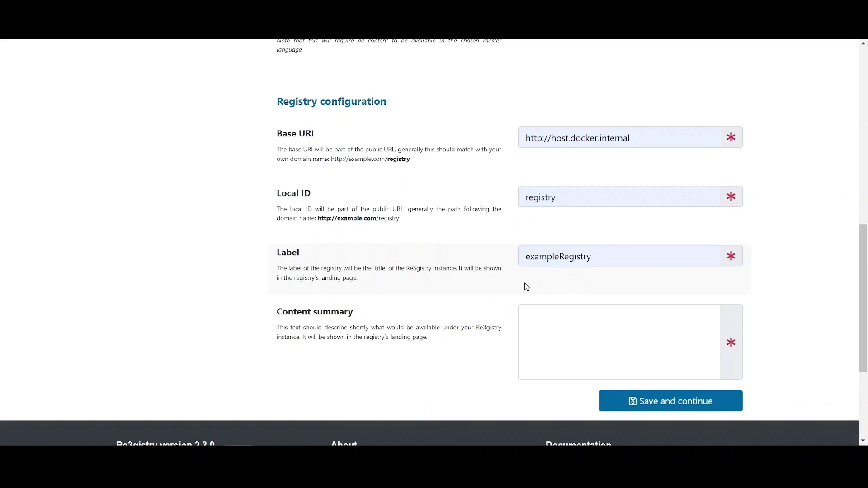
{"action": "left_click", "coordinate": [553, 325]}
{"action": "type", "text": "Our "}
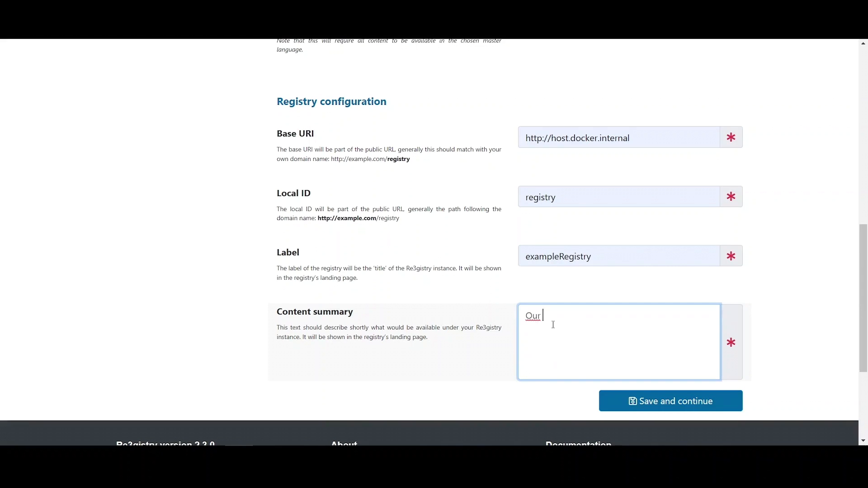
{"action": "type", "text": "example instance."}
{"action": "left_click", "coordinate": [474, 314]}
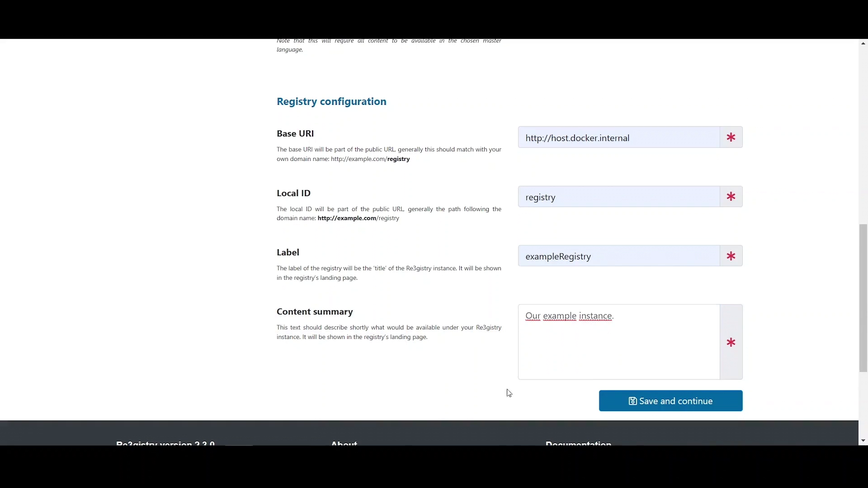
{"action": "left_click", "coordinate": [677, 409]}
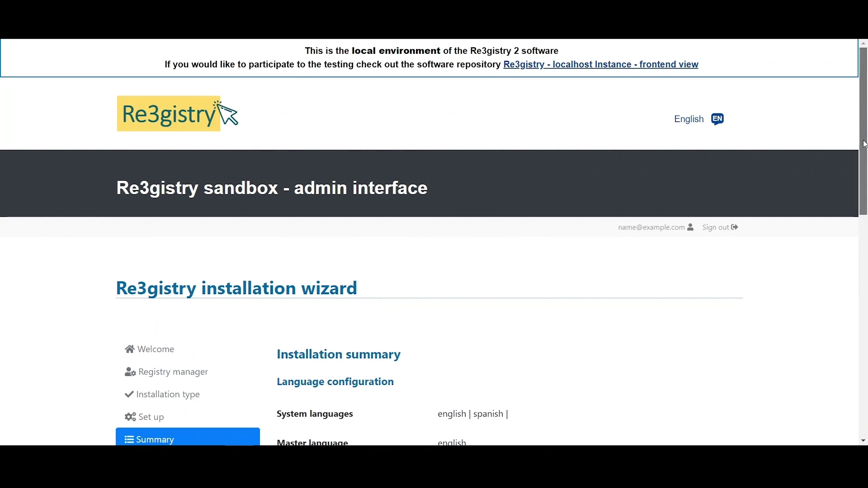
- Review the installation summary and install the registry
{"action": "left_click_drag", "start_coordinate": [864, 145], "coordinate": [865, 293]}
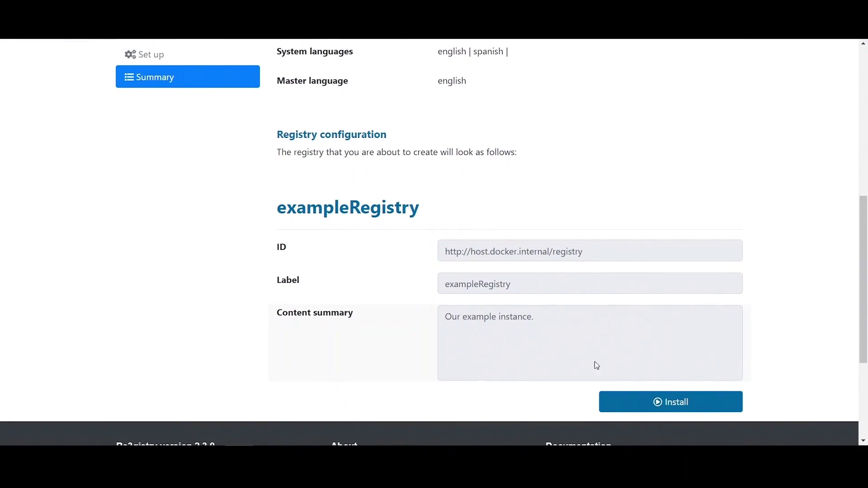
{"action": "left_click", "coordinate": [674, 410]}
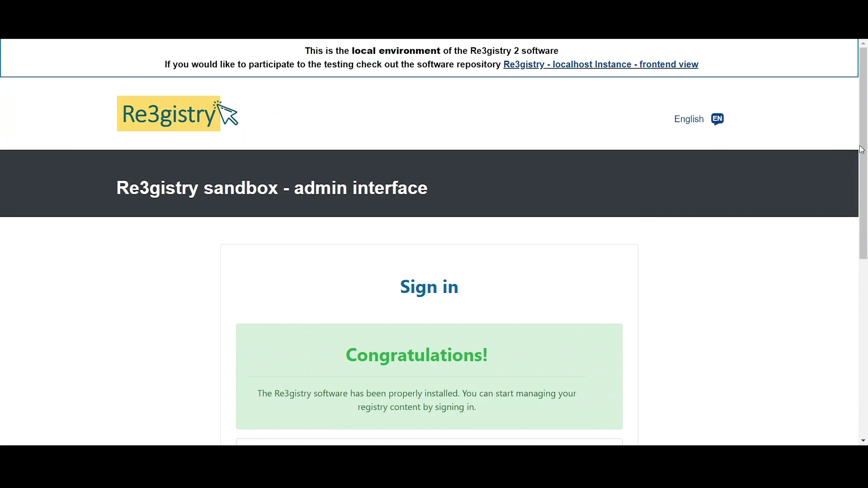
{"action": "left_click_drag", "start_coordinate": [863, 151], "coordinate": [866, 223]}
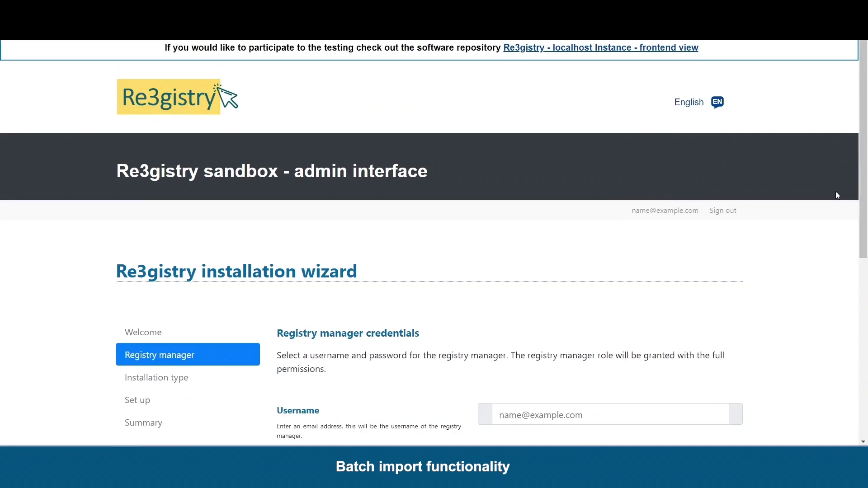
- Fill in the registry manager's e-mail, enter and confirm the password, and save the credentials without storing them in the browser
{"action": "left_click_drag", "start_coordinate": [863, 171], "coordinate": [866, 260]}
{"action": "left_click", "coordinate": [573, 248]}
{"action": "left_click", "coordinate": [571, 273]}
{"action": "left_click", "coordinate": [544, 303]}
{"action": "type", "text": "•••••••"}
{"action": "key", "text": "Tab"}
{"action": "type", "text": "•••••••"}
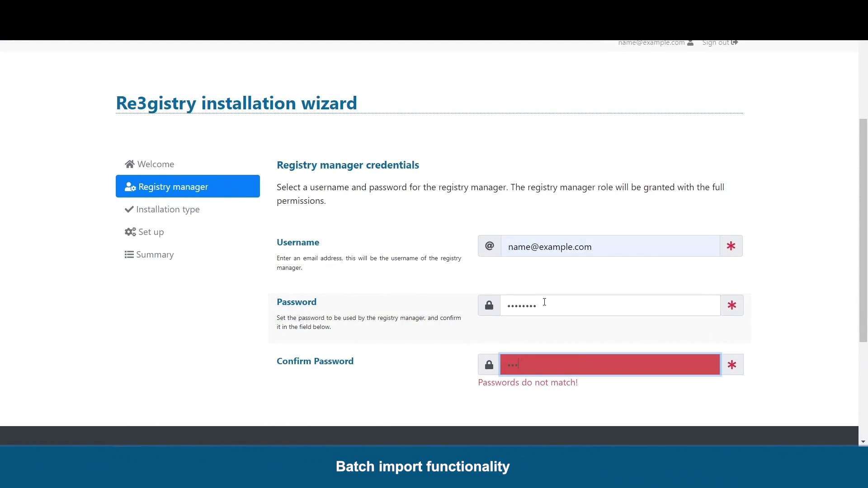
{"action": "left_click", "coordinate": [661, 427]}
{"action": "key", "text": "Return"}
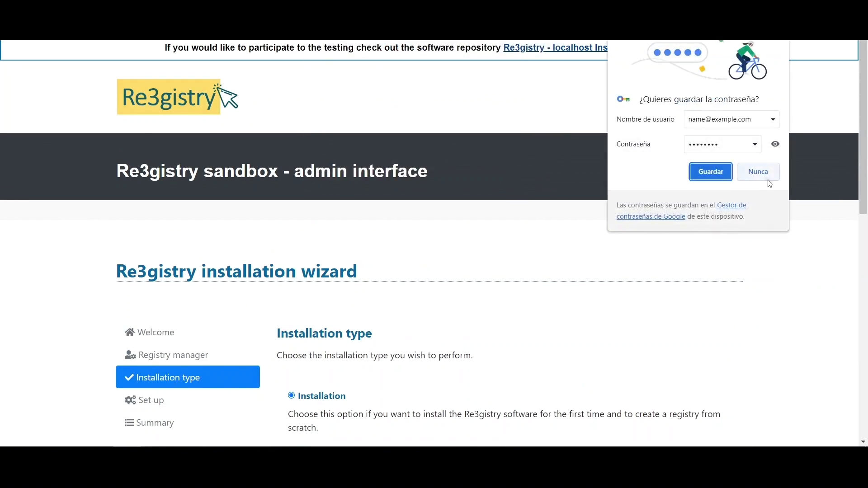
{"action": "left_click", "coordinate": [768, 179]}
- Choose Migration as the installation type and save it with the workflow following ISO 19135
{"action": "left_click_drag", "start_coordinate": [864, 149], "coordinate": [864, 244]}
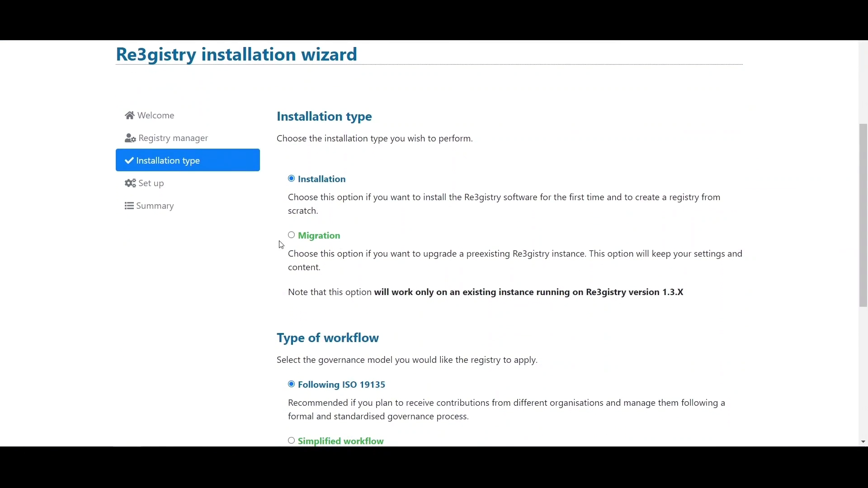
{"action": "left_click_drag", "start_coordinate": [291, 259], "coordinate": [644, 273]}
{"action": "left_click", "coordinate": [593, 277]}
{"action": "left_click", "coordinate": [312, 239]}
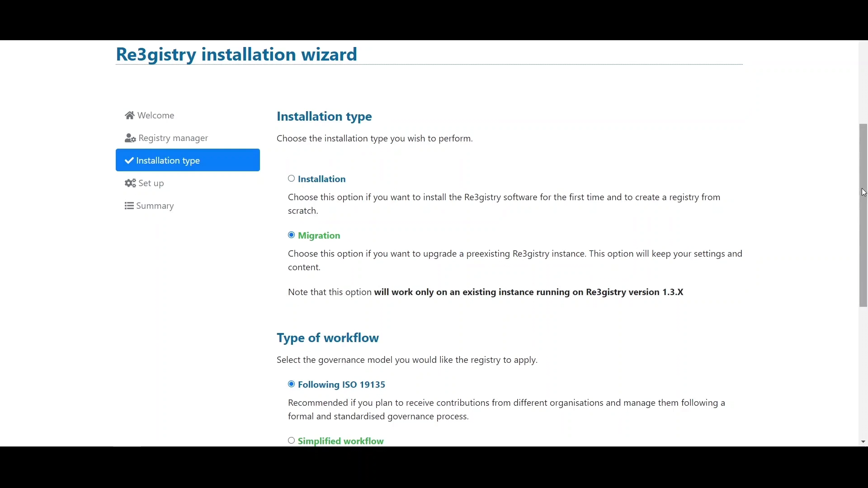
{"action": "left_click_drag", "start_coordinate": [860, 195], "coordinate": [807, 282]}
{"action": "left_click", "coordinate": [656, 343]}
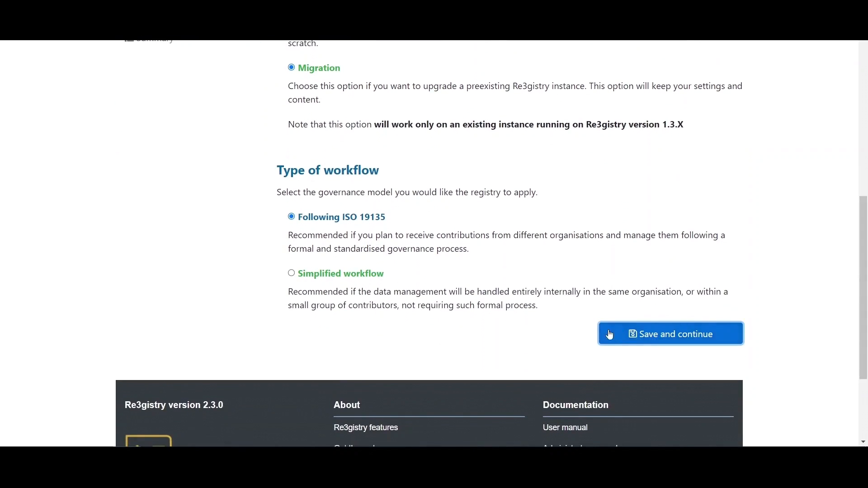
- Examine the migration instructions and the database details they ask for
{"action": "left_click_drag", "start_coordinate": [862, 201], "coordinate": [855, 293]}
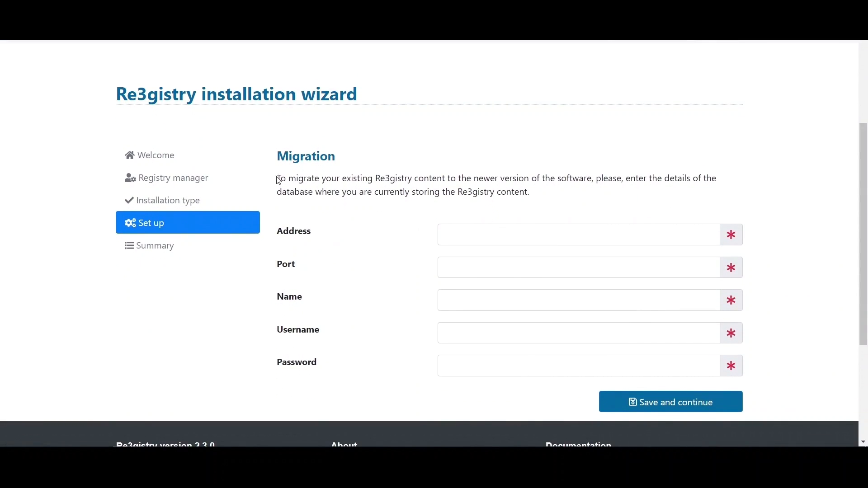
{"action": "left_click_drag", "start_coordinate": [279, 181], "coordinate": [559, 200]}
{"action": "left_click", "coordinate": [474, 192]}
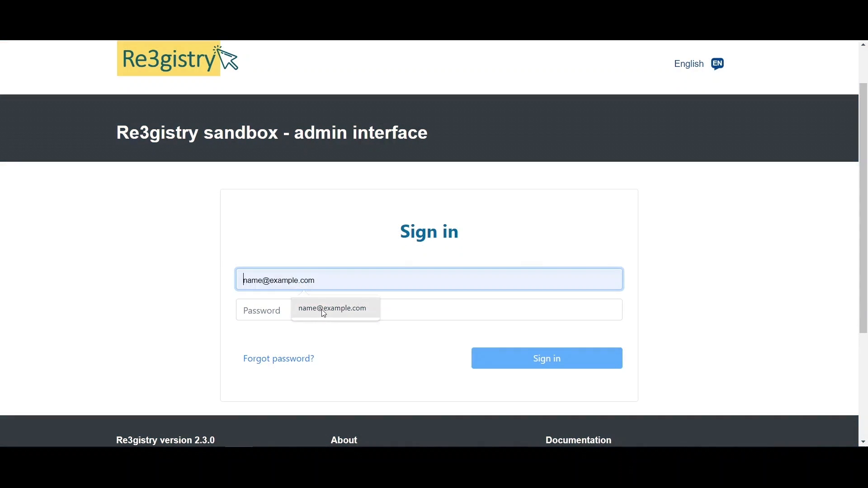
- Sign in to the admin interface with the registry manager's e-mail and password
{"action": "left_click", "coordinate": [294, 311]}
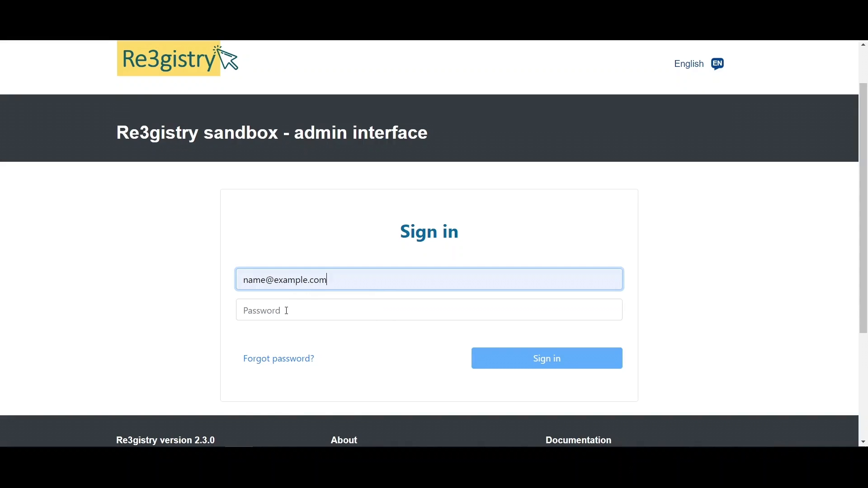
{"action": "left_click", "coordinate": [288, 310]}
{"action": "type", "text": "********"}
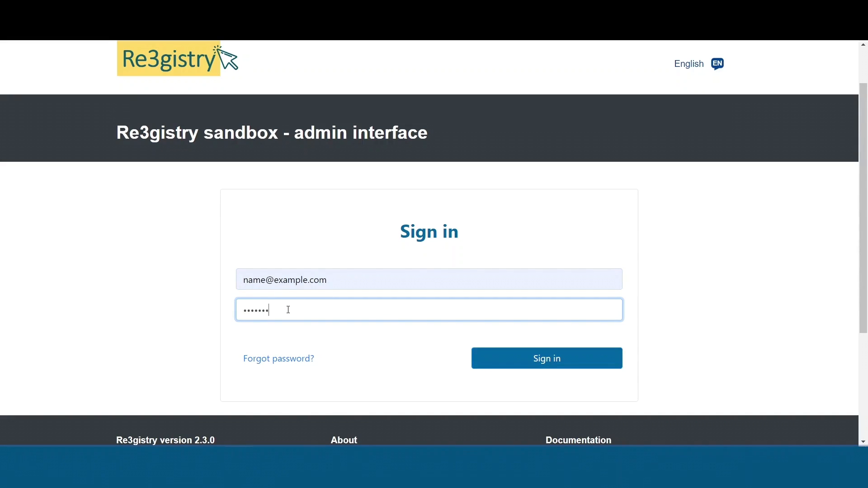
{"action": "left_click", "coordinate": [545, 367]}
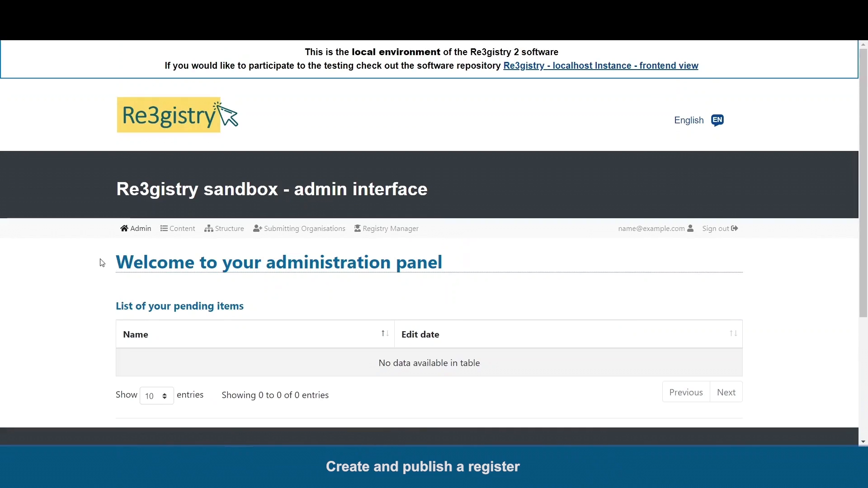
- Start a new register in exampleRegistry's content and set its local ID to exampleRegister
{"action": "left_click", "coordinate": [181, 236]}
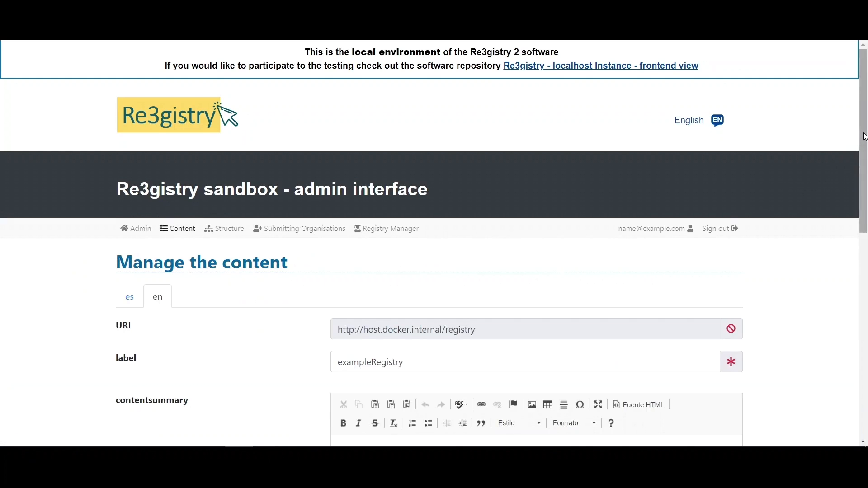
{"action": "left_click_drag", "start_coordinate": [865, 139], "coordinate": [862, 256]}
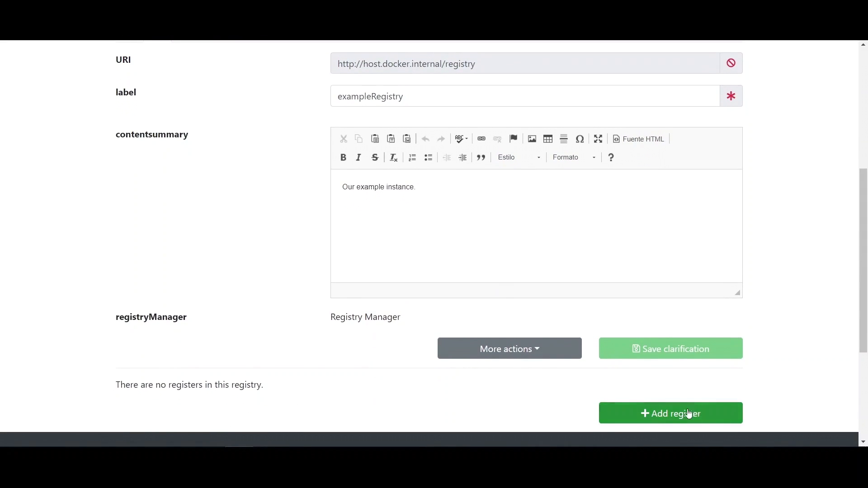
{"action": "left_click", "coordinate": [711, 415]}
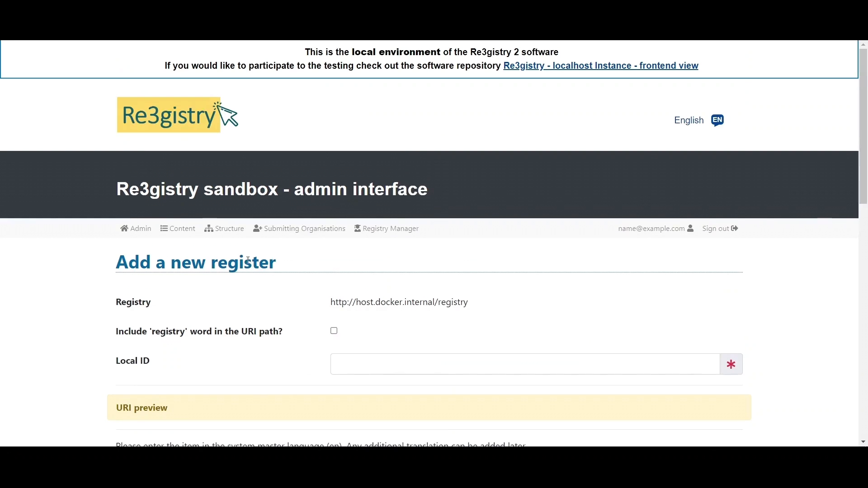
{"action": "left_click_drag", "start_coordinate": [864, 148], "coordinate": [867, 213]}
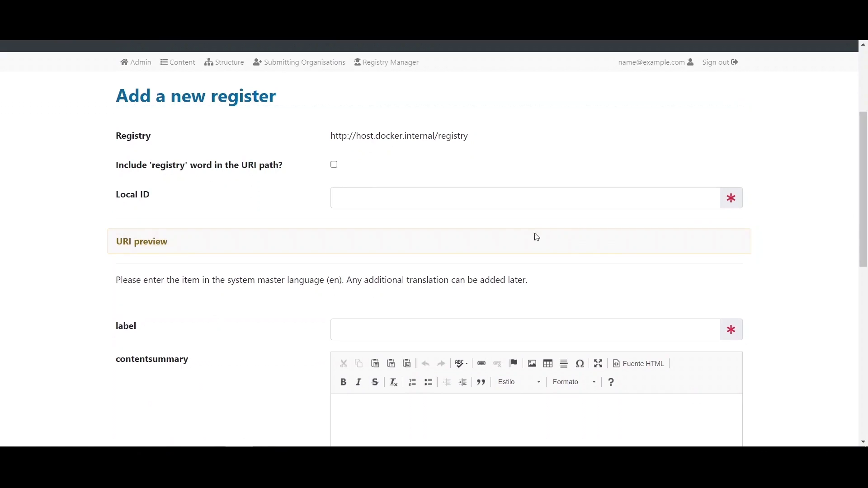
{"action": "left_click", "coordinate": [343, 199]}
{"action": "left_click", "coordinate": [355, 197]}
{"action": "type", "text": "e"}
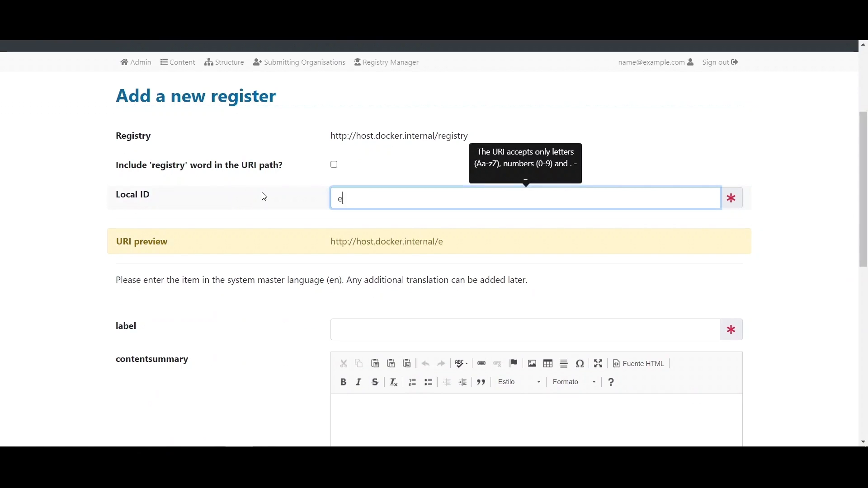
{"action": "type", "text": "xampleRegister"}
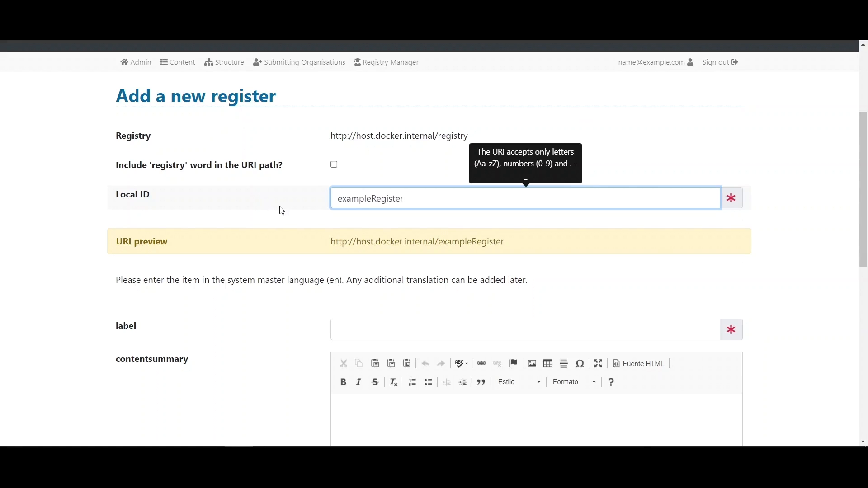
{"action": "left_click", "coordinate": [281, 210]}
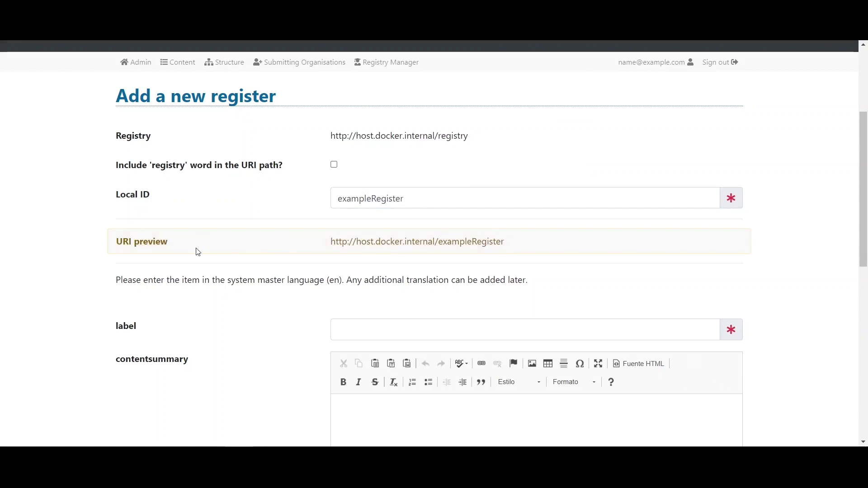
- Label the new register "Example Register" and enter "Our Register." as its content summary
{"action": "left_click", "coordinate": [373, 327]}
{"action": "left_click", "coordinate": [410, 365]}
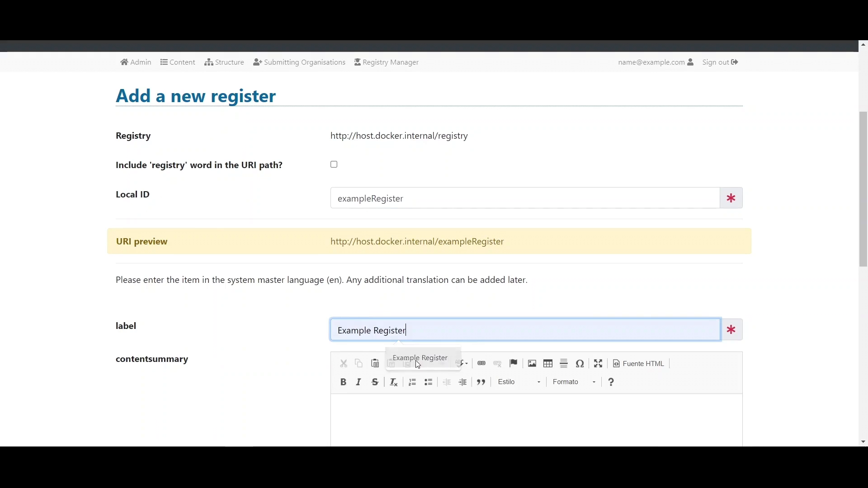
{"action": "left_click_drag", "start_coordinate": [858, 206], "coordinate": [857, 264]}
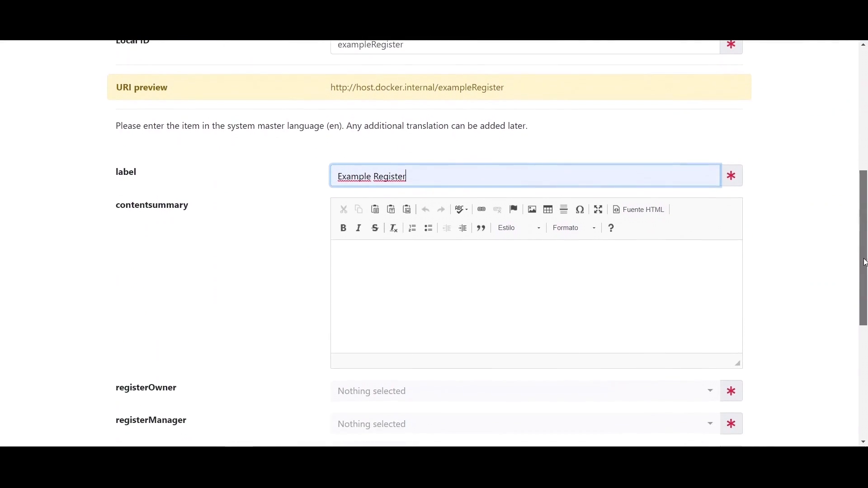
{"action": "left_click", "coordinate": [435, 319]}
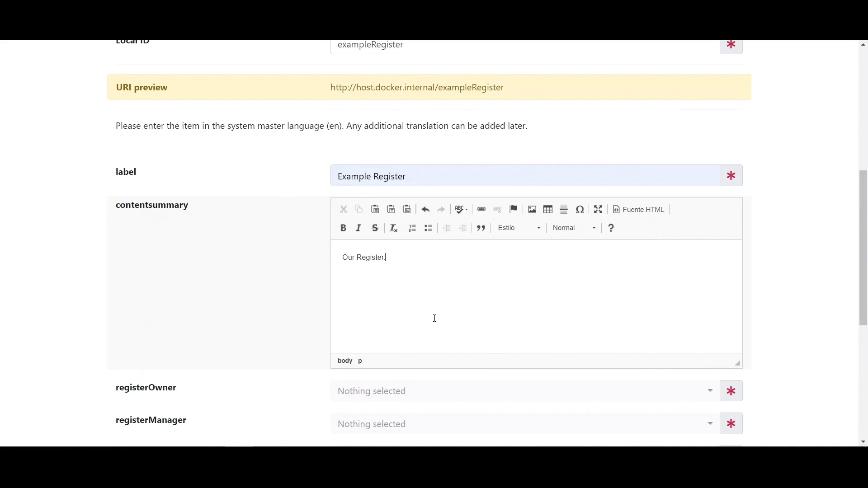
- Assign Register Owner as the register's owner, Register Manager as its manager, and Control Body as its control body
{"action": "left_click_drag", "start_coordinate": [864, 272], "coordinate": [865, 315]}
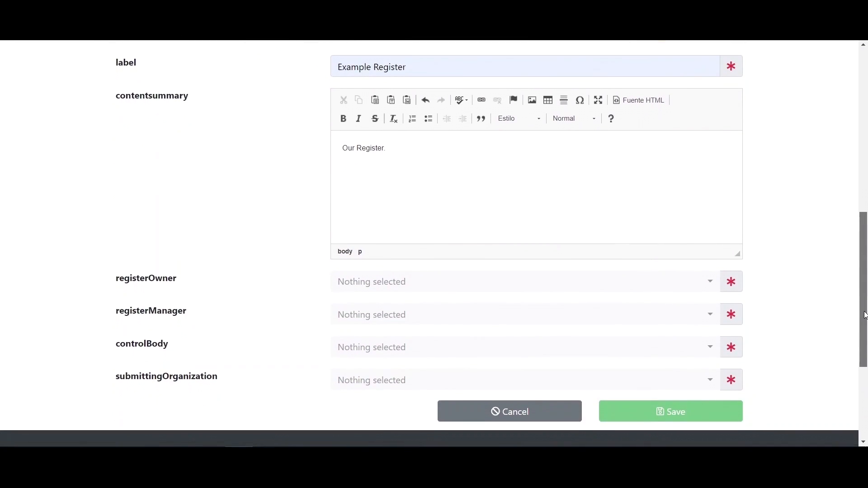
{"action": "left_click", "coordinate": [393, 286]}
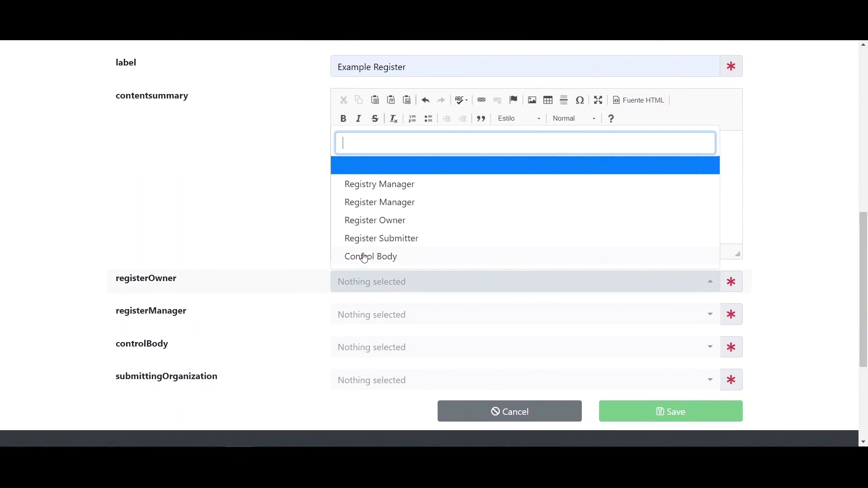
{"action": "left_click", "coordinate": [385, 229]}
{"action": "left_click", "coordinate": [368, 316]}
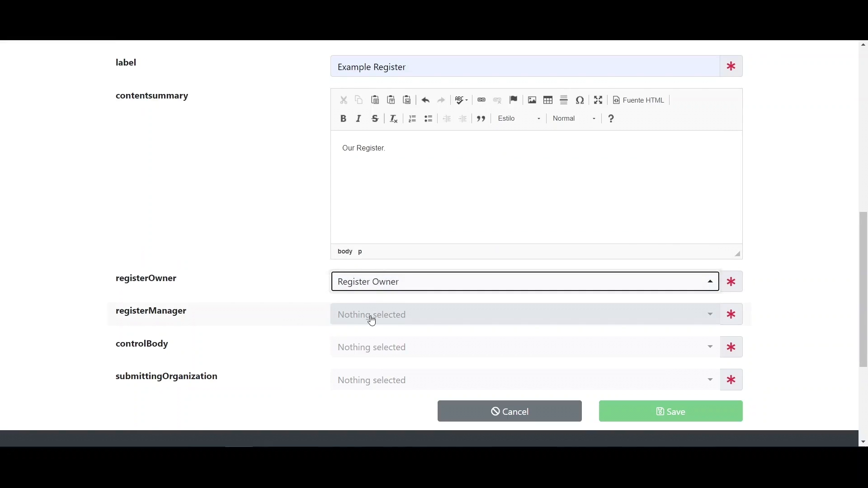
{"action": "left_click", "coordinate": [352, 234]}
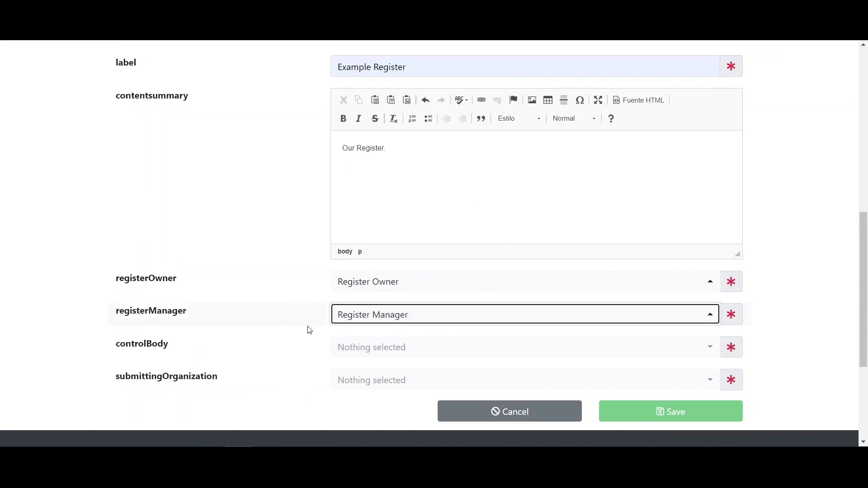
{"action": "left_click", "coordinate": [393, 347]}
{"action": "left_click", "coordinate": [370, 322]}
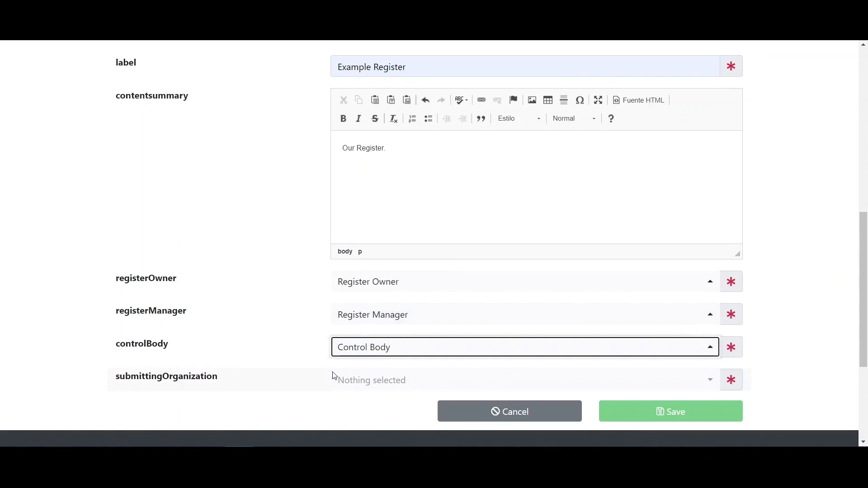
- Choose Control Body, Register Submitter, Register Owner, Register Manager and Registry Manager as submitting organizations, and save the register
{"action": "left_click", "coordinate": [357, 380]}
{"action": "left_click", "coordinate": [348, 350]}
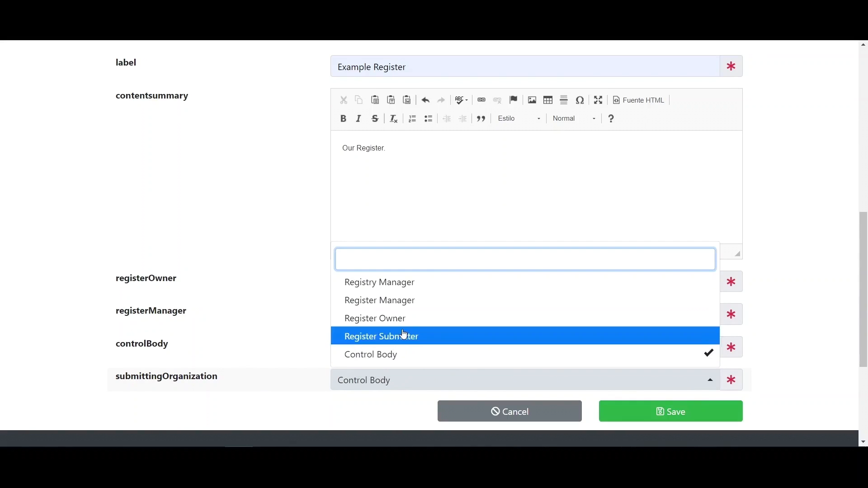
{"action": "left_click", "coordinate": [359, 336]}
{"action": "left_click", "coordinate": [405, 320]}
{"action": "left_click", "coordinate": [406, 303]}
{"action": "left_click", "coordinate": [351, 283]}
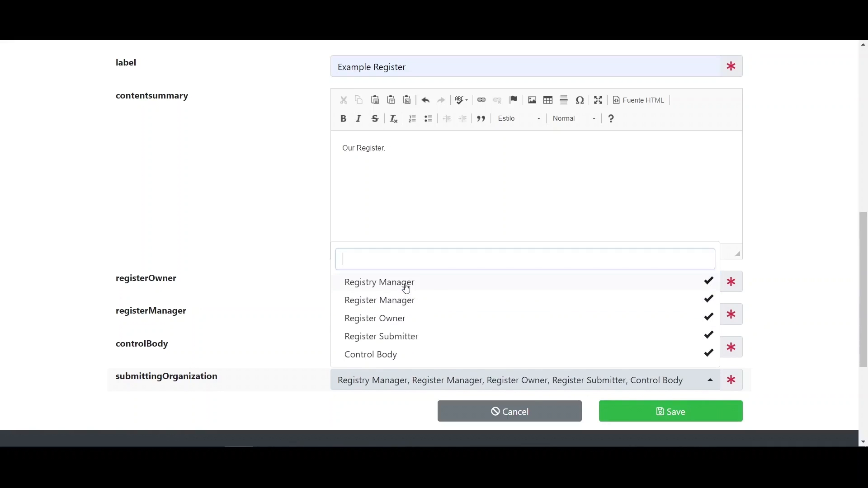
{"action": "left_click", "coordinate": [388, 384]}
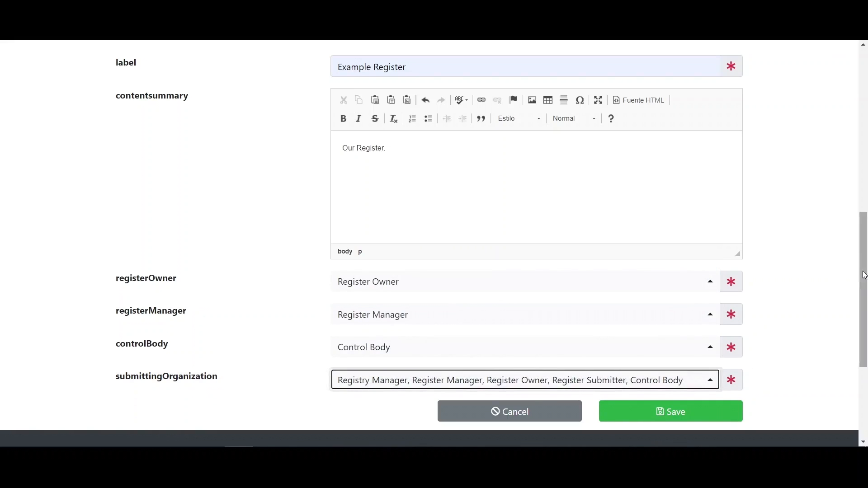
{"action": "scroll", "coordinate": [813, 299], "scroll_direction": "down", "scroll_amount": 2}
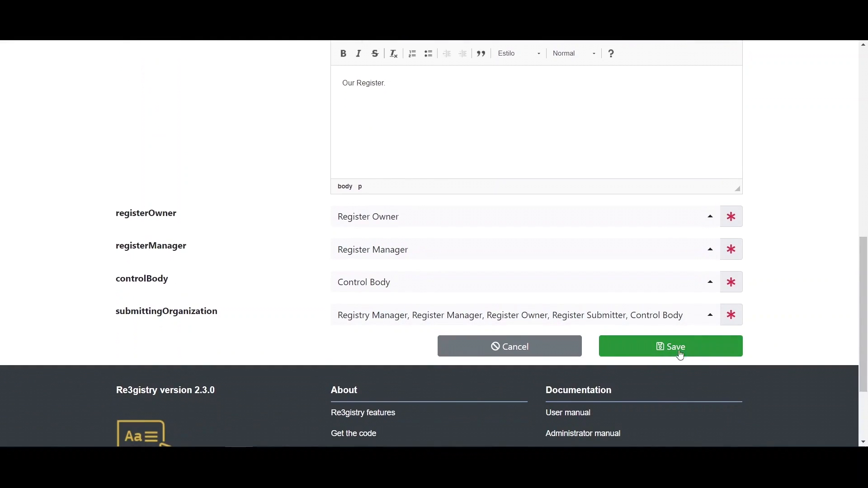
{"action": "left_click", "coordinate": [699, 355]}
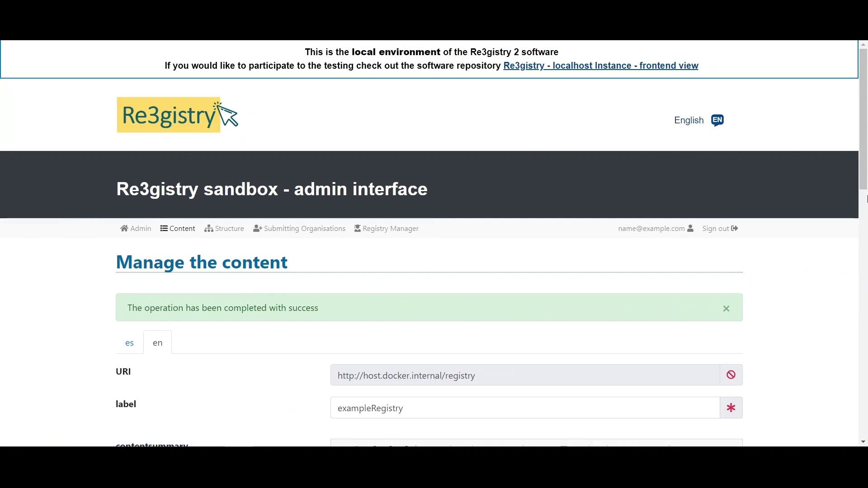
- As registry manager, publish the action on exampleRegistry that proposes Example Register, and check the register in the registry's content
{"action": "left_click_drag", "start_coordinate": [863, 170], "coordinate": [863, 219]}
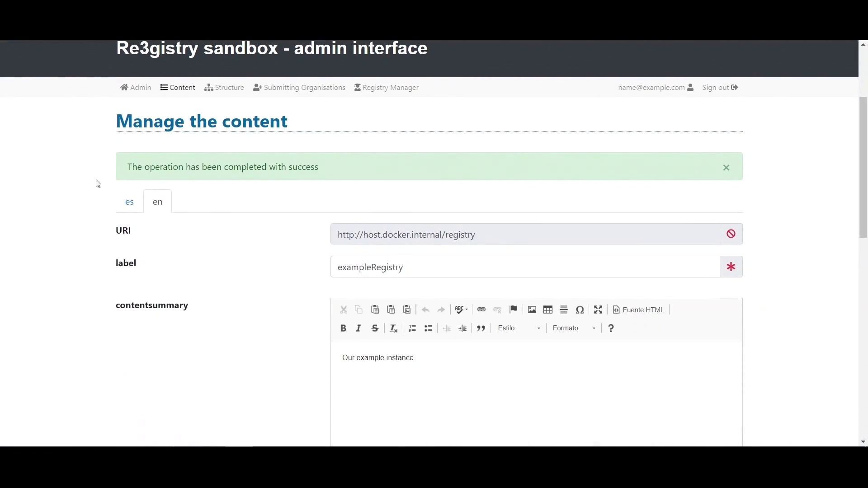
{"action": "left_click_drag", "start_coordinate": [863, 173], "coordinate": [866, 312]}
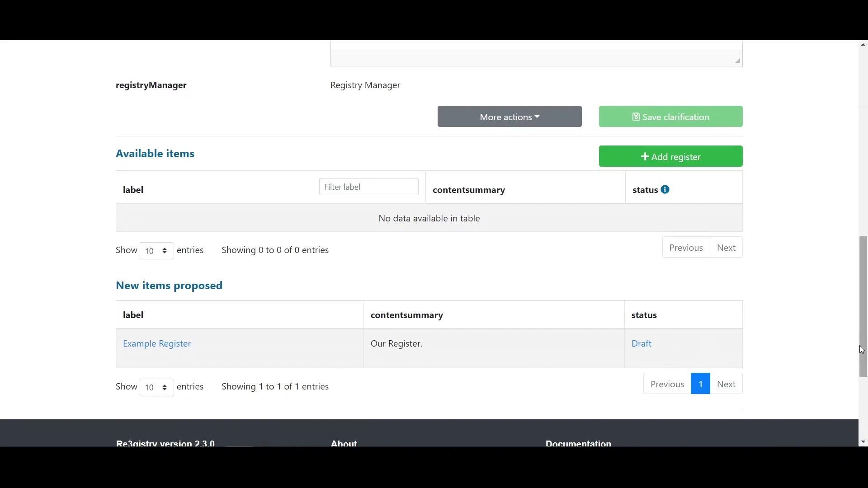
{"action": "left_click_drag", "start_coordinate": [863, 353], "coordinate": [841, 188]}
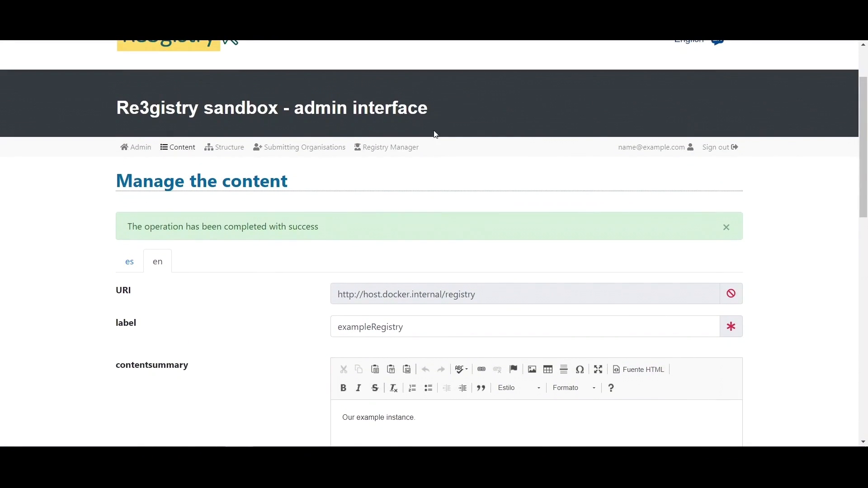
{"action": "left_click", "coordinate": [382, 156]}
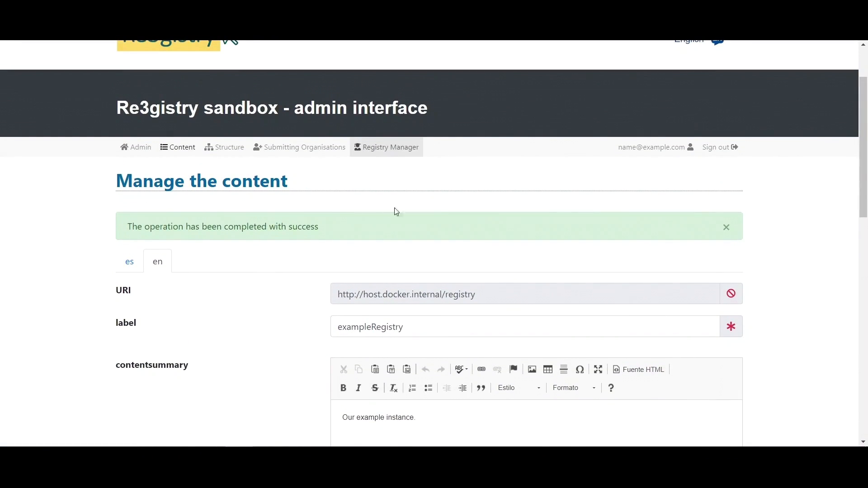
{"action": "left_click_drag", "start_coordinate": [864, 118], "coordinate": [864, 154]}
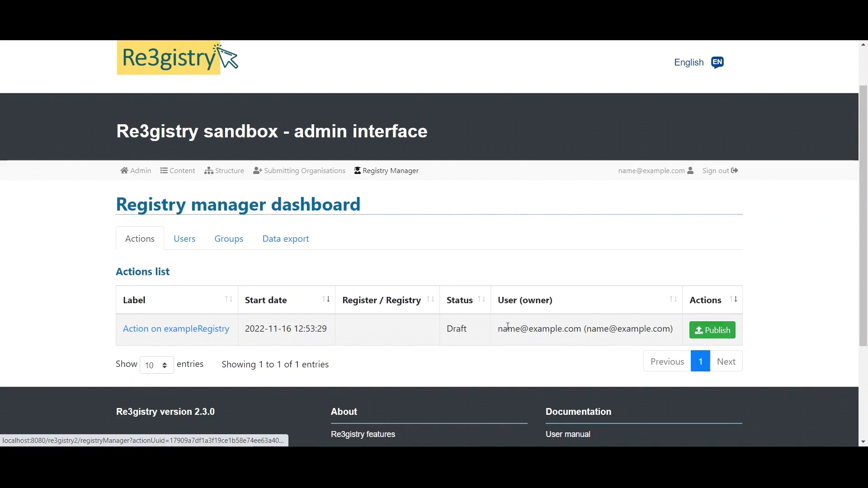
{"action": "left_click", "coordinate": [148, 334]}
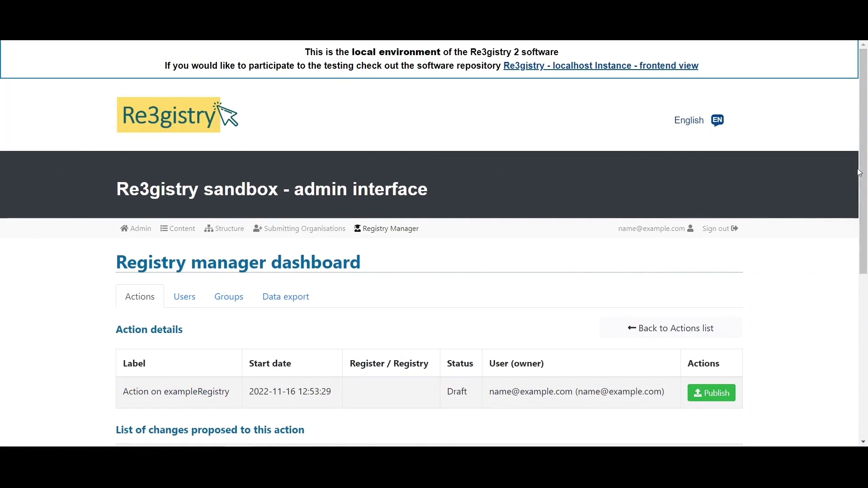
{"action": "scroll", "coordinate": [864, 236], "scroll_direction": "down", "scroll_amount": 3}
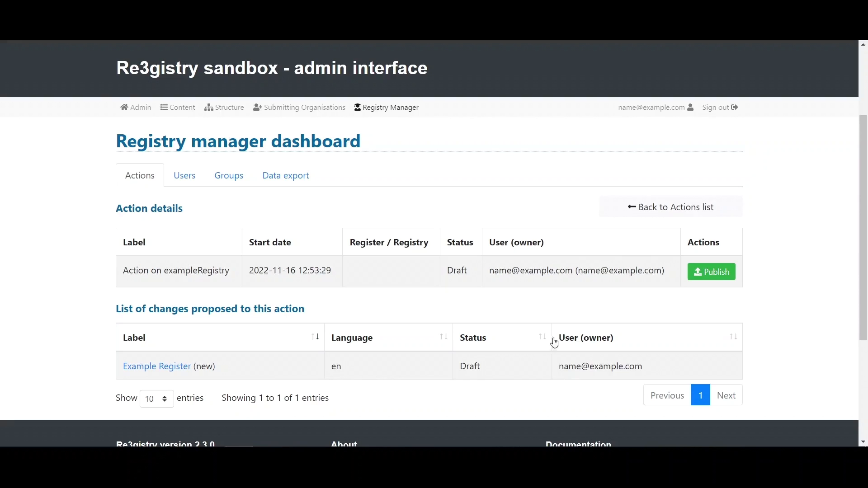
{"action": "left_click", "coordinate": [711, 278]}
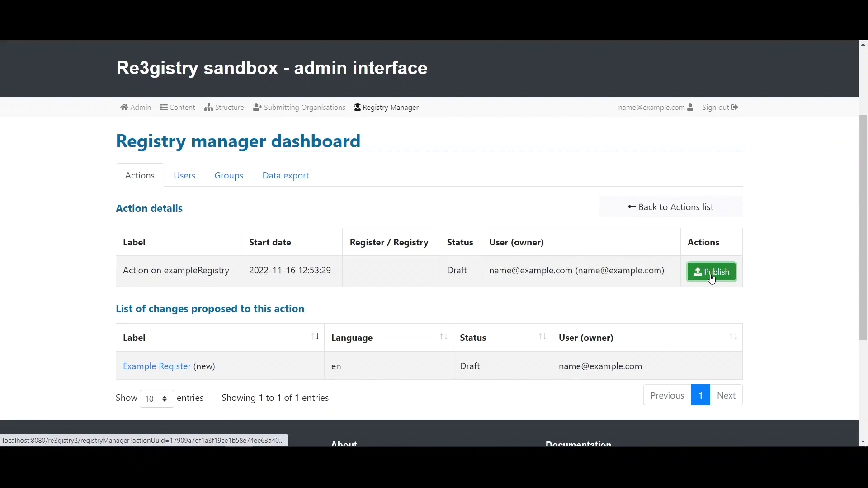
{"action": "left_click", "coordinate": [612, 289]}
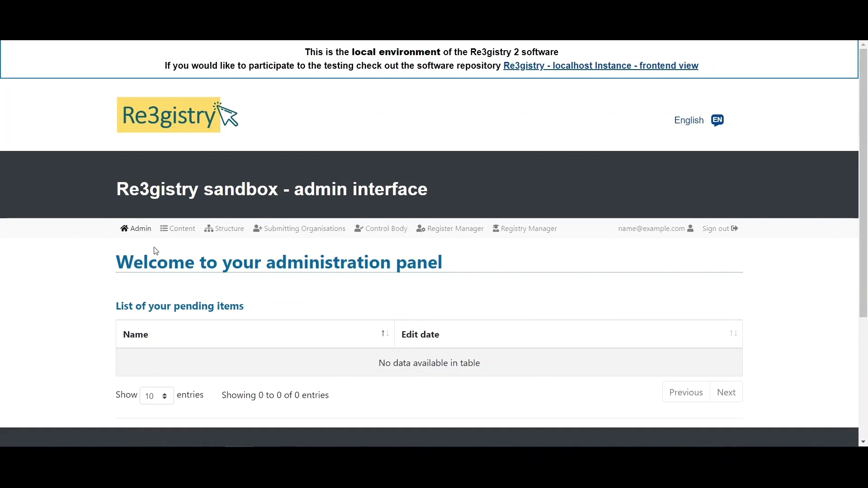
{"action": "left_click", "coordinate": [183, 237]}
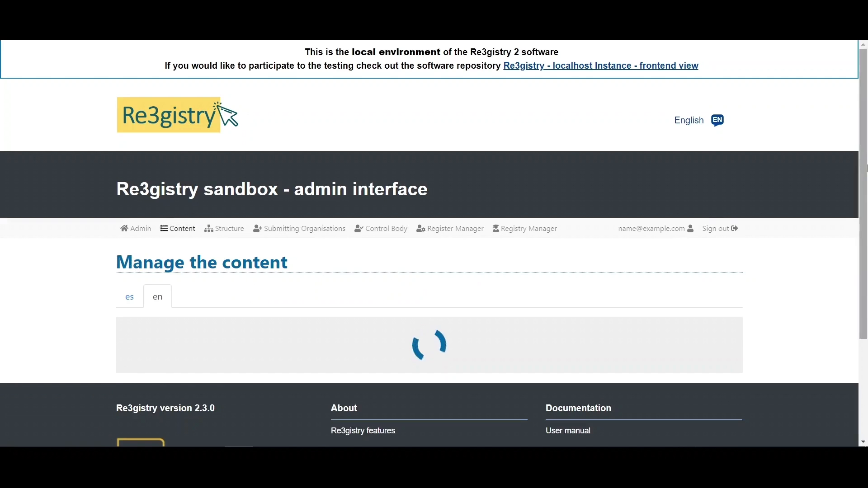
{"action": "left_click_drag", "start_coordinate": [865, 156], "coordinate": [855, 308]}
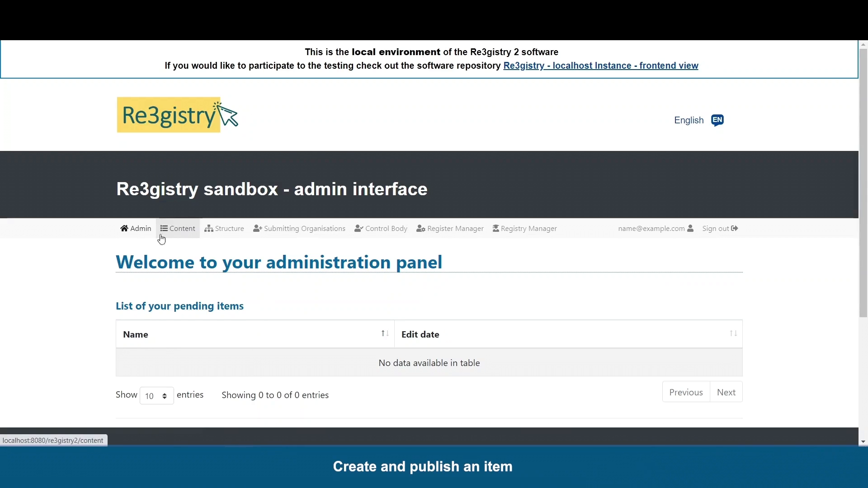
- Open Example Register from the registry's content, start a new item in it, and set the item's URI ending to exampleItem
{"action": "left_click", "coordinate": [176, 229]}
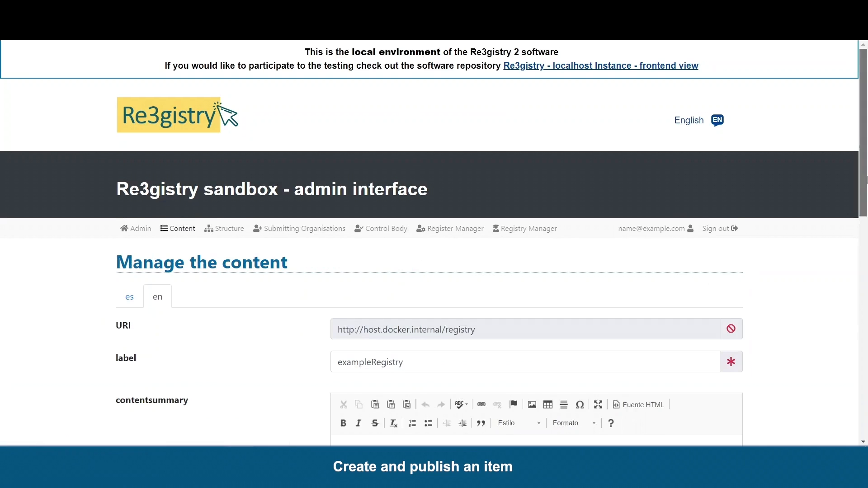
{"action": "left_click_drag", "start_coordinate": [865, 180], "coordinate": [865, 318]}
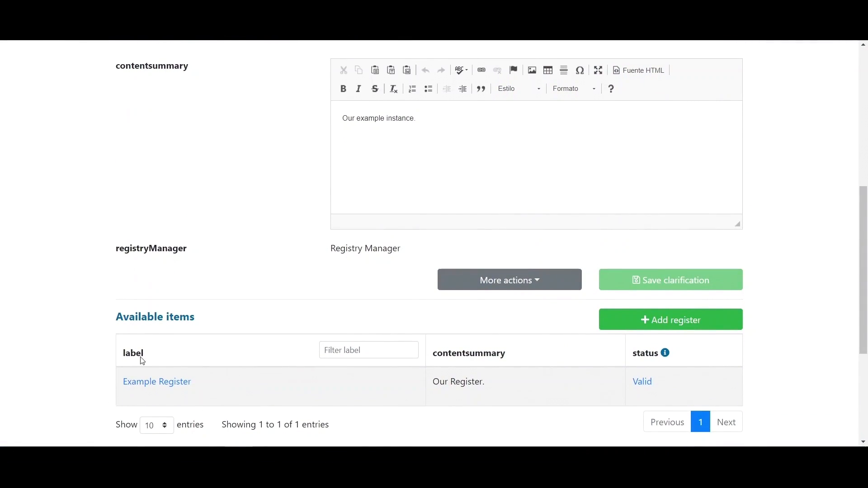
{"action": "left_click", "coordinate": [165, 384]}
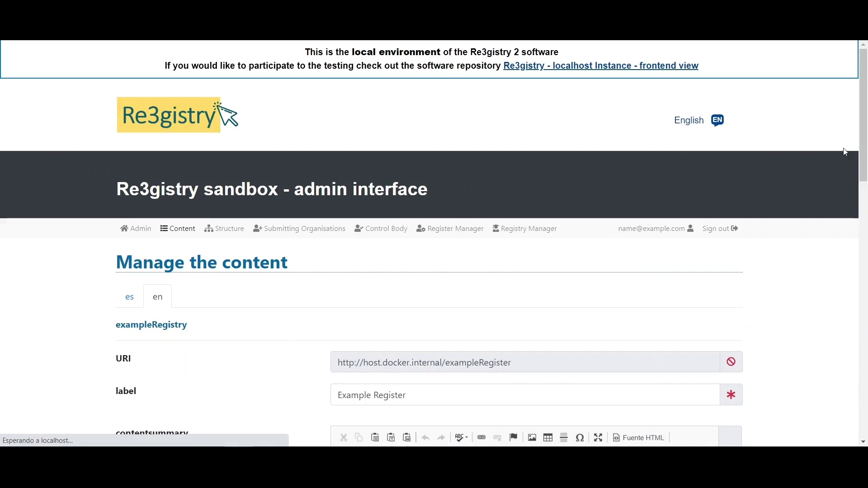
{"action": "left_click_drag", "start_coordinate": [865, 132], "coordinate": [852, 328]}
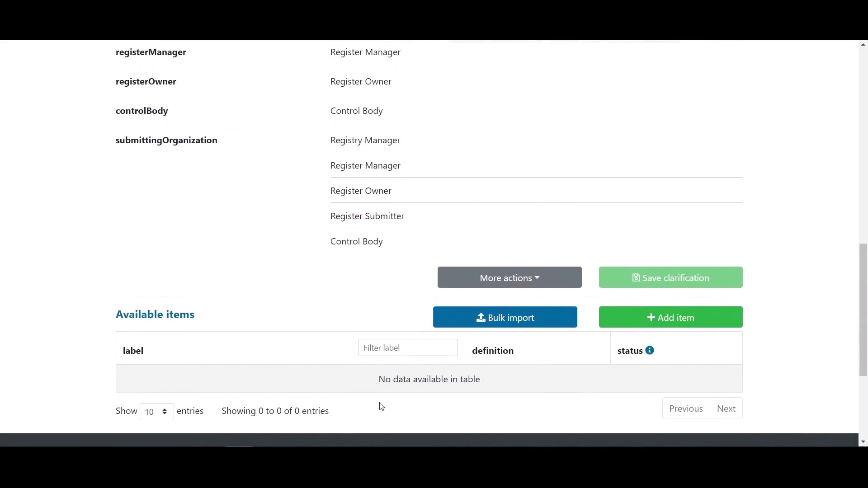
{"action": "left_click", "coordinate": [719, 324]}
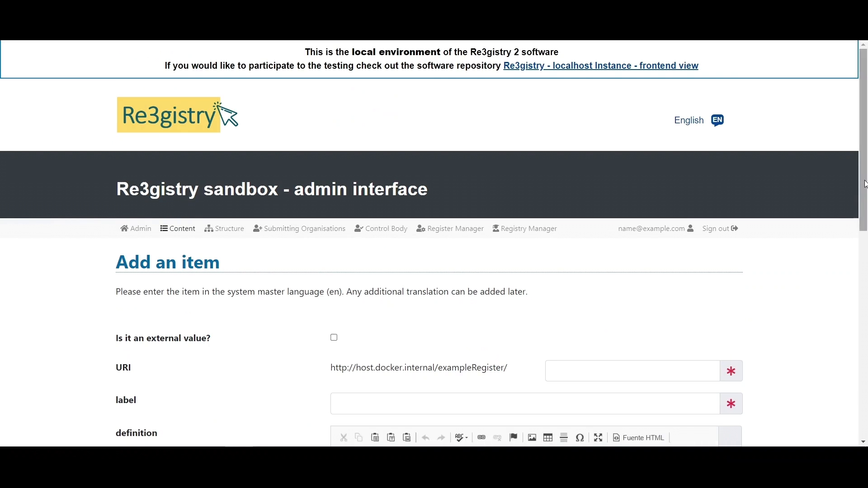
{"action": "left_click_drag", "start_coordinate": [865, 186], "coordinate": [866, 275]}
{"action": "left_click", "coordinate": [622, 172]}
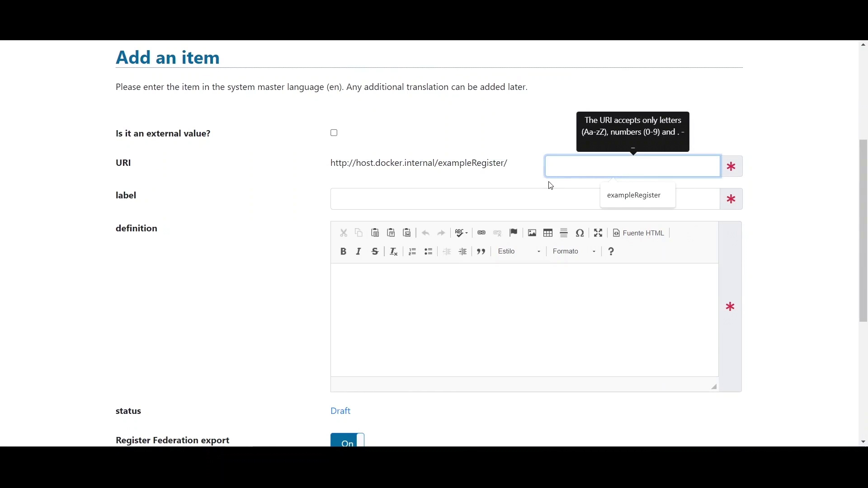
{"action": "type", "text": "exampleItem"}
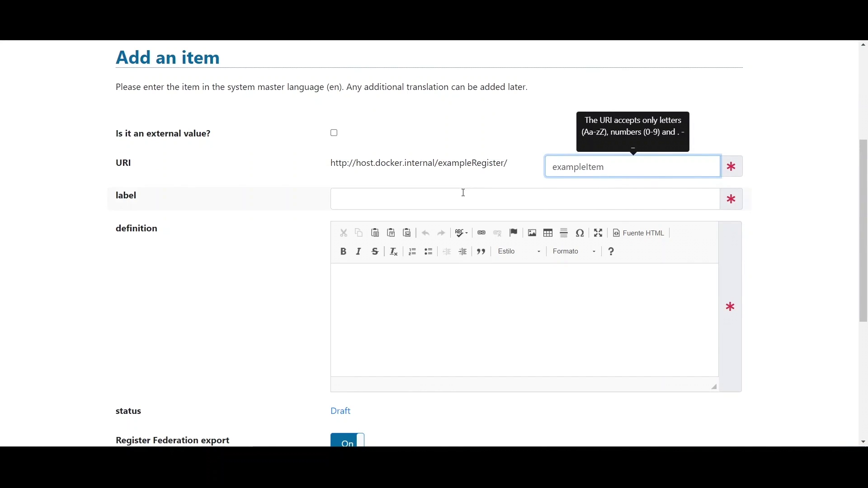
- Label the new item "Example Item", enter "Our example item." as its definition, and save it to the register's proposed items
{"action": "left_click", "coordinate": [458, 194]}
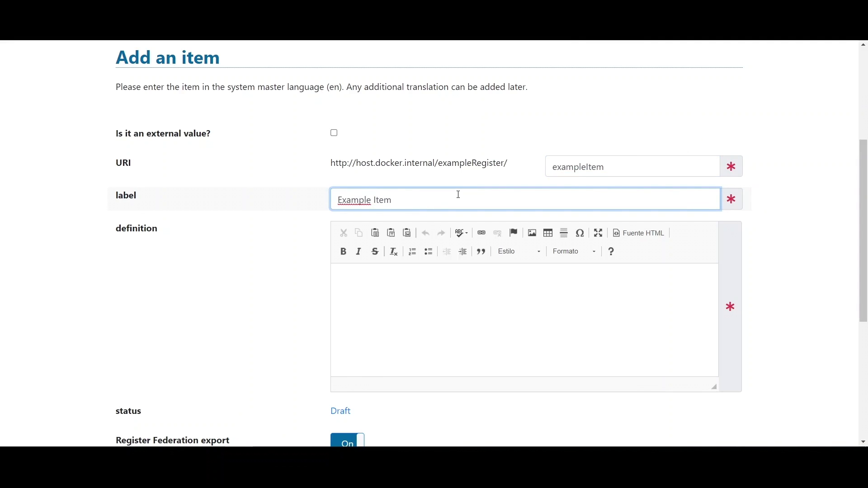
{"action": "left_click", "coordinate": [433, 289]}
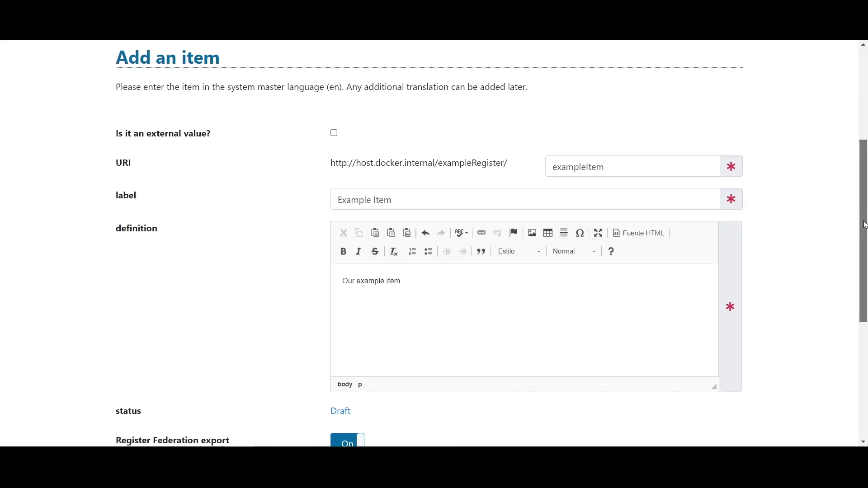
{"action": "left_click_drag", "start_coordinate": [862, 225], "coordinate": [862, 277]}
{"action": "left_click", "coordinate": [681, 370]}
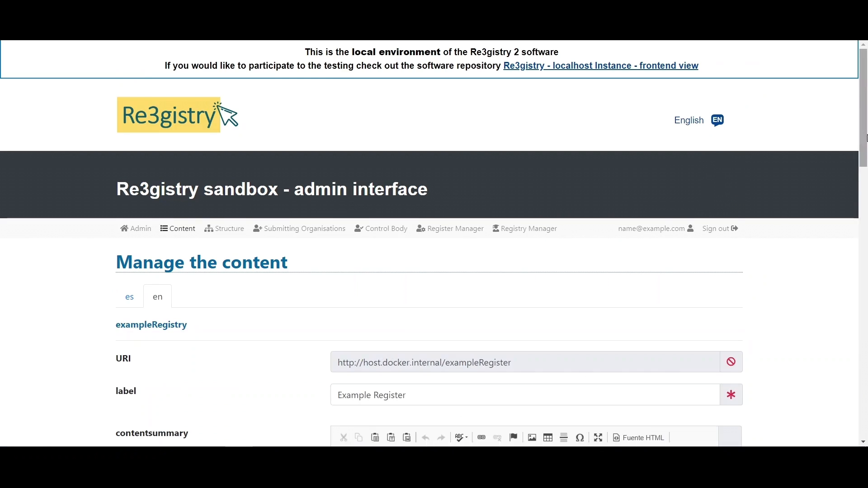
{"action": "left_click_drag", "start_coordinate": [864, 123], "coordinate": [862, 336]}
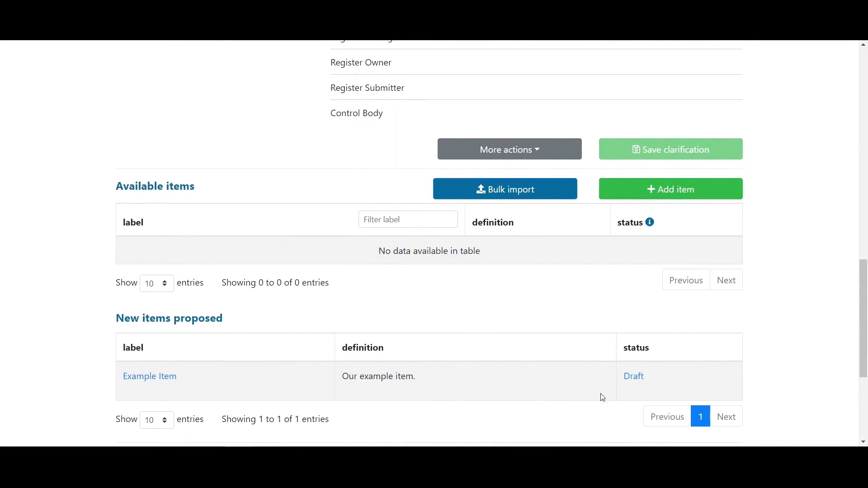
- As submitting organisation, submit the action on Example Register to the control body with the change log "Our change log."
{"action": "left_click_drag", "start_coordinate": [857, 322], "coordinate": [857, 121]}
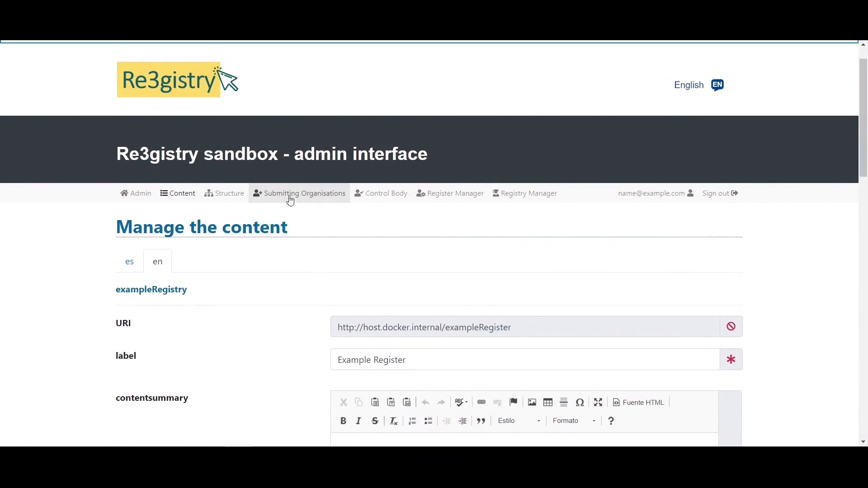
{"action": "left_click", "coordinate": [304, 201]}
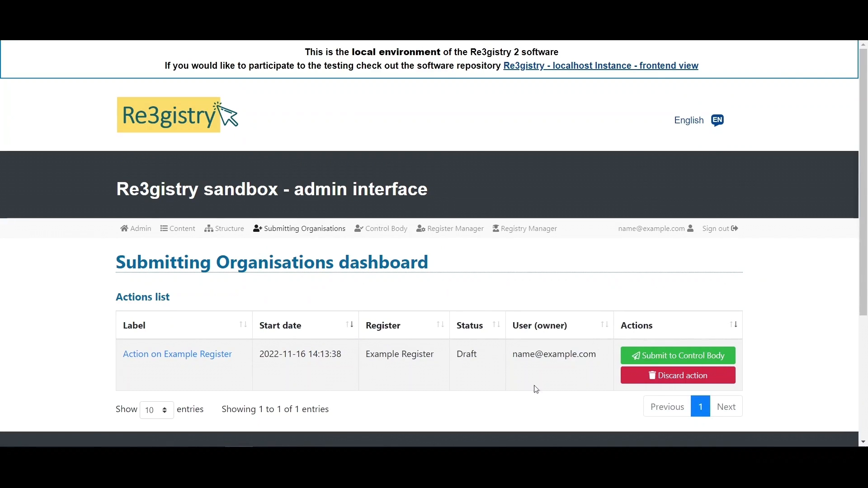
{"action": "left_click", "coordinate": [670, 361]}
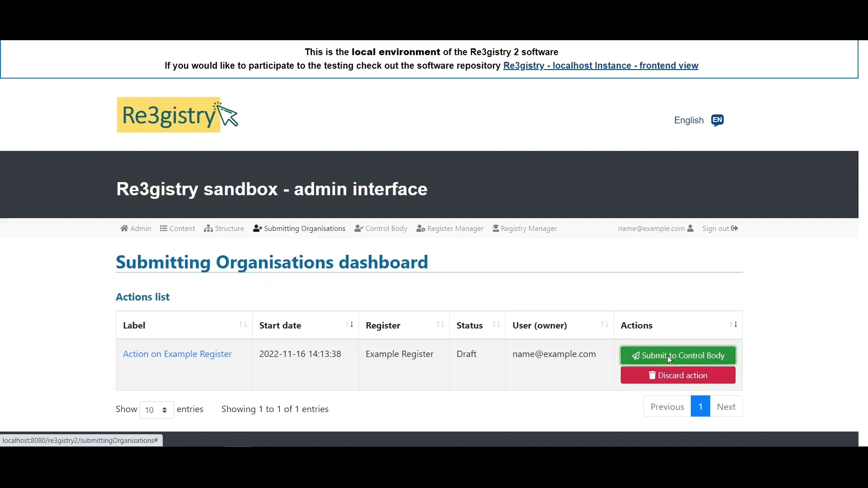
{"action": "left_click", "coordinate": [395, 257]}
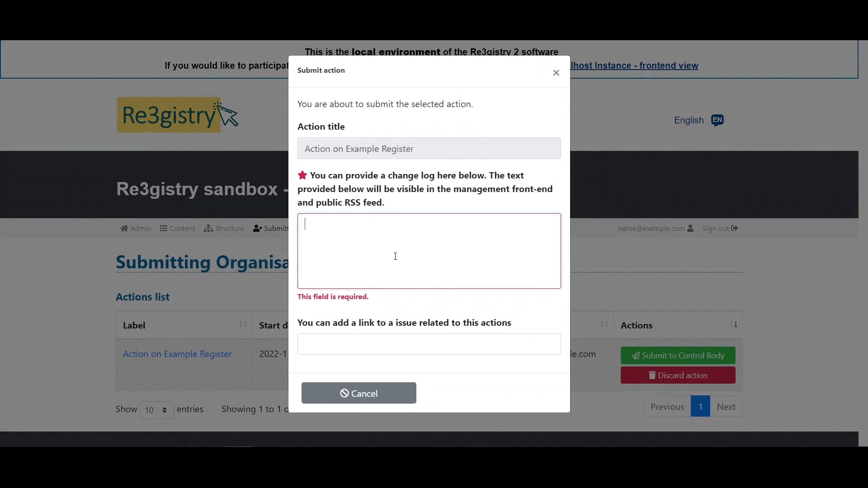
{"action": "type", "text": "Our change log."}
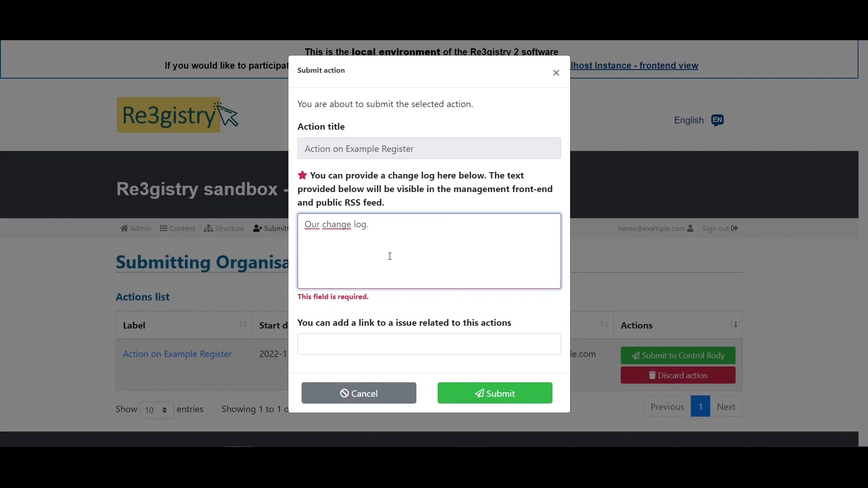
{"action": "left_click", "coordinate": [513, 399]}
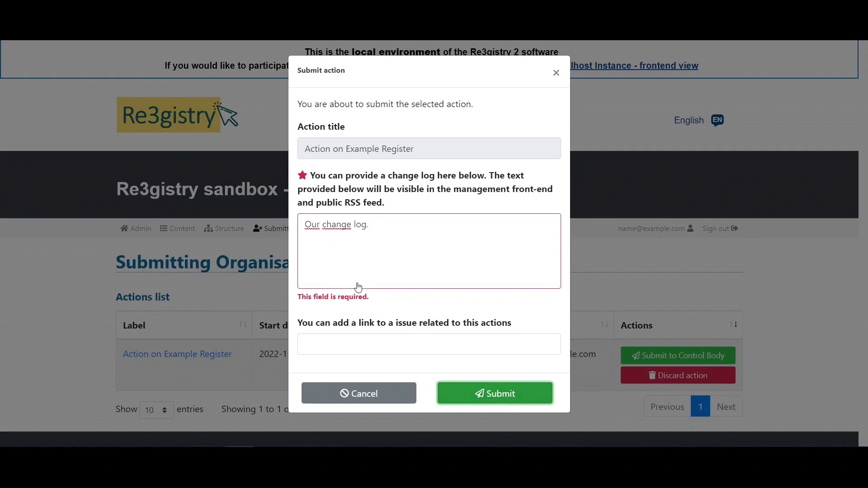
{"action": "scroll", "coordinate": [810, 181], "scroll_direction": "down", "scroll_amount": 3}
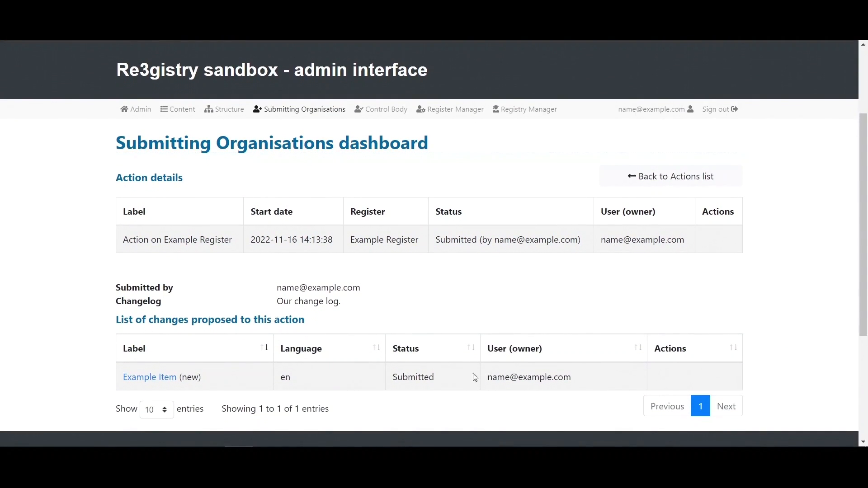
- As control body, approve the submitted action on Example Register and review its action details
{"action": "left_click", "coordinate": [382, 113]}
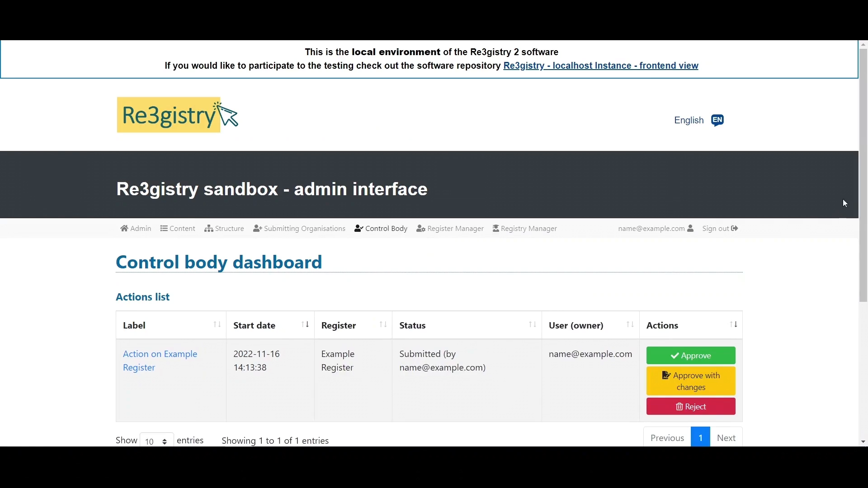
{"action": "scroll", "coordinate": [508, 251], "scroll_direction": "down", "scroll_amount": 1}
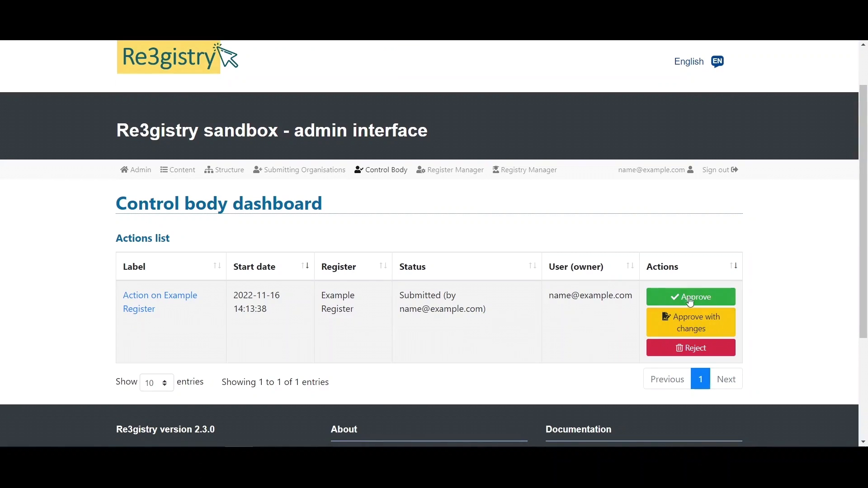
{"action": "left_click", "coordinate": [656, 301]}
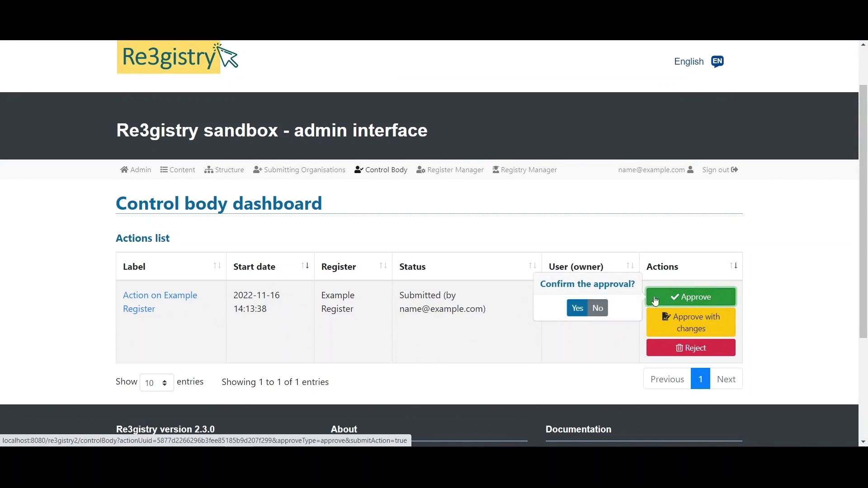
{"action": "left_click", "coordinate": [577, 312]}
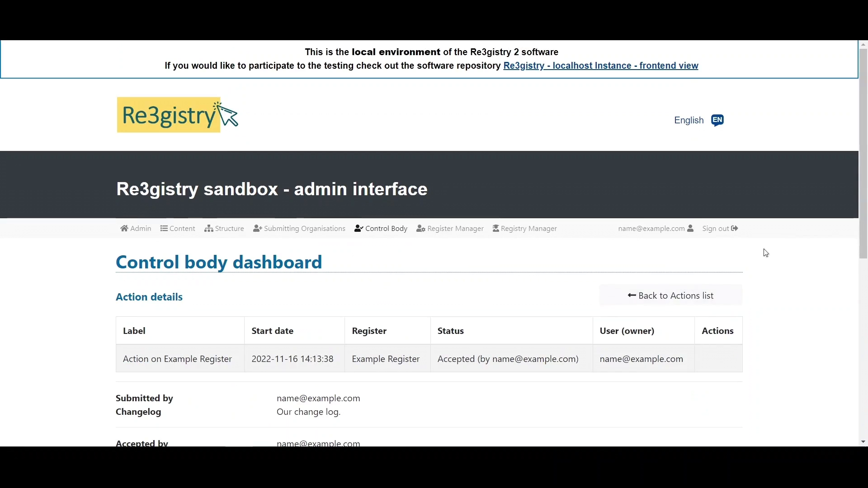
{"action": "left_click_drag", "start_coordinate": [865, 183], "coordinate": [866, 270]}
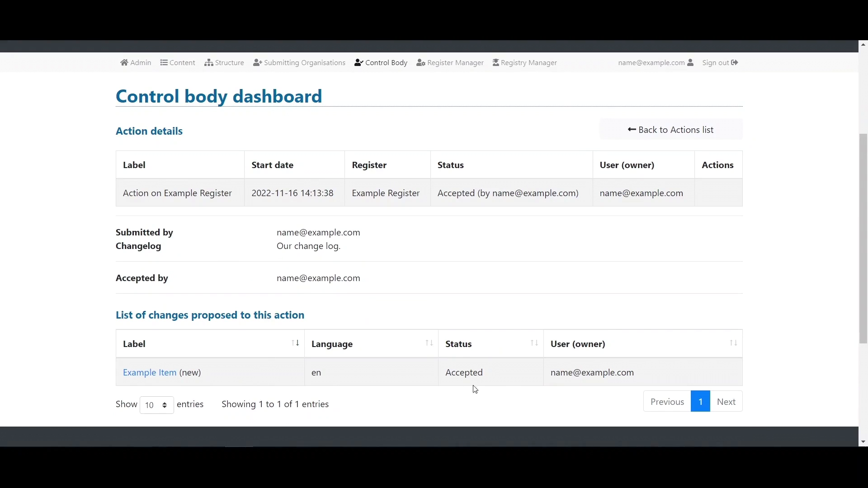
- As register manager, publish the accepted action on Example Register and review the list of published changes
{"action": "scroll", "coordinate": [759, 276], "scroll_direction": "up", "scroll_amount": 1}
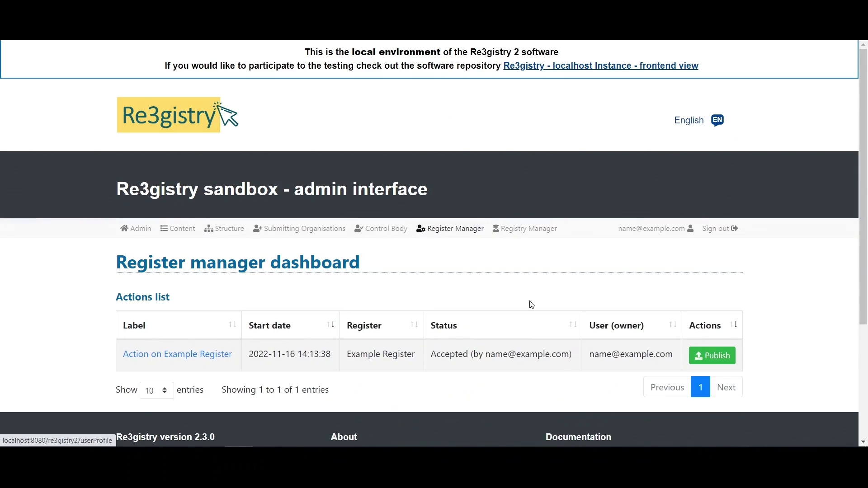
{"action": "left_click", "coordinate": [713, 356]}
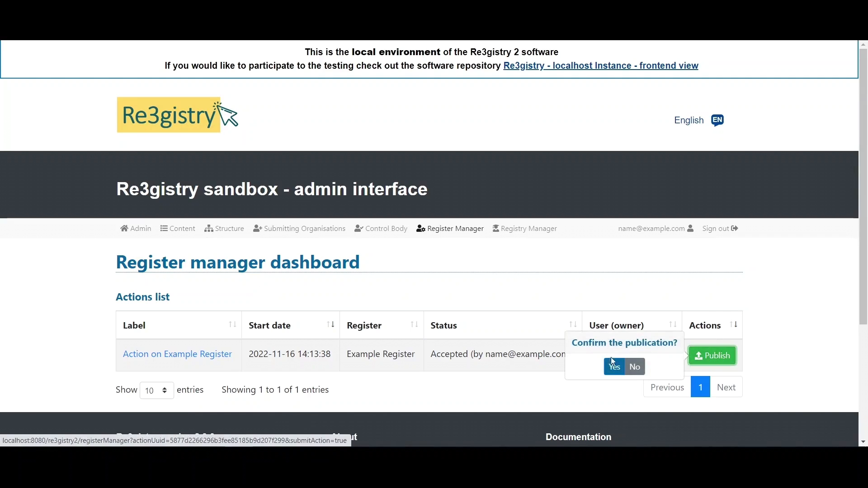
{"action": "left_click", "coordinate": [615, 368]}
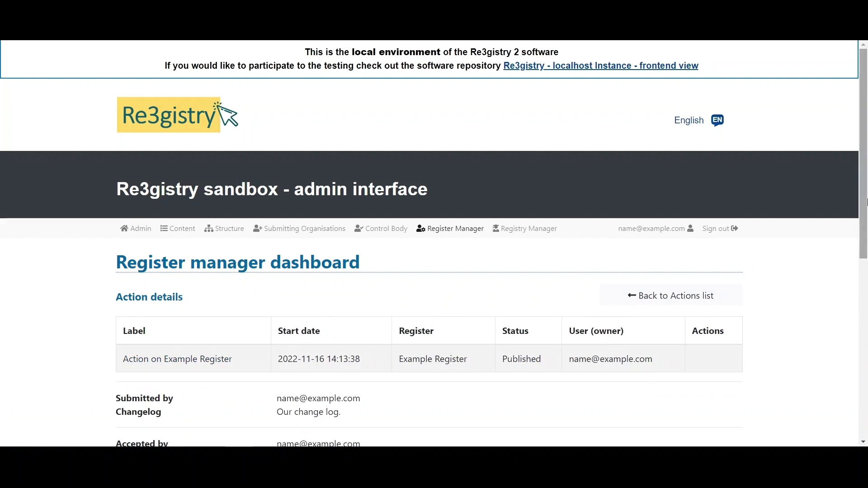
{"action": "scroll", "coordinate": [865, 272], "scroll_direction": "down", "scroll_amount": 3}
{"action": "scroll", "coordinate": [864, 271], "scroll_direction": "down", "scroll_amount": 1}
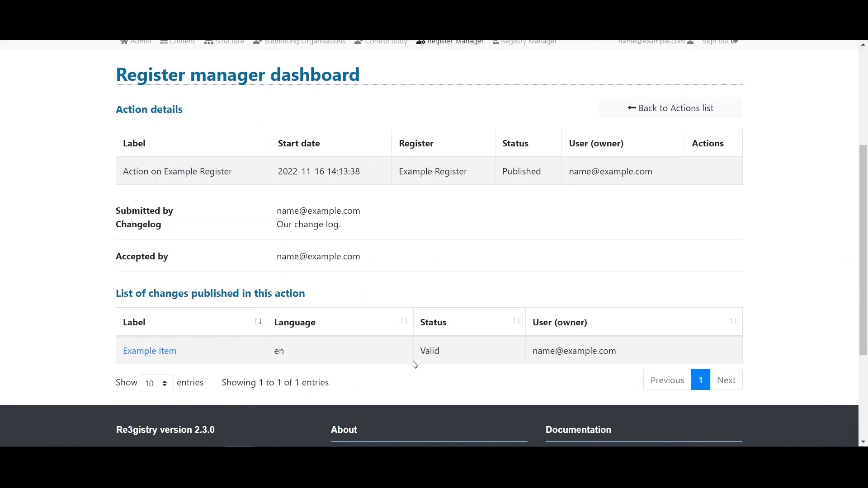
{"action": "left_click_drag", "start_coordinate": [864, 266], "coordinate": [864, 226]}
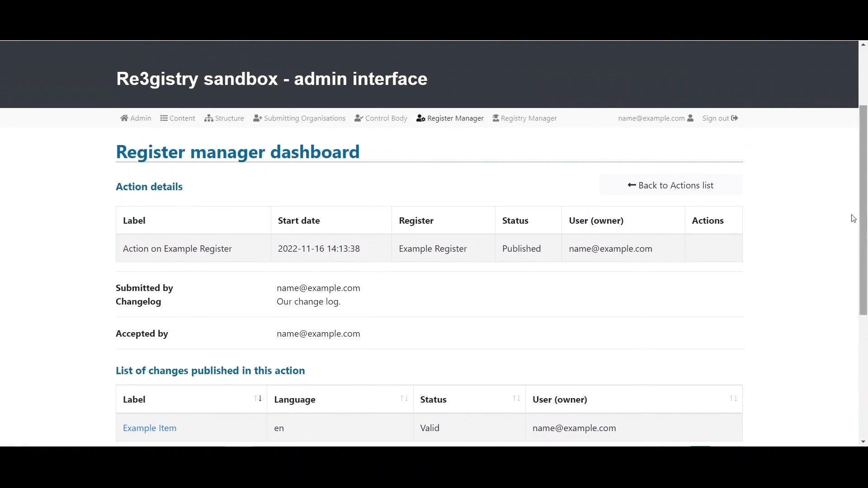
- Open Example Register from the registry's content and check the definition and status of Example Item
{"action": "left_click", "coordinate": [174, 122]}
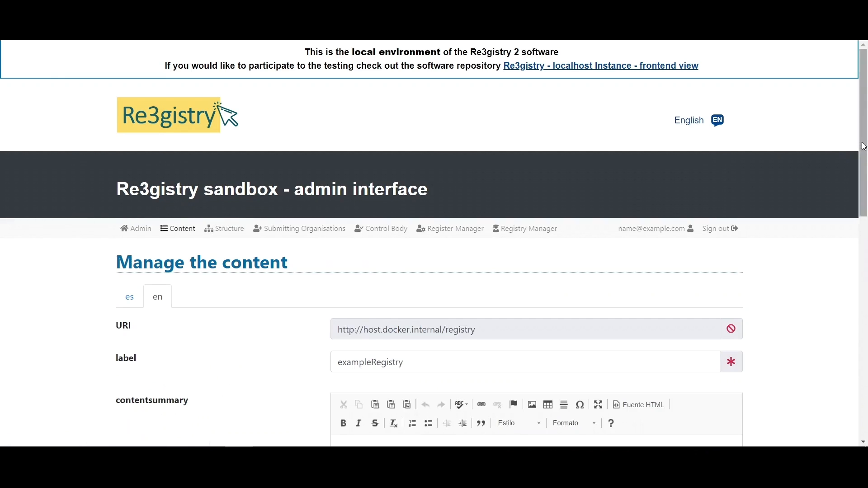
{"action": "left_click_drag", "start_coordinate": [865, 163], "coordinate": [865, 293]}
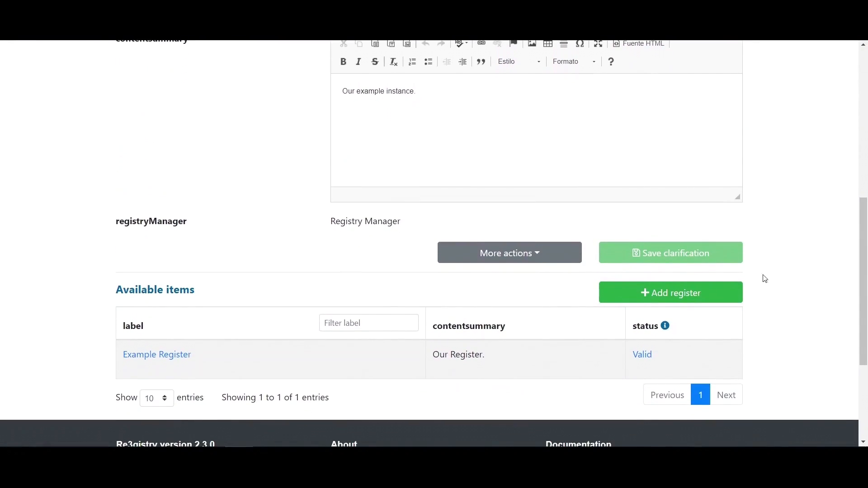
{"action": "left_click", "coordinate": [166, 358]}
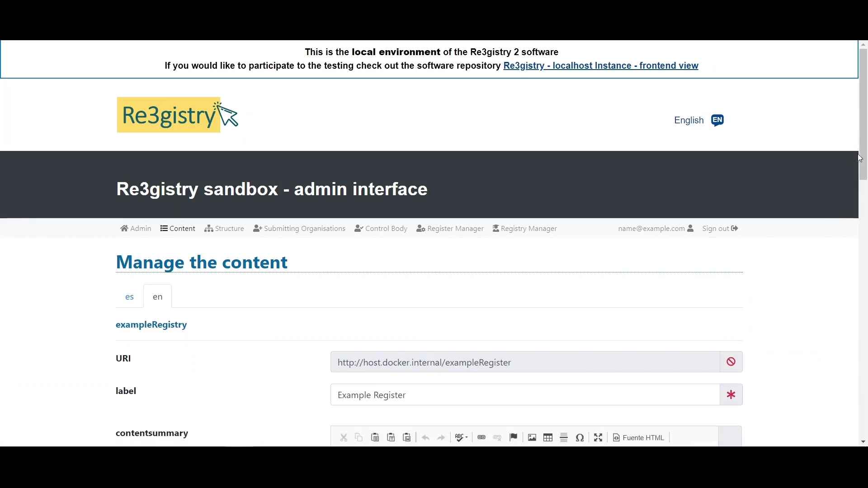
{"action": "left_click_drag", "start_coordinate": [860, 158], "coordinate": [862, 347]}
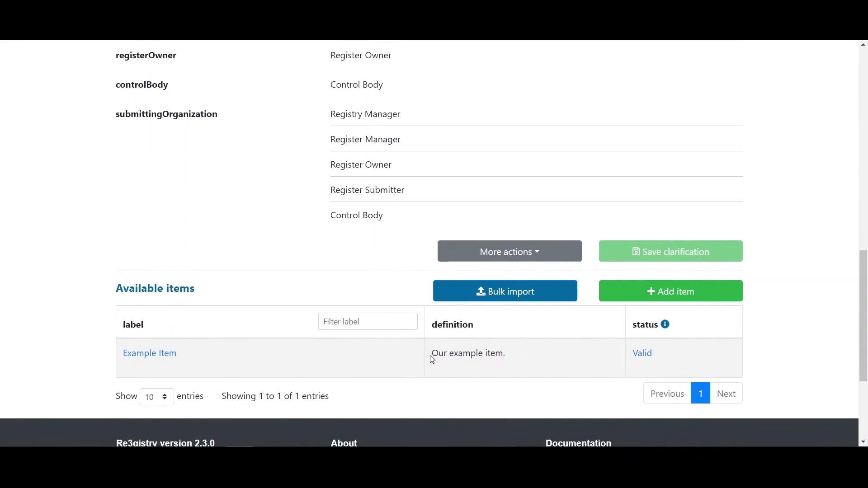
{"action": "left_click_drag", "start_coordinate": [433, 359], "coordinate": [521, 362]}
{"action": "left_click", "coordinate": [577, 372]}
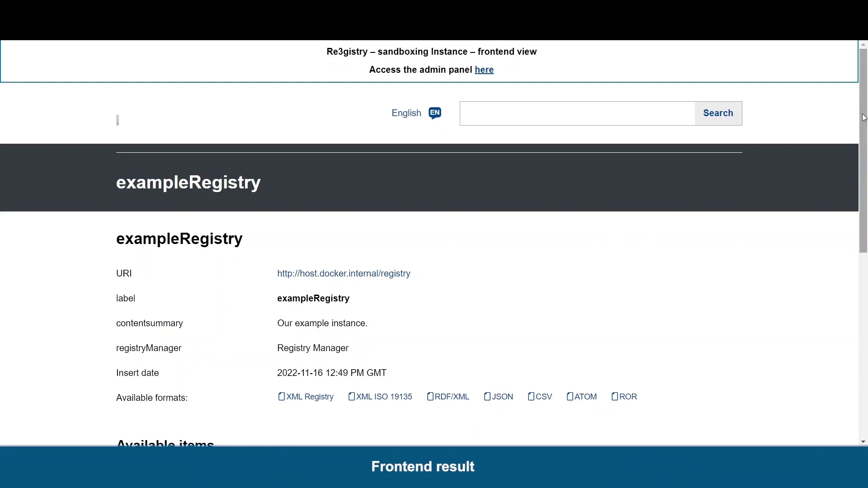
- Review exampleRegistry's details and available formats on the frontend, and view its XML ISO 19135 output before returning to the registry page
{"action": "left_click_drag", "start_coordinate": [864, 117], "coordinate": [855, 204]}
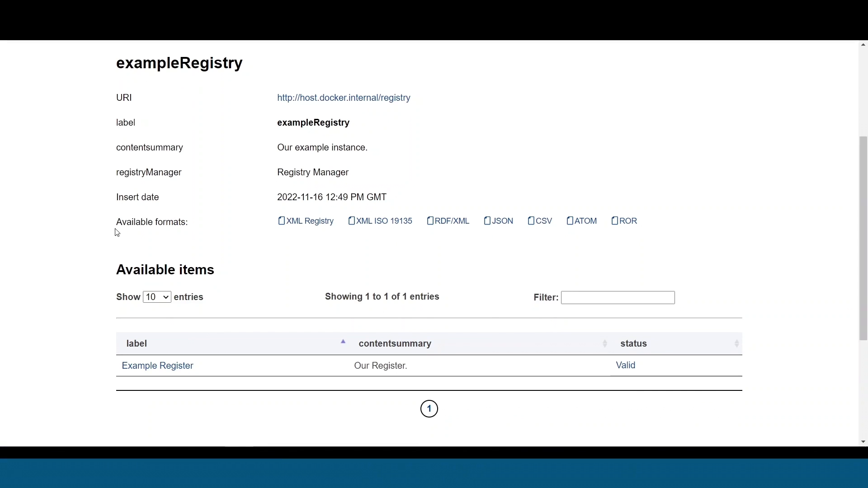
{"action": "left_click_drag", "start_coordinate": [117, 233], "coordinate": [168, 231]}
{"action": "left_click", "coordinate": [211, 251]}
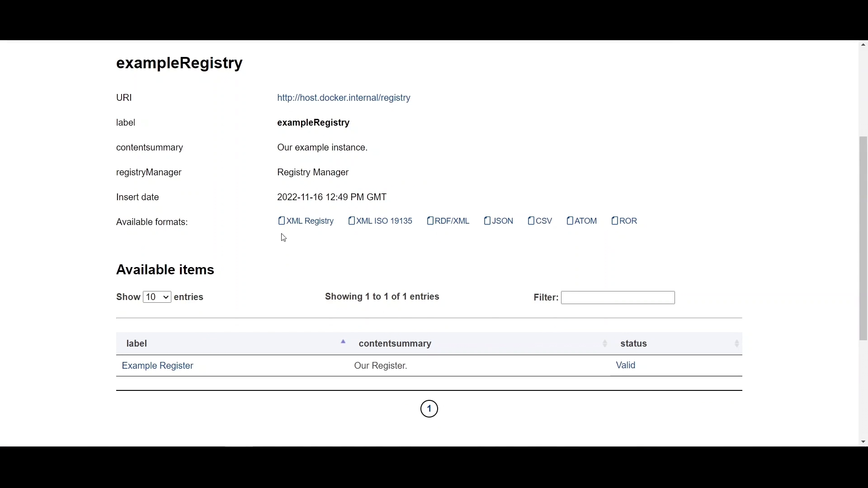
{"action": "left_click", "coordinate": [295, 223]}
{"action": "key", "text": "Tab"}
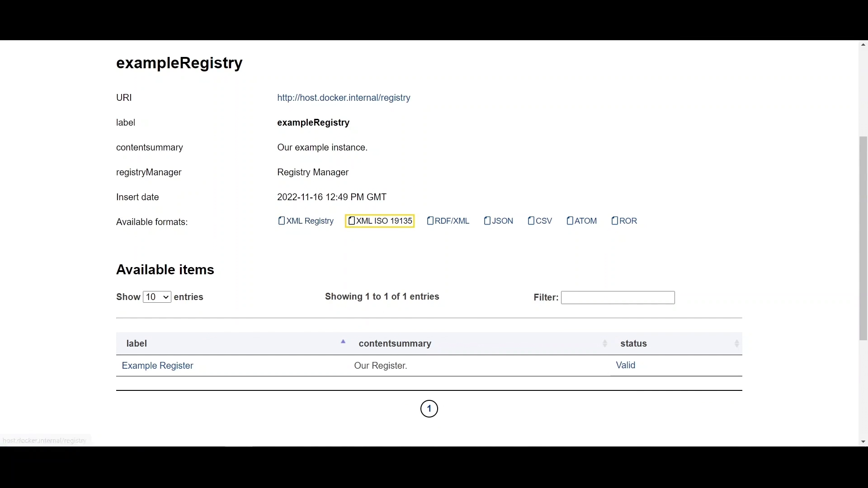
{"action": "key", "text": "ctrl+Tab"}
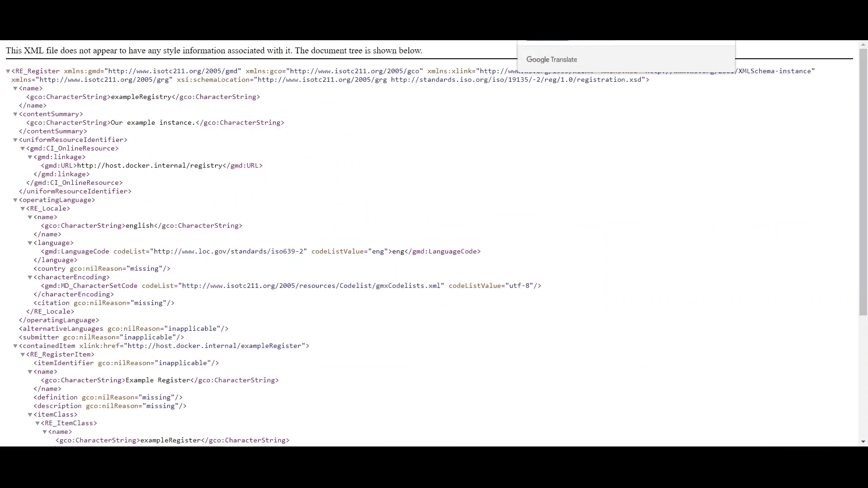
{"action": "left_click", "coordinate": [234, 81]}
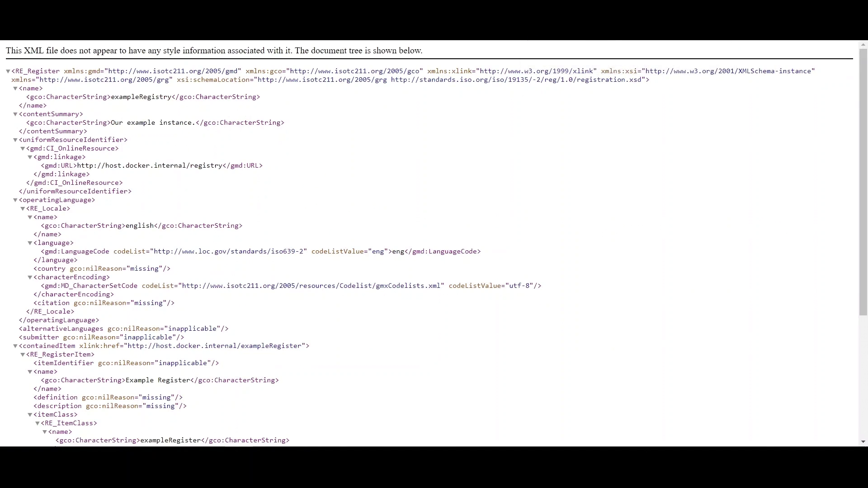
{"action": "key", "text": "ctrl+shift+Tab"}
{"action": "key", "text": "ctrl+shift+Tab"}
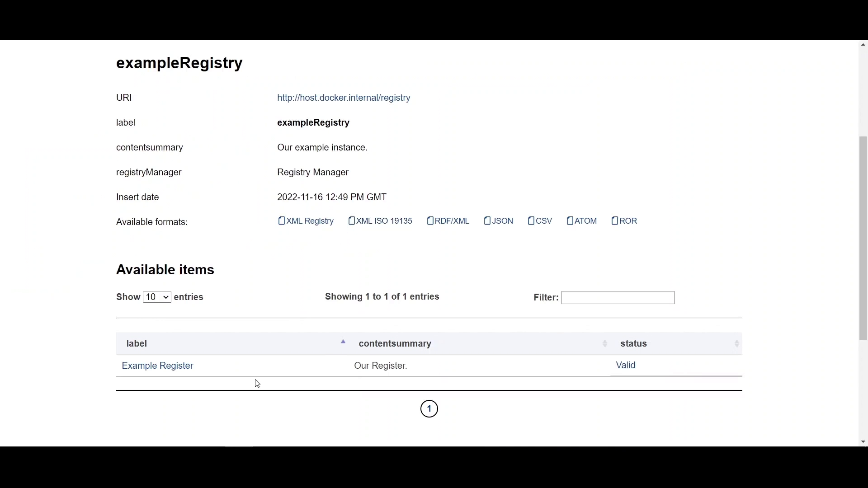
- Open Example Register on the frontend, review its details, and view its XML ISO 19135 output before returning to the register page
{"action": "left_click", "coordinate": [140, 366]}
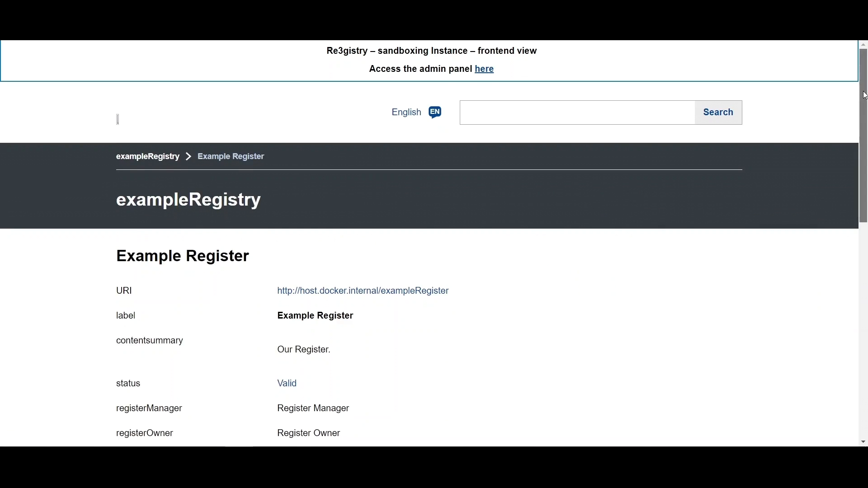
{"action": "left_click_drag", "start_coordinate": [864, 94], "coordinate": [858, 182]}
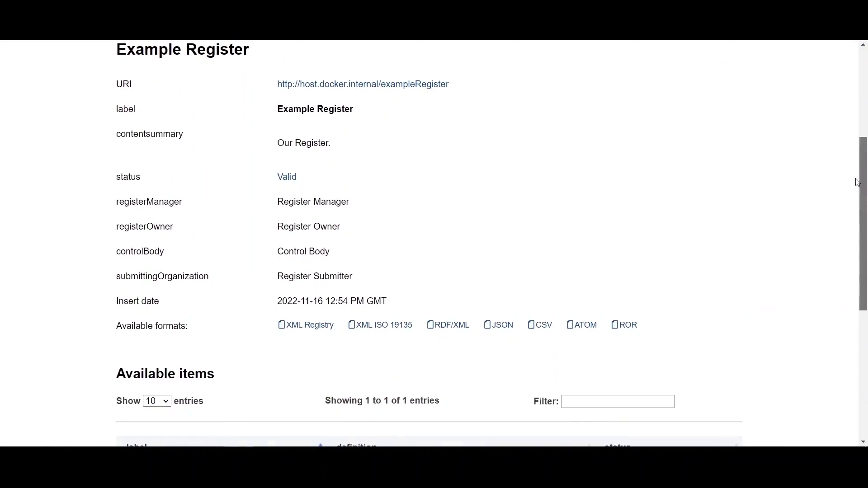
{"action": "left_click", "coordinate": [370, 175]}
{"action": "left_click_drag", "start_coordinate": [95, 335], "coordinate": [688, 337]}
{"action": "left_click", "coordinate": [690, 337]}
{"action": "left_click", "coordinate": [582, 331]}
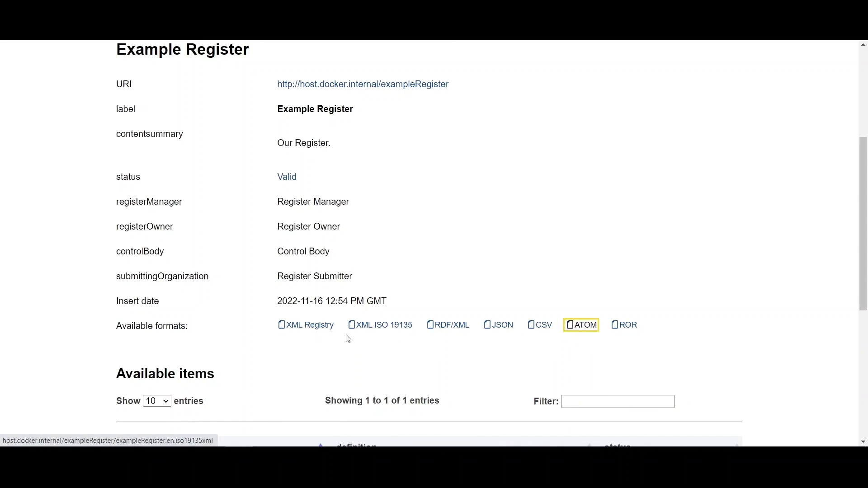
{"action": "left_click", "coordinate": [364, 326]}
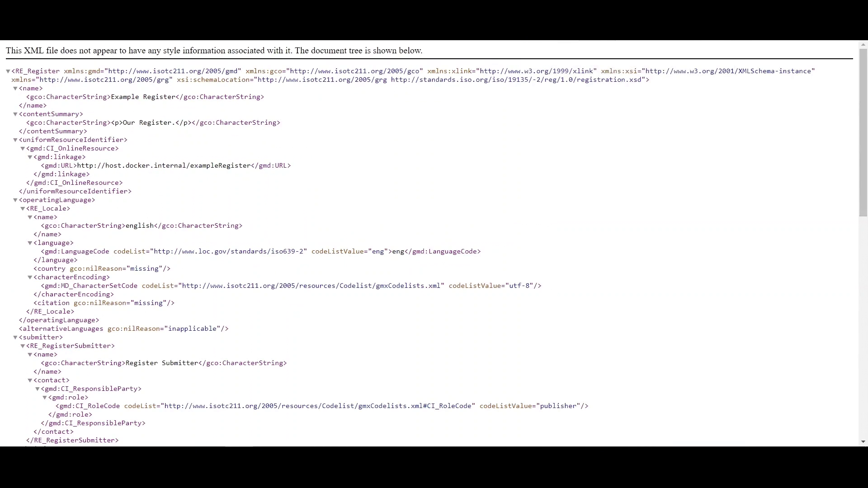
{"action": "key", "text": "alt+Left"}
{"action": "left_click", "coordinate": [697, 200]}
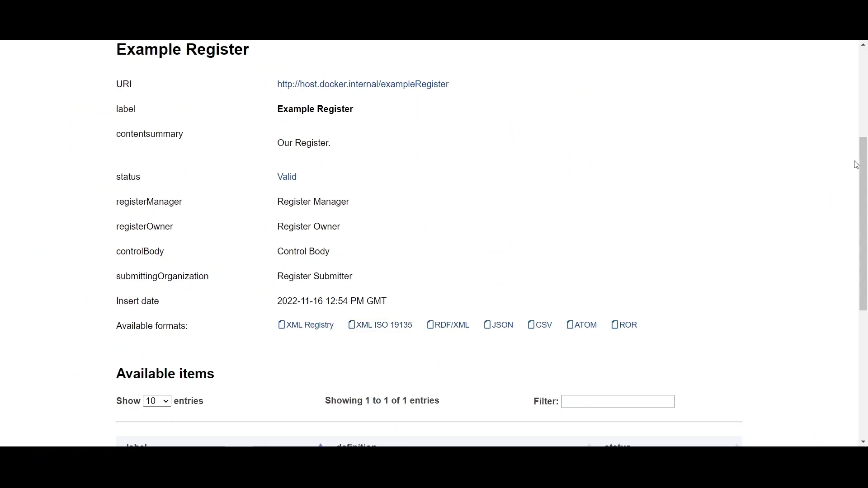
- Open Example Item from Example Register's available items, review its details and formats, and view its XML Registry output
{"action": "left_click_drag", "start_coordinate": [858, 165], "coordinate": [857, 225]}
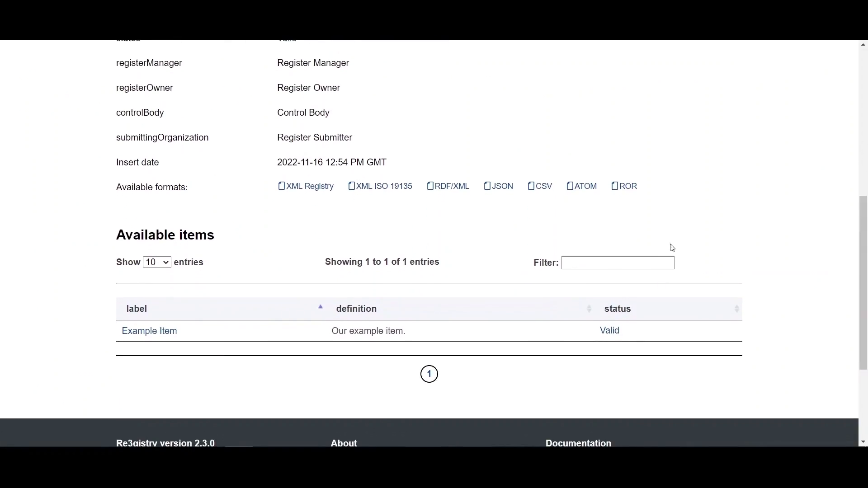
{"action": "left_click_drag", "start_coordinate": [312, 340], "coordinate": [374, 350]}
{"action": "left_click", "coordinate": [373, 350]}
{"action": "left_click", "coordinate": [150, 334]}
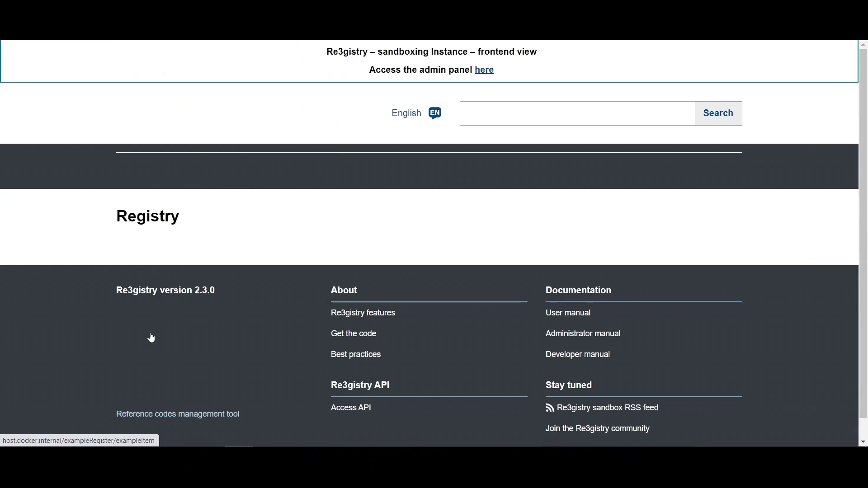
{"action": "scroll", "coordinate": [861, 201], "scroll_direction": "down", "scroll_amount": 3}
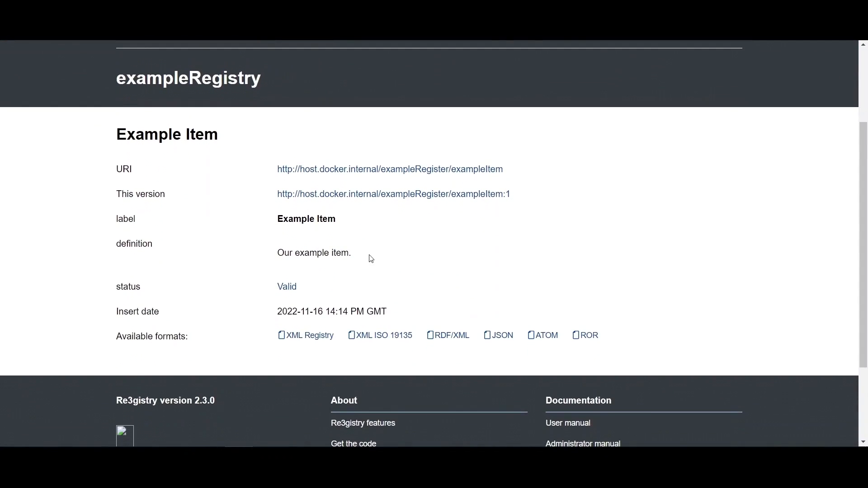
{"action": "left_click", "coordinate": [236, 318]}
{"action": "left_click_drag", "start_coordinate": [131, 345], "coordinate": [601, 335]}
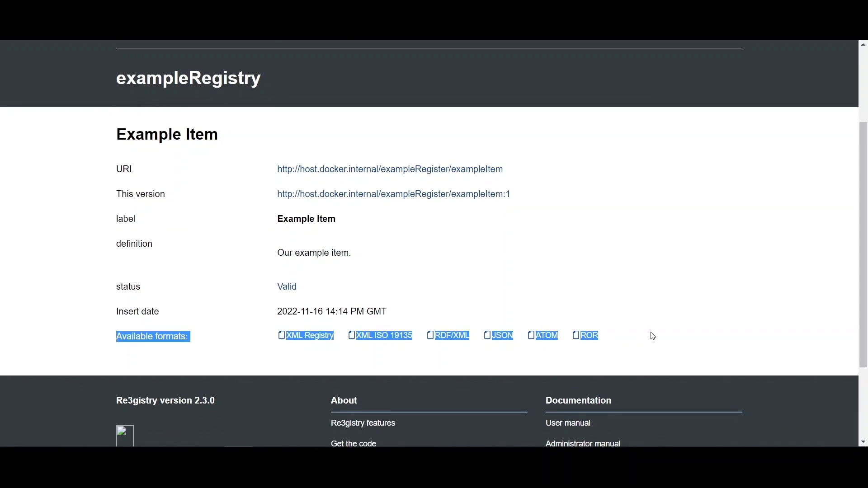
{"action": "left_click", "coordinate": [570, 333]}
{"action": "left_click", "coordinate": [312, 337]}
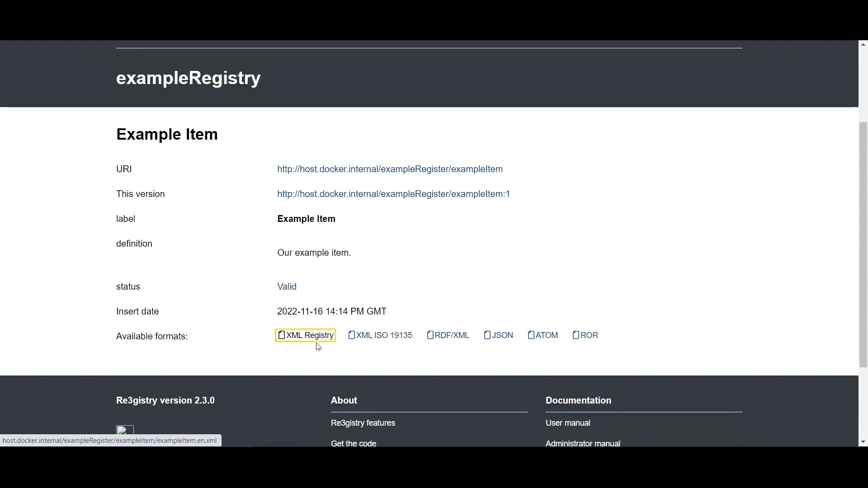
{"action": "left_click", "coordinate": [389, 337]}
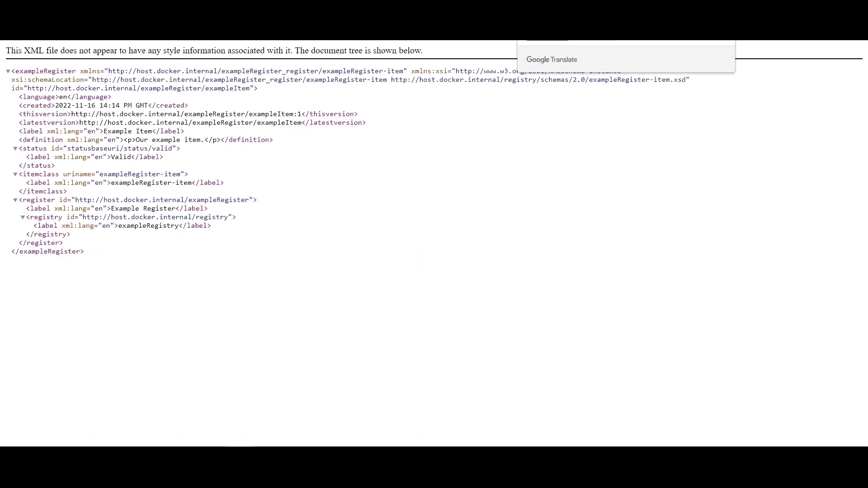
{"action": "key", "text": "ctrl+shift+Tab"}
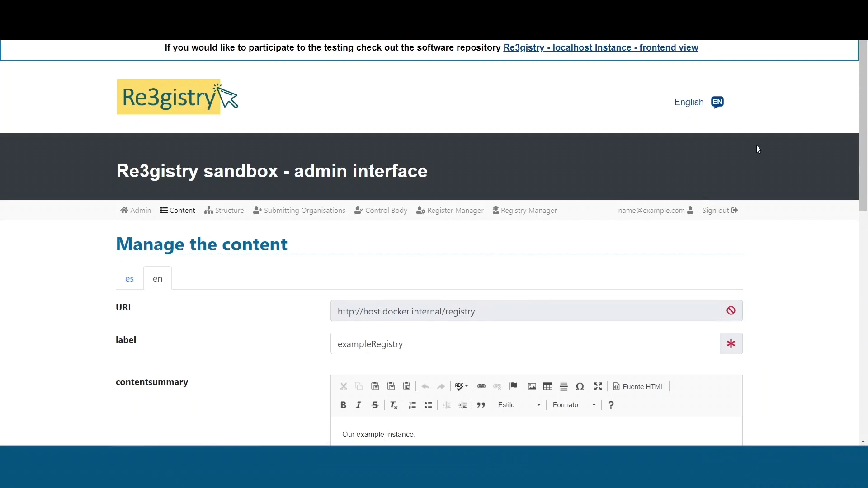
- In the admin interface, open Example Collection List from the registry's content and examine its label, content summary and remaining details
{"action": "left_click_drag", "start_coordinate": [863, 117], "coordinate": [857, 263]}
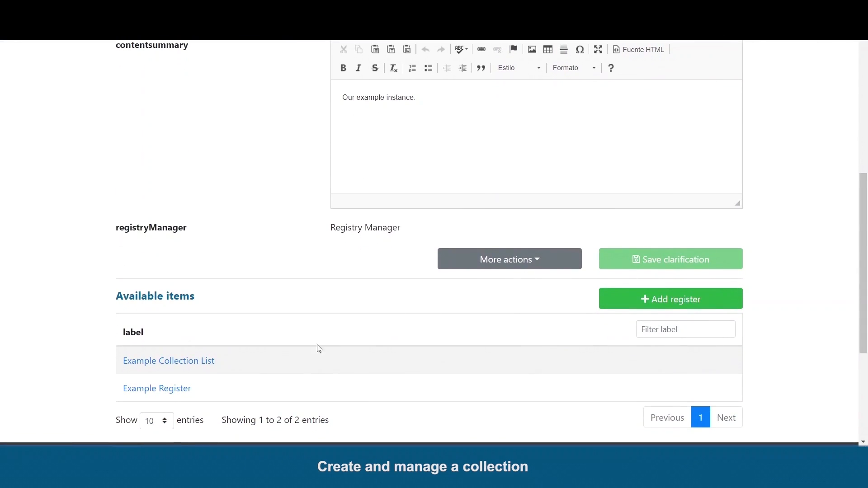
{"action": "left_click", "coordinate": [168, 369]}
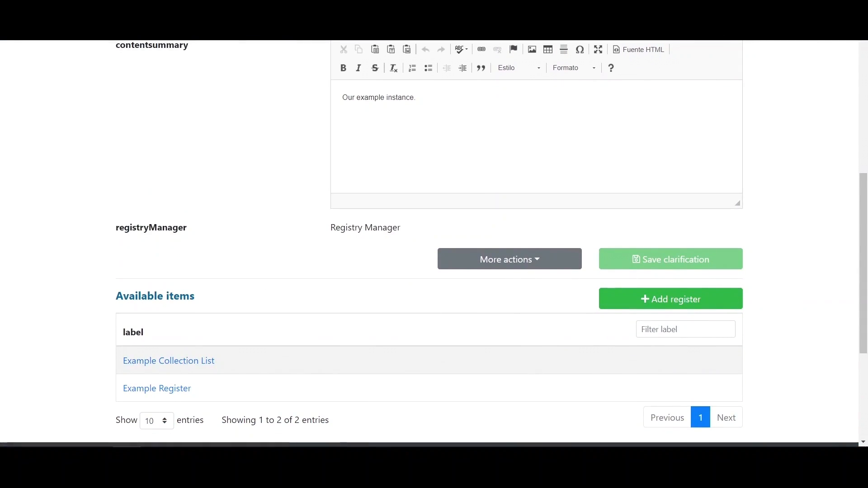
{"action": "scroll", "coordinate": [525, 187], "scroll_direction": "down", "scroll_amount": 5}
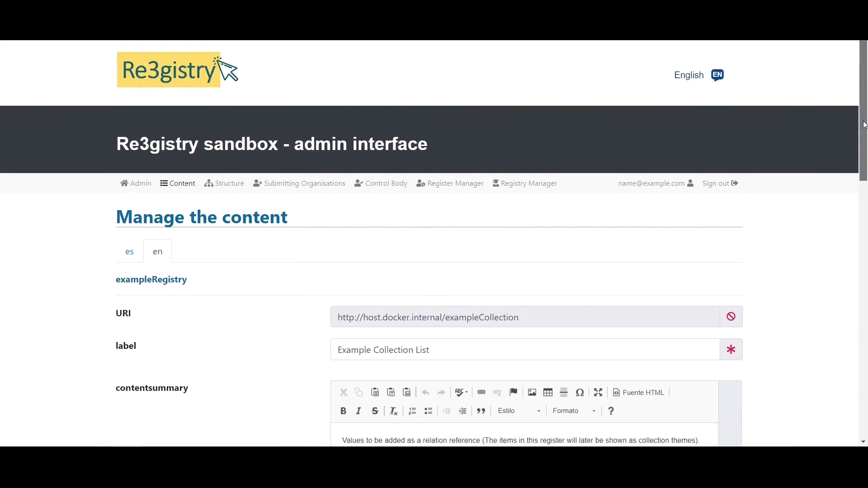
{"action": "left_click_drag", "start_coordinate": [430, 160], "coordinate": [321, 181]}
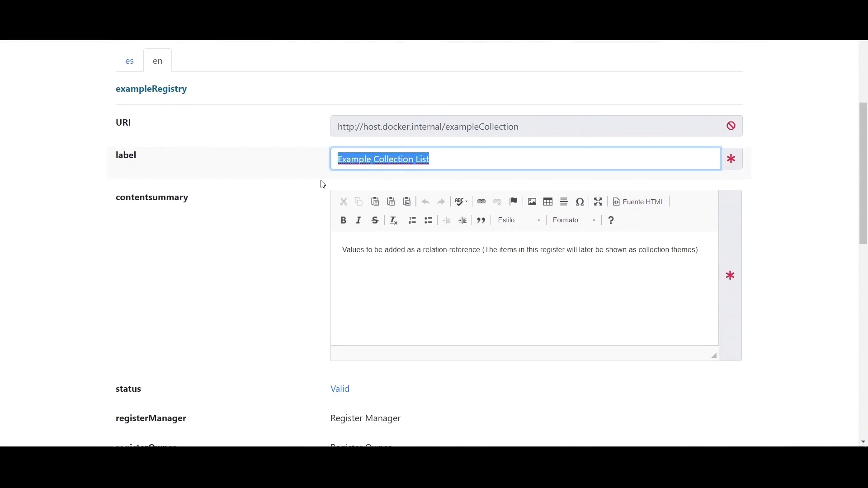
{"action": "left_click", "coordinate": [305, 236]}
{"action": "left_click_drag", "start_coordinate": [390, 252], "coordinate": [546, 254]}
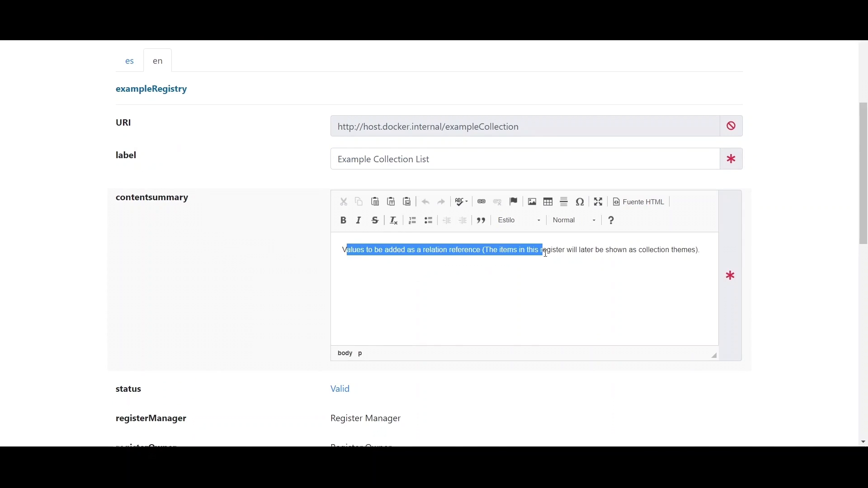
{"action": "left_click_drag", "start_coordinate": [702, 248], "coordinate": [704, 247]}
{"action": "left_click", "coordinate": [772, 245]}
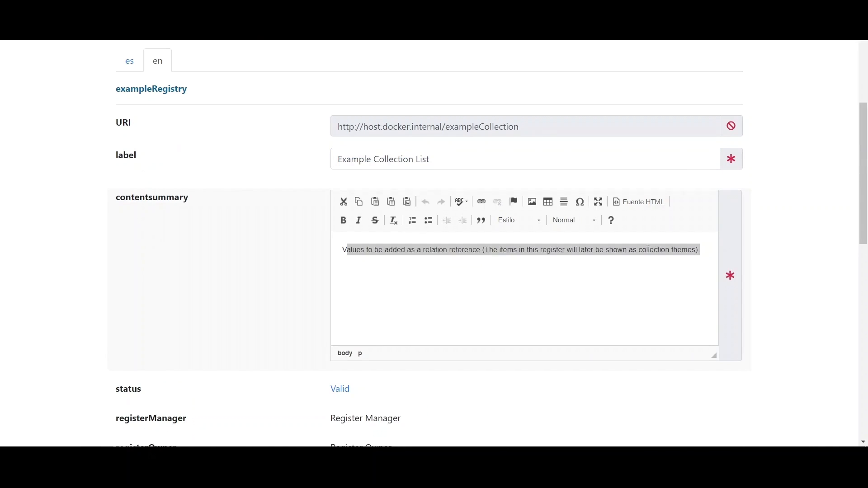
{"action": "left_click", "coordinate": [642, 251]}
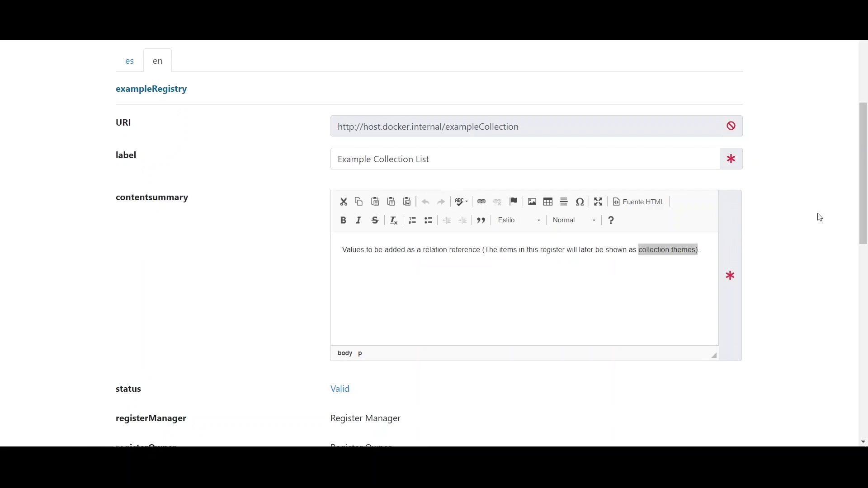
{"action": "left_click_drag", "start_coordinate": [863, 207], "coordinate": [836, 333]}
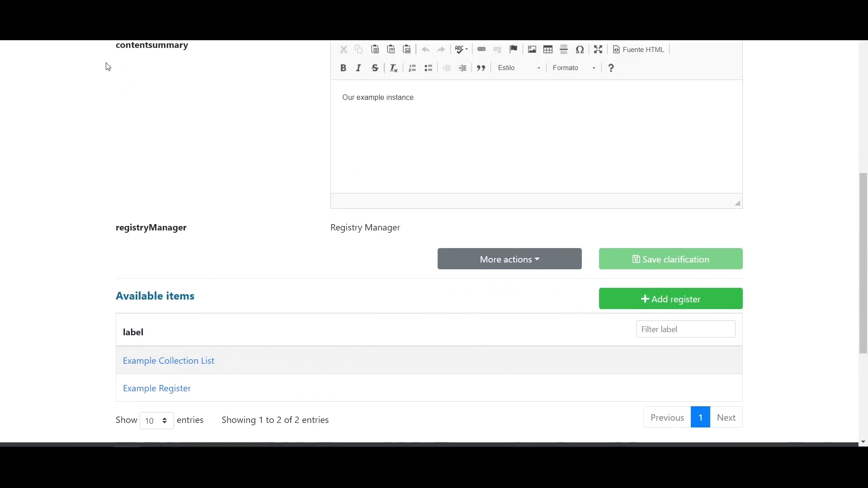
- Open Example Item for editing from Example Register in the registry's content
{"action": "left_click", "coordinate": [126, 388]}
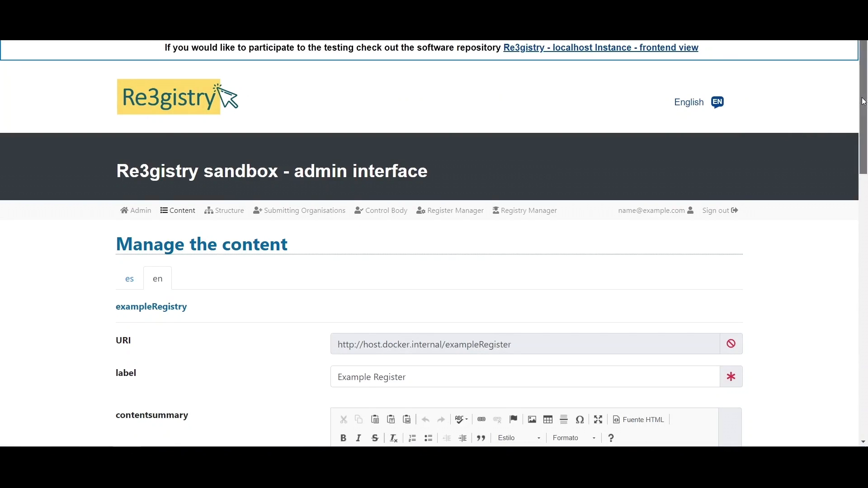
{"action": "scroll", "coordinate": [865, 153], "scroll_direction": "down", "scroll_amount": 3}
{"action": "left_click_drag", "start_coordinate": [865, 153], "coordinate": [865, 309]}
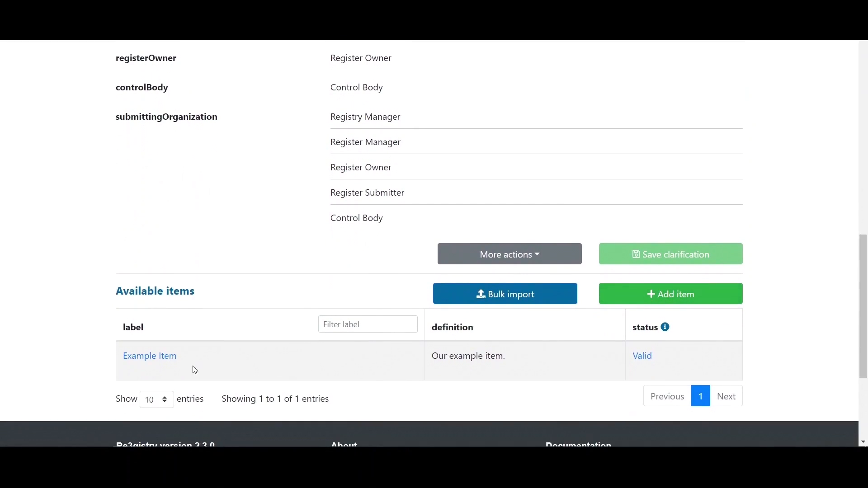
{"action": "left_click", "coordinate": [144, 365]}
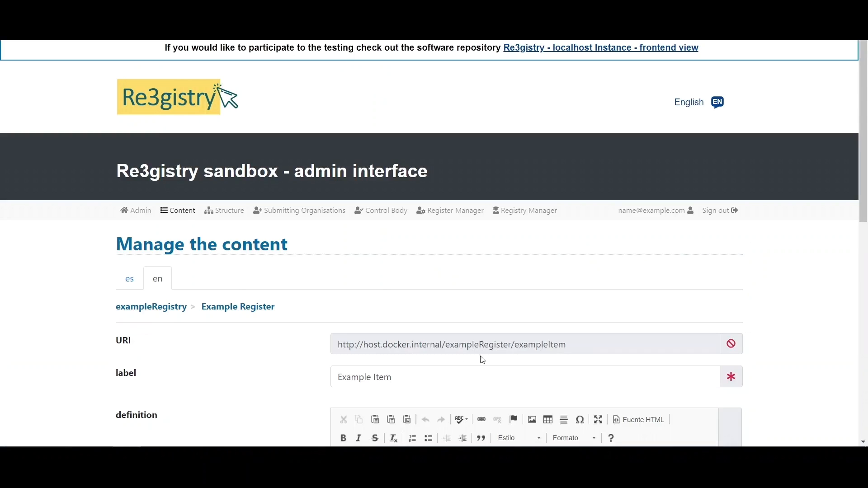
{"action": "left_click_drag", "start_coordinate": [866, 155], "coordinate": [866, 272]}
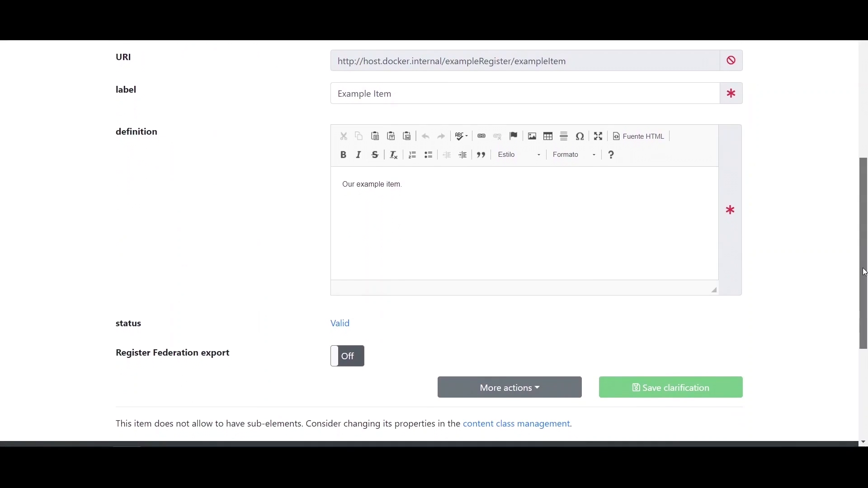
- Manage Example Item's fields and add the existing Relation Reference [relationReference] field to the exampleRegister-item class
{"action": "left_click", "coordinate": [511, 394]}
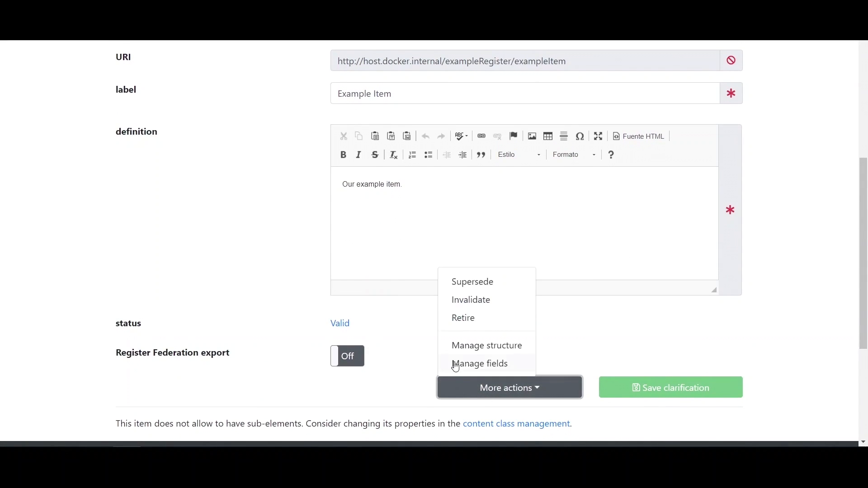
{"action": "left_click", "coordinate": [481, 364]}
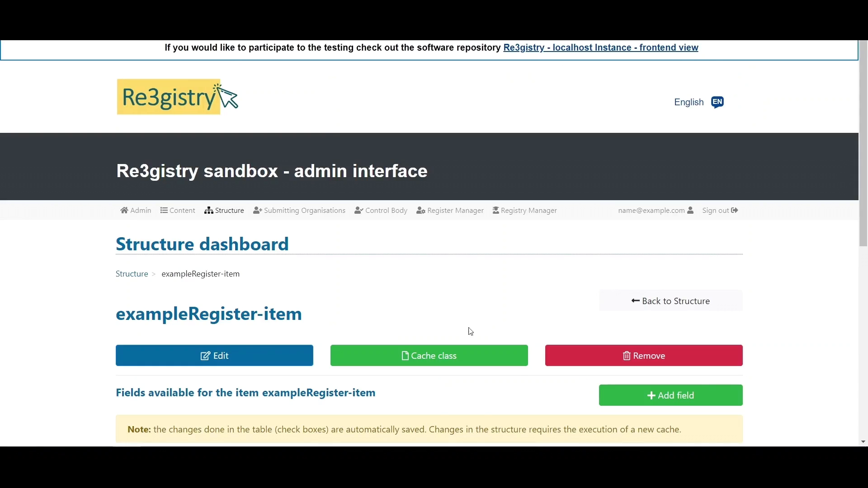
{"action": "left_click_drag", "start_coordinate": [864, 154], "coordinate": [864, 238]}
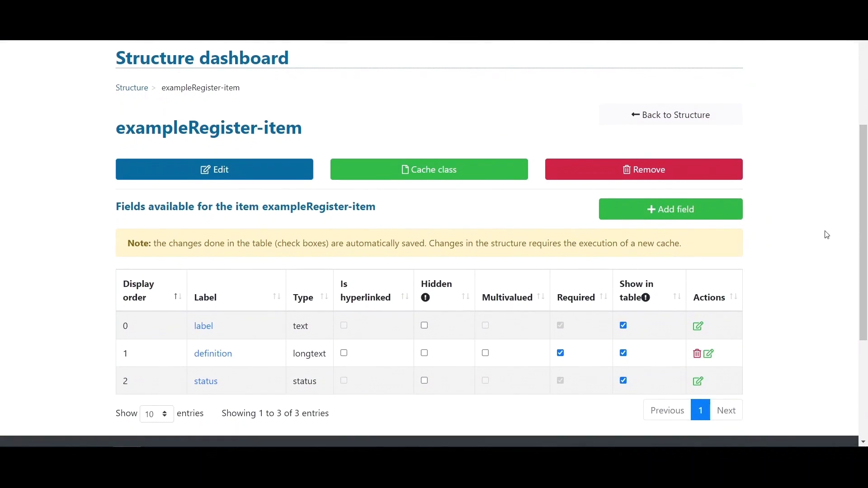
{"action": "left_click", "coordinate": [709, 217]}
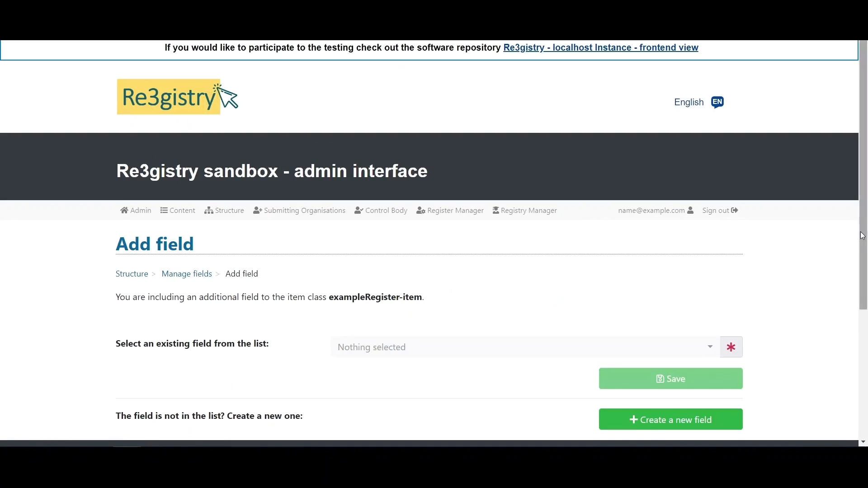
{"action": "scroll", "coordinate": [772, 287], "scroll_direction": "down", "scroll_amount": 2}
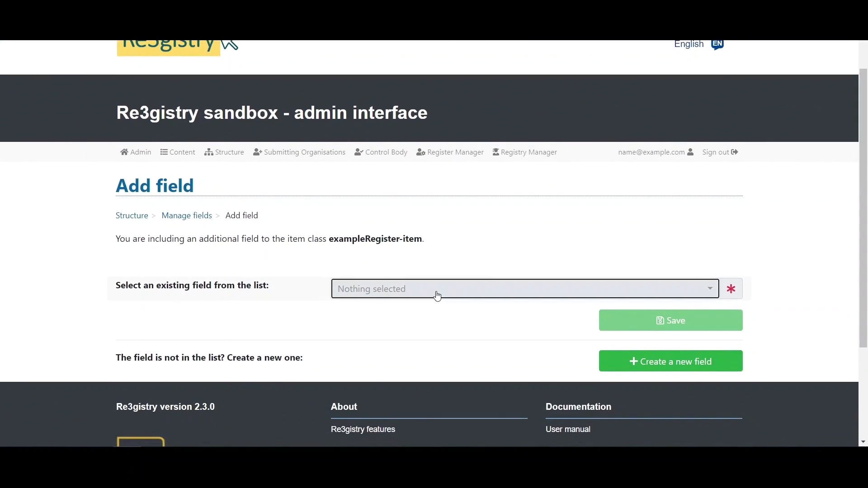
{"action": "left_click", "coordinate": [418, 292]}
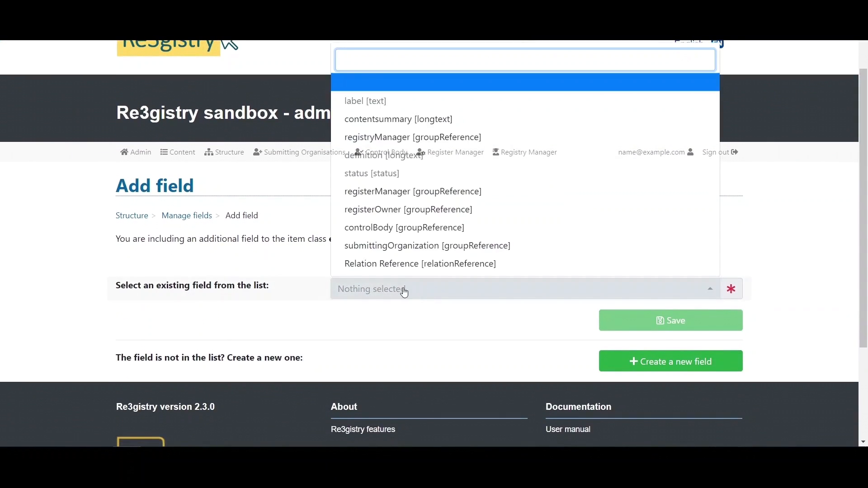
{"action": "left_click", "coordinate": [520, 265]}
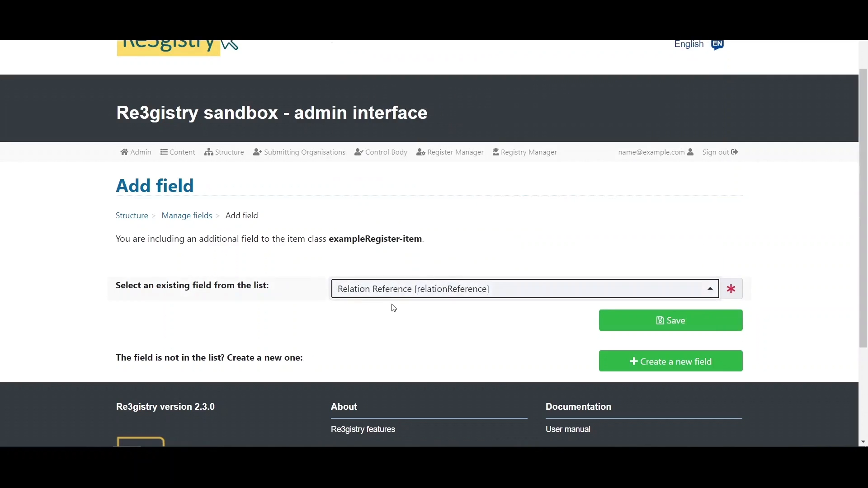
{"action": "left_click", "coordinate": [619, 321]}
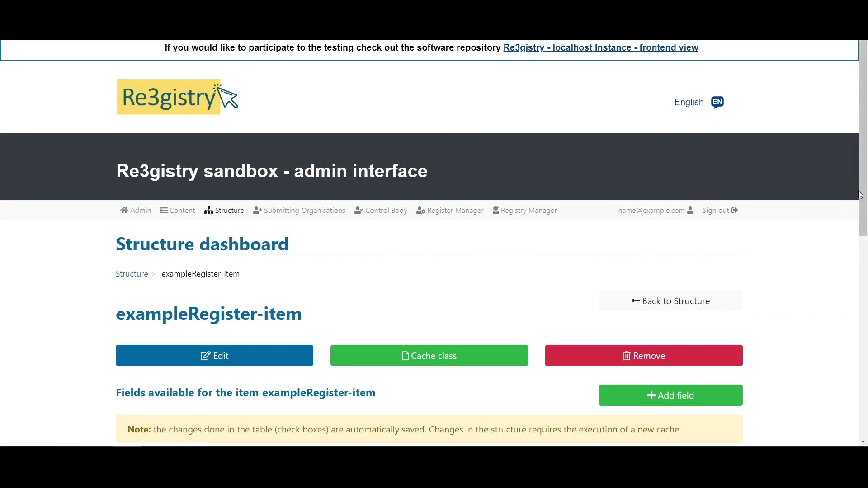
- Set the English label of the Relation Reference field to "Collection theme", save it, and check the class's field table
{"action": "left_click_drag", "start_coordinate": [860, 196], "coordinate": [853, 315]}
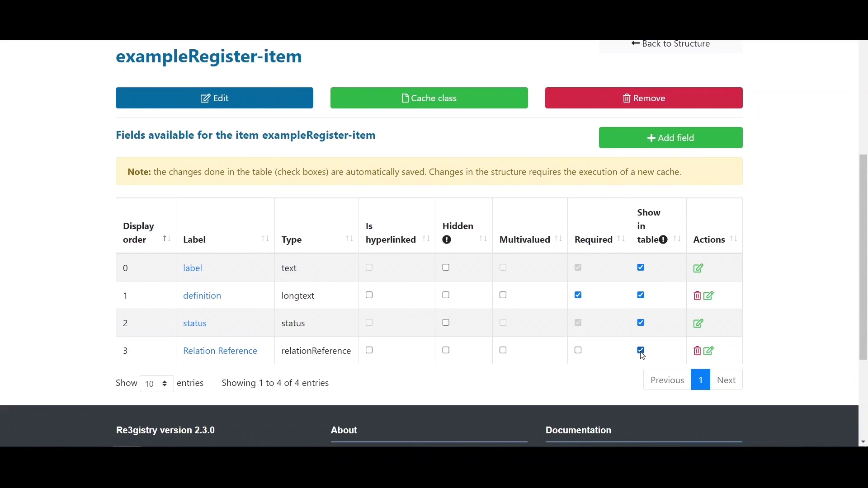
{"action": "left_click", "coordinate": [709, 352]}
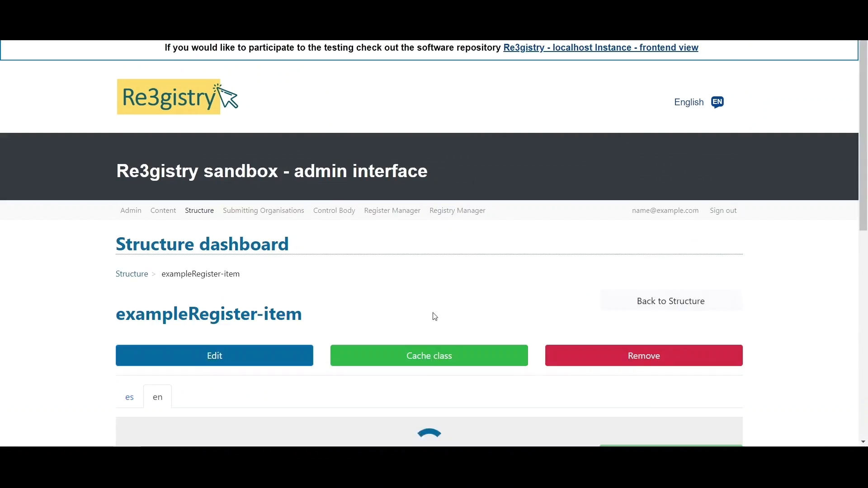
{"action": "scroll", "coordinate": [864, 179], "scroll_direction": "down", "scroll_amount": 4}
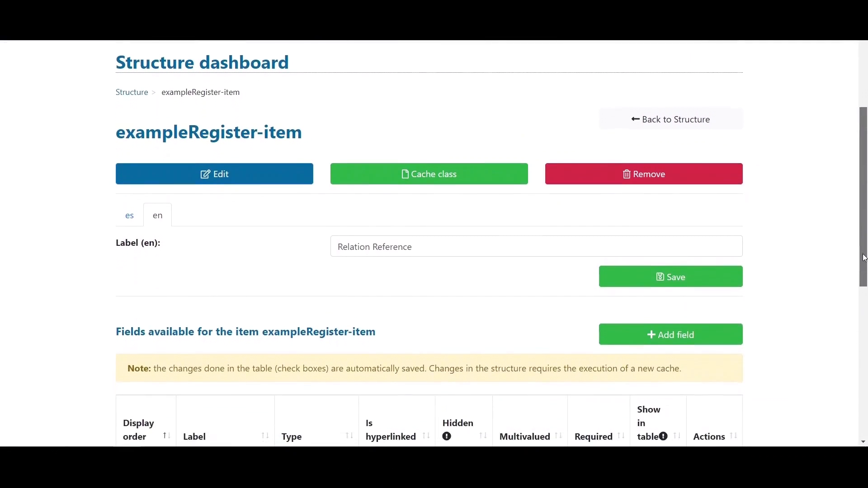
{"action": "left_click_drag", "start_coordinate": [418, 232], "coordinate": [335, 233]}
{"action": "type", "text": "Collection theme"}
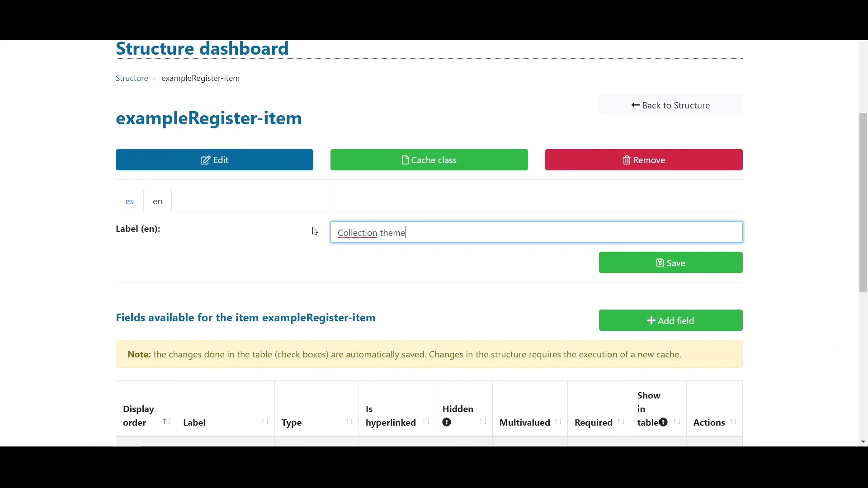
{"action": "left_click", "coordinate": [671, 263]}
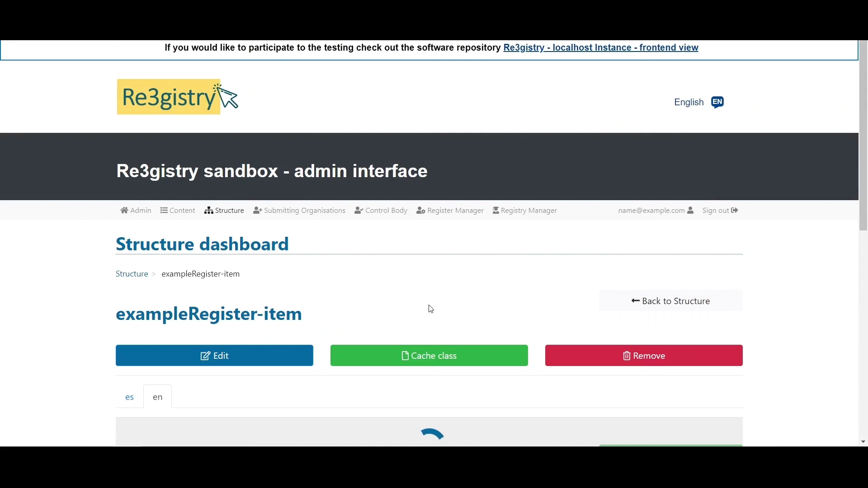
{"action": "scroll", "coordinate": [428, 371], "scroll_direction": "down", "scroll_amount": 8}
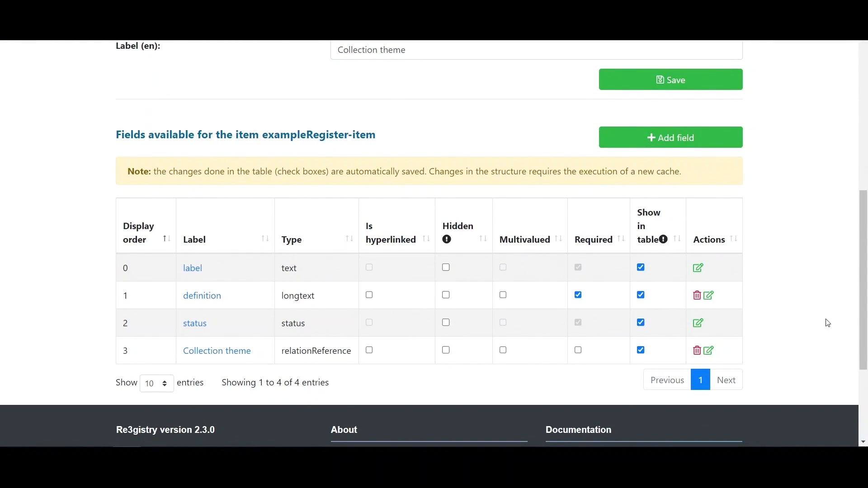
{"action": "scroll", "coordinate": [853, 247], "scroll_direction": "up", "scroll_amount": 6}
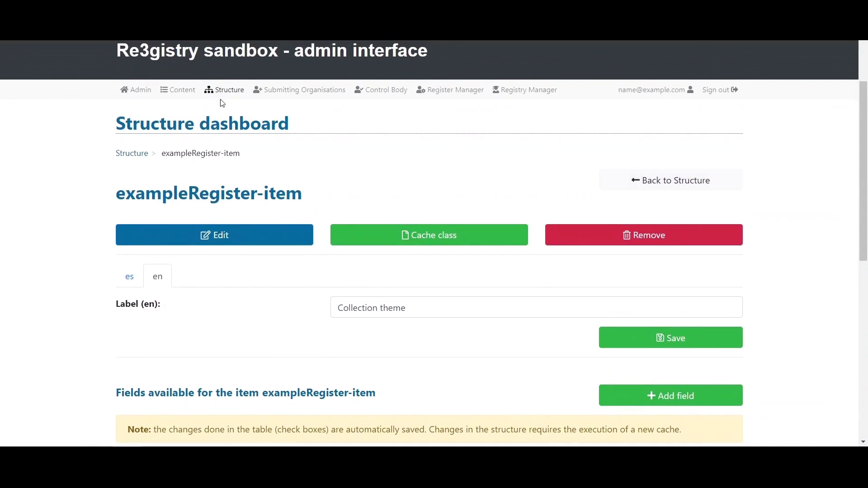
- Return to the registry's content and open Example Item from Example Register for editing
{"action": "left_click", "coordinate": [178, 89]}
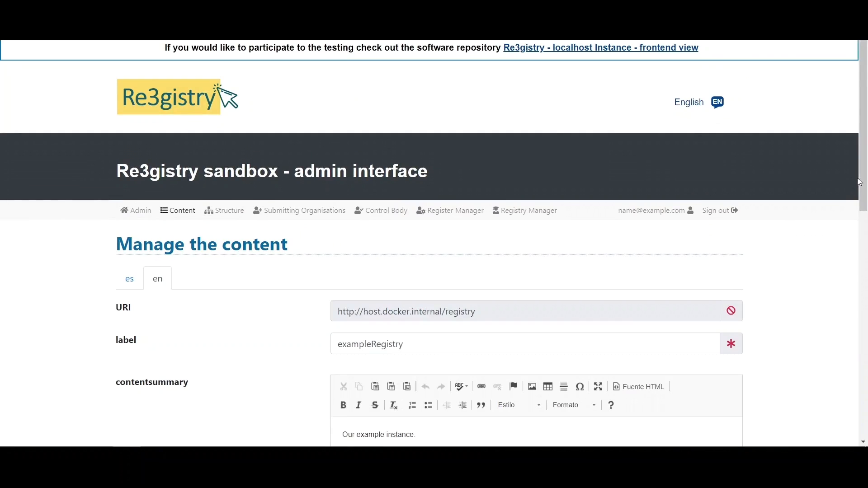
{"action": "scroll", "coordinate": [862, 224], "scroll_direction": "down", "scroll_amount": 2}
{"action": "scroll", "coordinate": [862, 225], "scroll_direction": "down", "scroll_amount": 5}
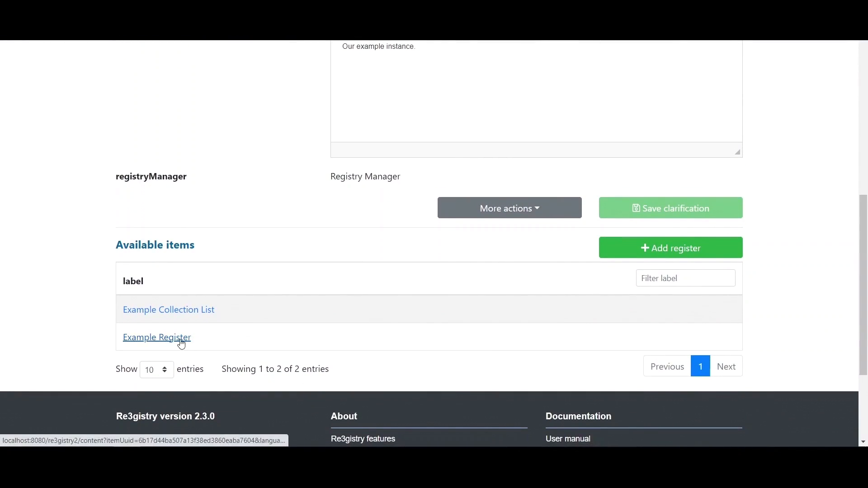
{"action": "left_click", "coordinate": [180, 342]}
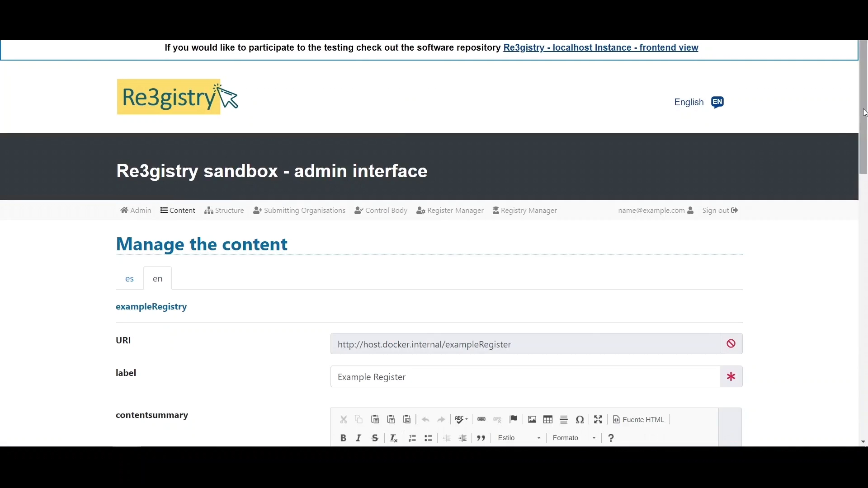
{"action": "left_click_drag", "start_coordinate": [864, 113], "coordinate": [861, 312]}
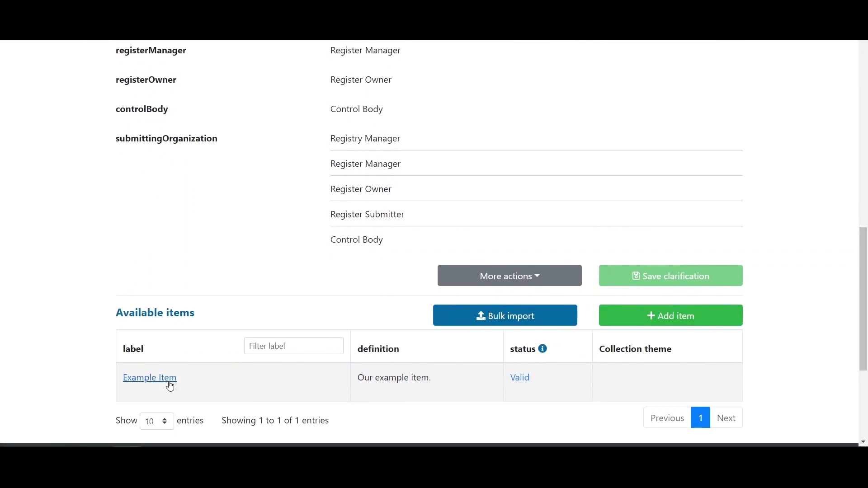
{"action": "left_click", "coordinate": [217, 395]}
- Add Reference Theme 1 as Example Item's Collection theme and save the clarification
{"action": "left_click_drag", "start_coordinate": [865, 152], "coordinate": [865, 313]}
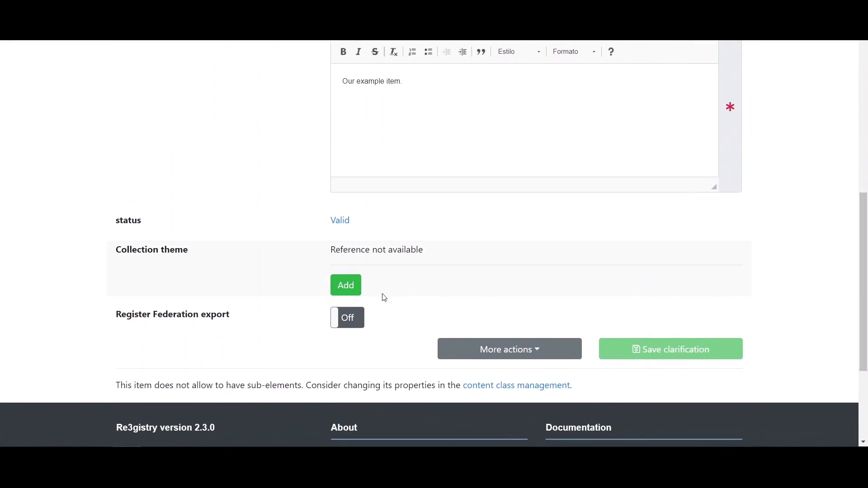
{"action": "left_click", "coordinate": [344, 287]}
{"action": "left_click", "coordinate": [449, 290]}
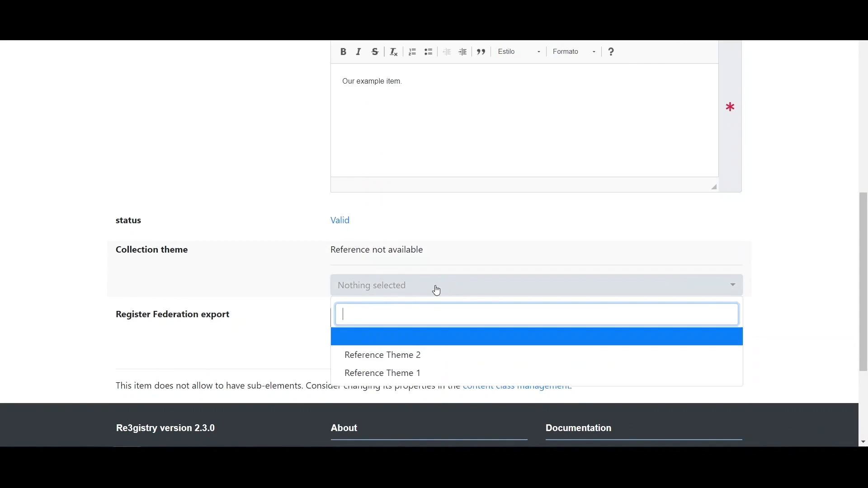
{"action": "left_click", "coordinate": [367, 375]}
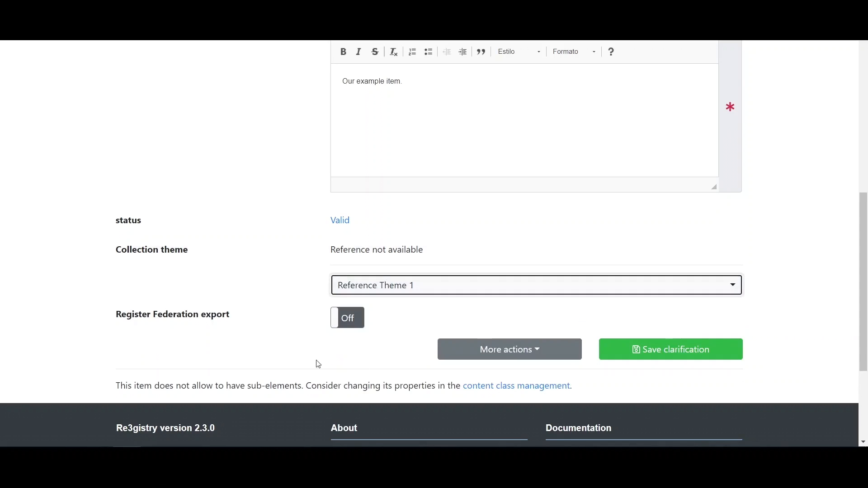
{"action": "left_click", "coordinate": [630, 352]}
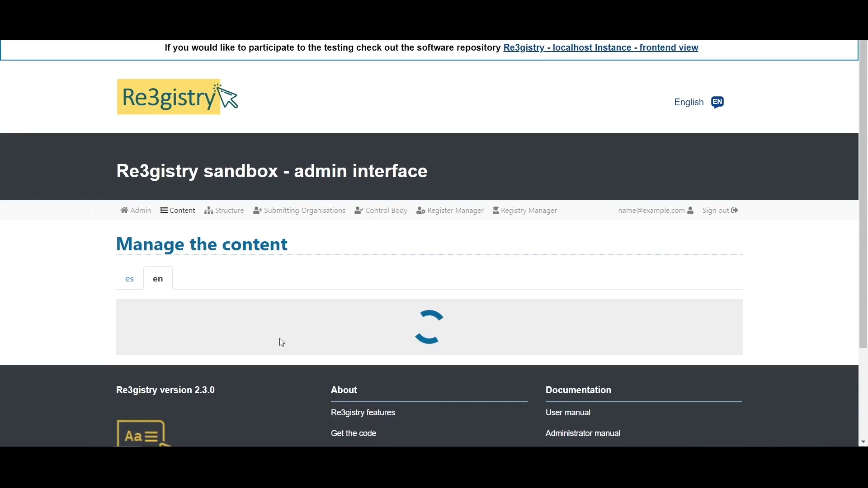
- Submit the new action on Example Register to the Control Body with the change log "Log."
{"action": "left_click_drag", "start_coordinate": [864, 160], "coordinate": [863, 199]}
{"action": "left_click", "coordinate": [271, 87]}
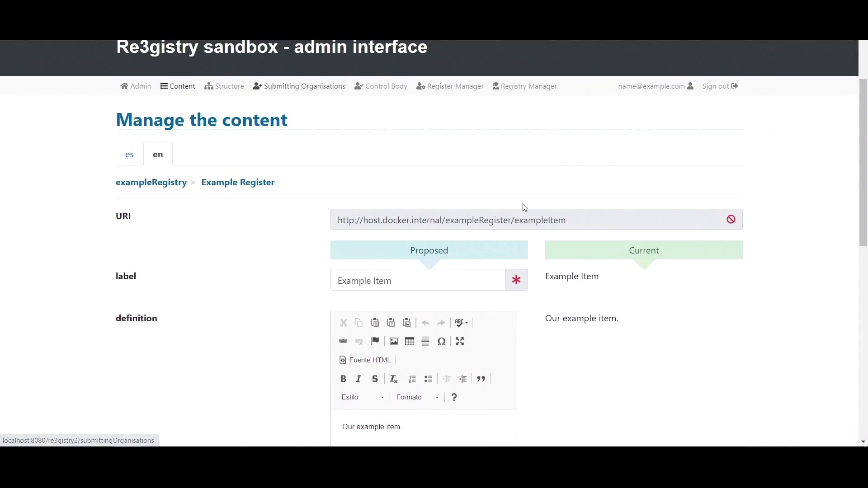
{"action": "left_click", "coordinate": [666, 330]}
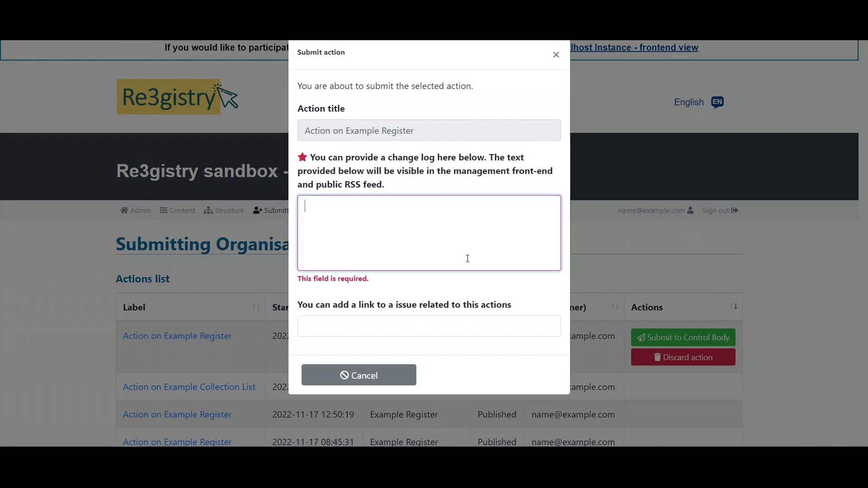
{"action": "type", "text": "Log."}
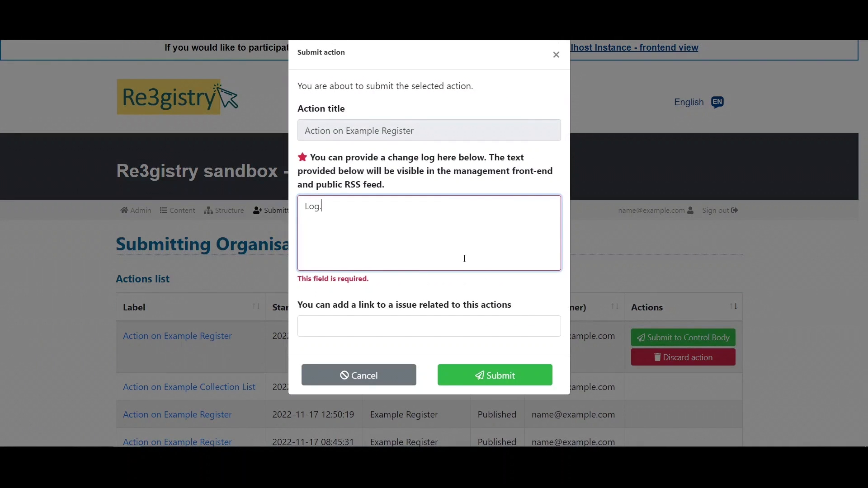
{"action": "left_click", "coordinate": [503, 379]}
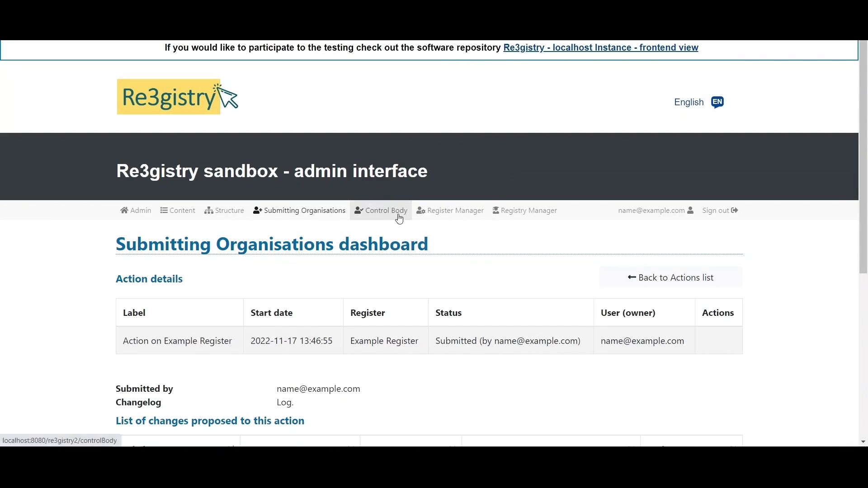
- Approve the submitted action on Example Register as the Control Body and confirm the approval
{"action": "left_click", "coordinate": [397, 215]}
{"action": "left_click", "coordinate": [700, 342]}
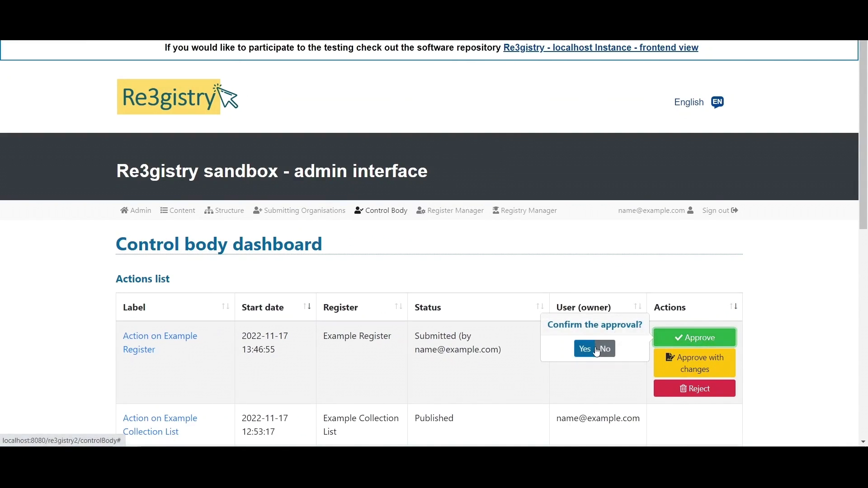
{"action": "left_click", "coordinate": [585, 349]}
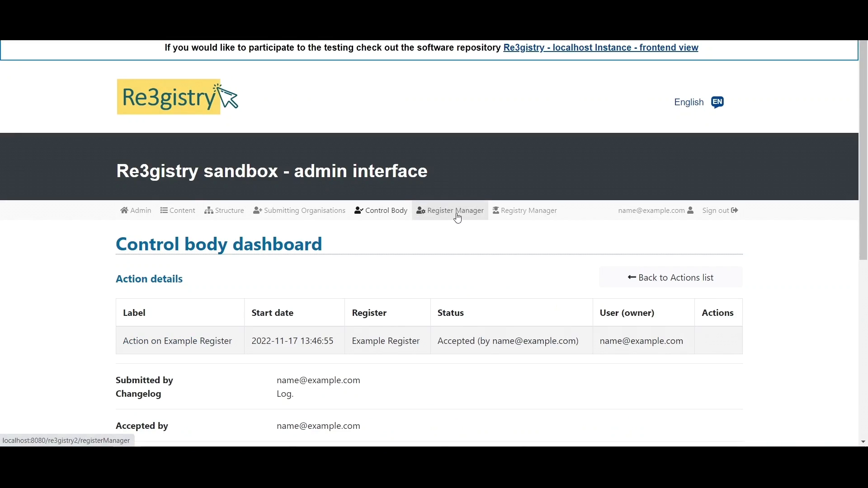
- Publish the accepted action on Example Register as the Register Manager and confirm the publication
{"action": "left_click", "coordinate": [458, 219]}
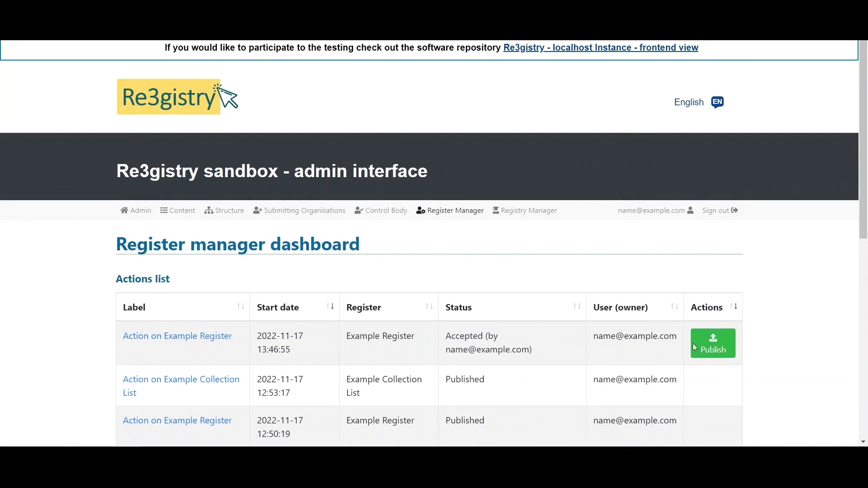
{"action": "left_click", "coordinate": [695, 347]}
{"action": "left_click", "coordinate": [615, 361]}
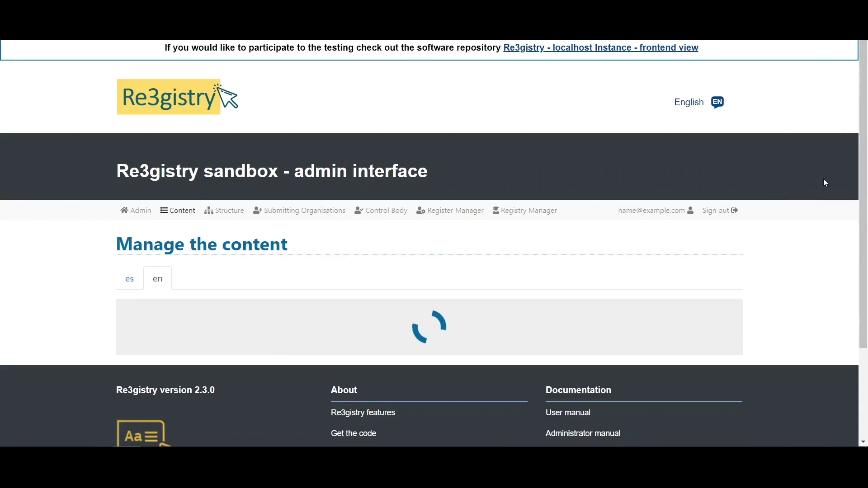
- Open Example Register from the registry's content, check Example Item's Collection theme, and follow its Reference Theme 1 link
{"action": "left_click_drag", "start_coordinate": [865, 150], "coordinate": [847, 291]}
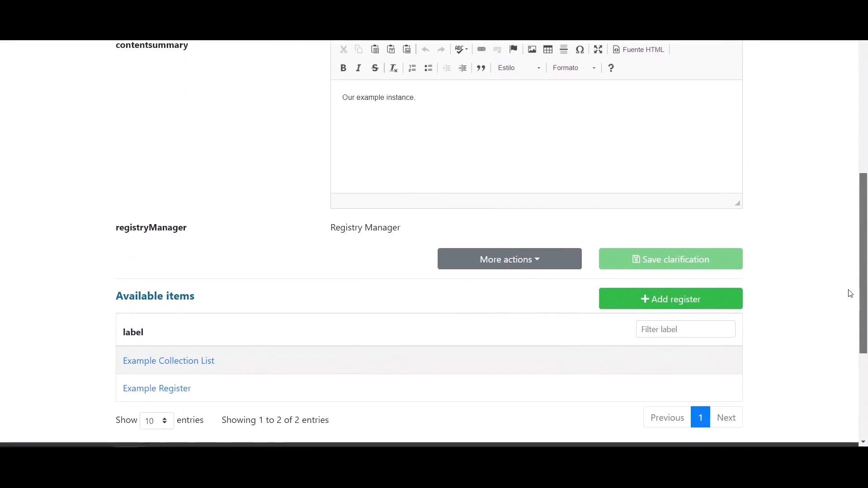
{"action": "left_click", "coordinate": [165, 388]}
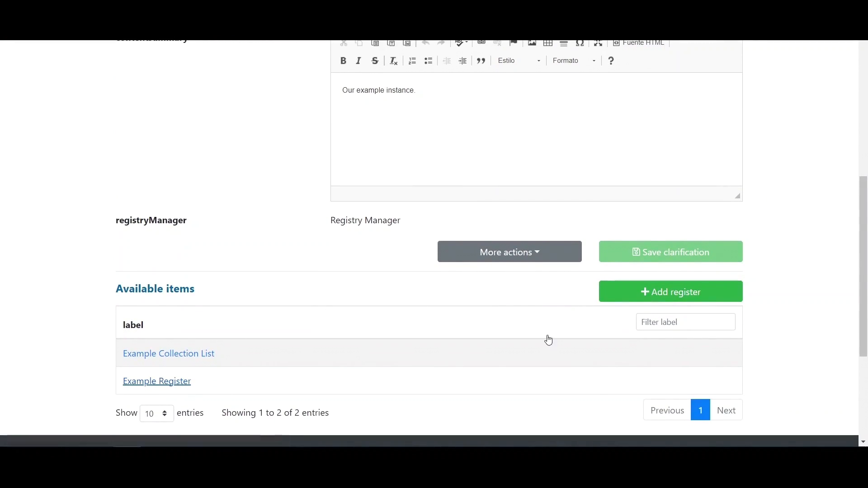
{"action": "left_click_drag", "start_coordinate": [864, 135], "coordinate": [865, 336]}
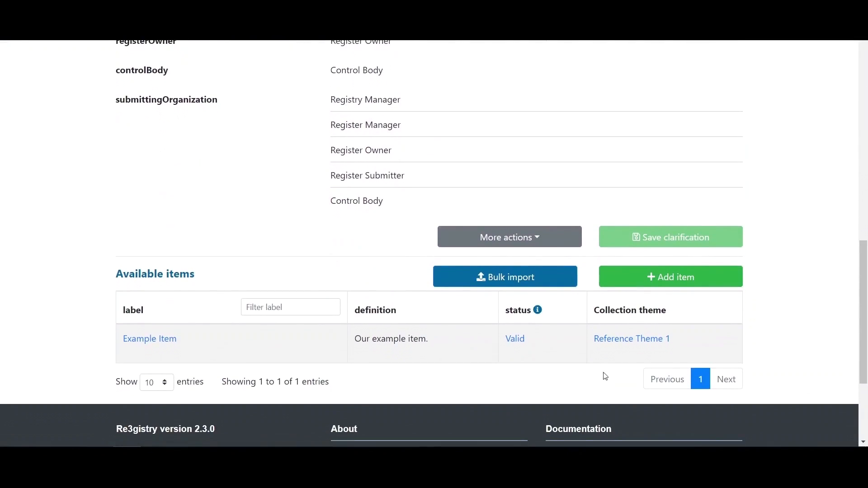
{"action": "left_click", "coordinate": [638, 340]}
{"action": "left_click_drag", "start_coordinate": [865, 171], "coordinate": [866, 294]}
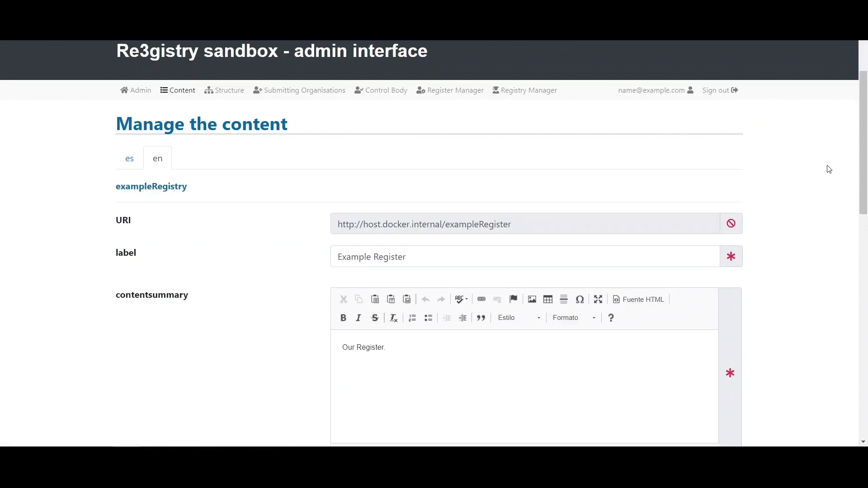
- Open Example Item from the available items of Example Register and look through its details
{"action": "left_click_drag", "start_coordinate": [865, 134], "coordinate": [865, 312]}
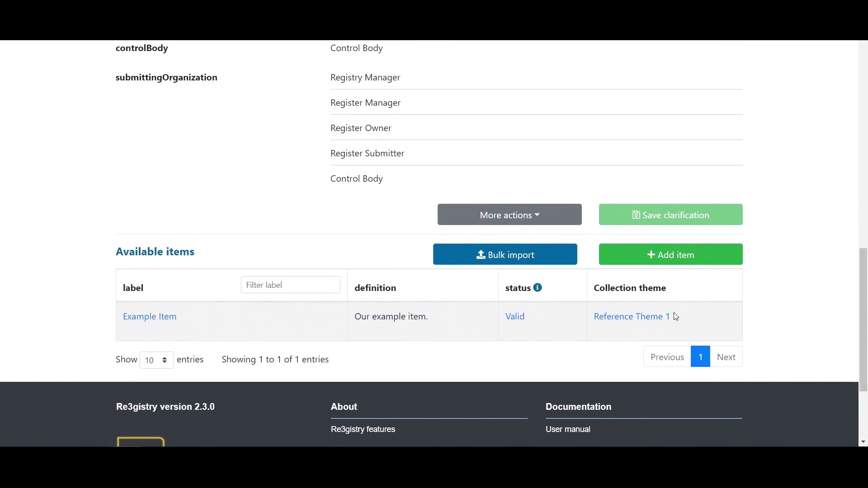
{"action": "left_click", "coordinate": [150, 318]}
{"action": "left_click_drag", "start_coordinate": [863, 141], "coordinate": [863, 295]}
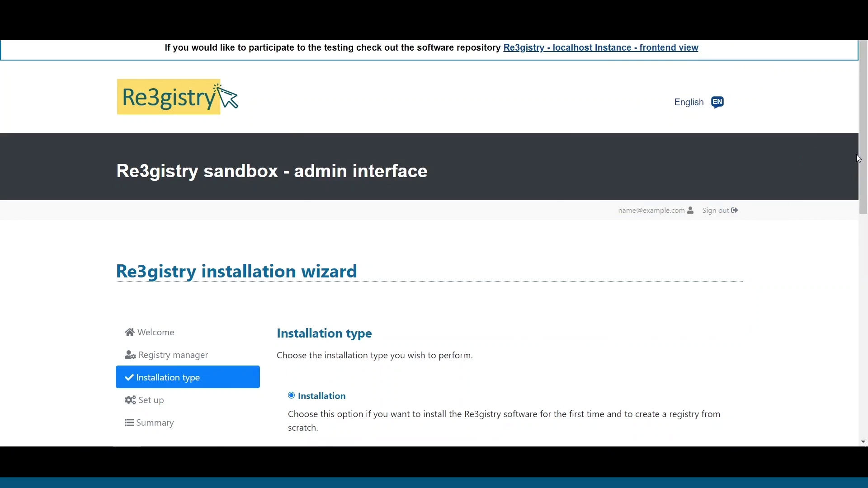
- Choose the Simplified workflow for a new Installation in the installation wizard, then save and continue
{"action": "left_click_drag", "start_coordinate": [861, 151], "coordinate": [861, 298]}
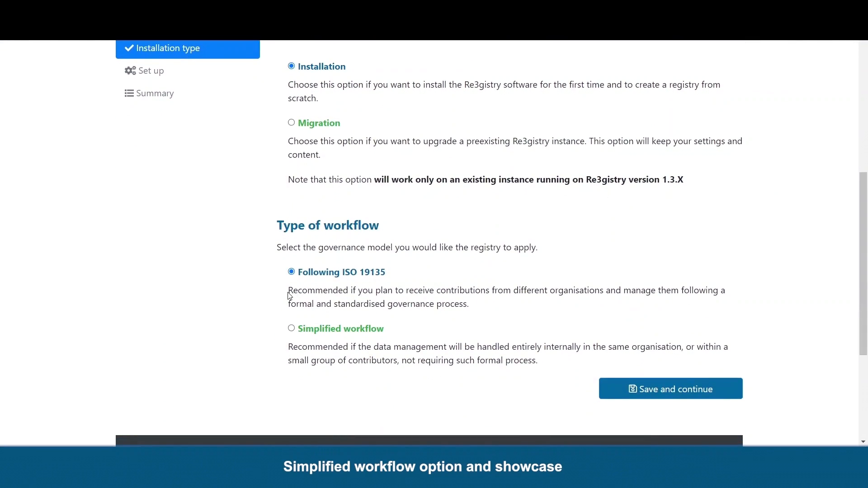
{"action": "left_click_drag", "start_coordinate": [290, 297], "coordinate": [471, 305]}
{"action": "left_click", "coordinate": [297, 326]}
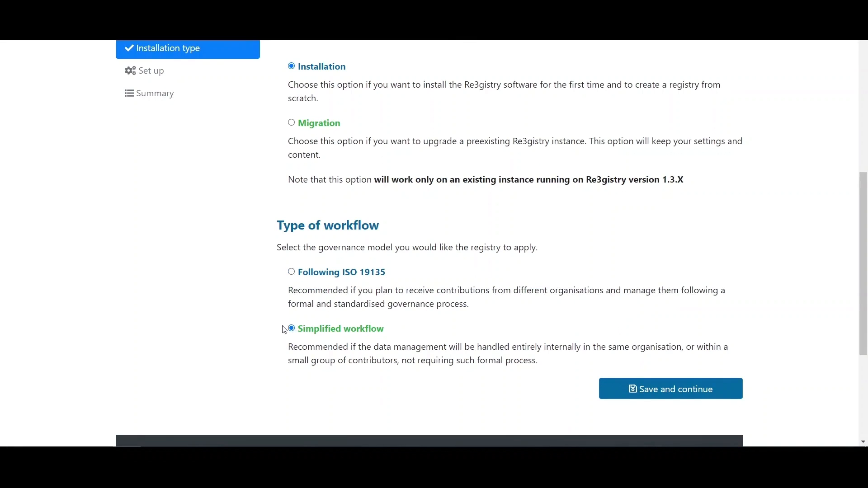
{"action": "left_click_drag", "start_coordinate": [287, 349], "coordinate": [674, 348]}
{"action": "left_click_drag", "start_coordinate": [741, 354], "coordinate": [702, 366]}
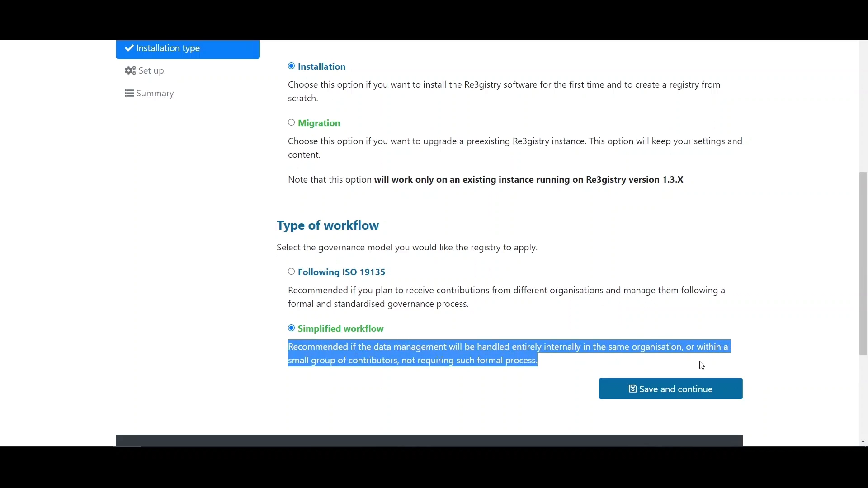
{"action": "left_click", "coordinate": [543, 368]}
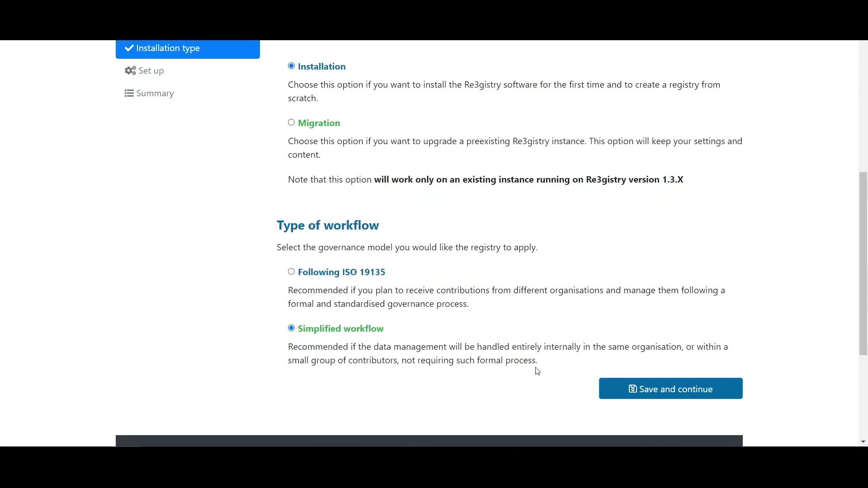
{"action": "left_click", "coordinate": [665, 392]}
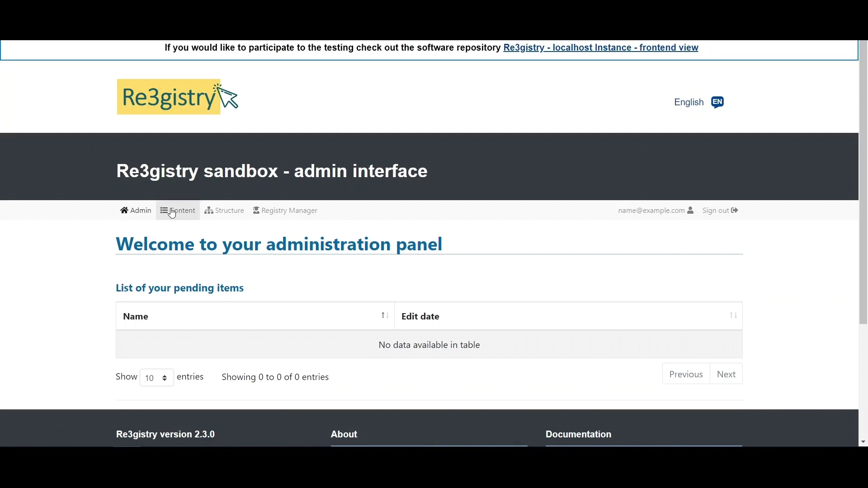
- Open Example Register from the registry's content and go to its available items
{"action": "left_click", "coordinate": [176, 217]}
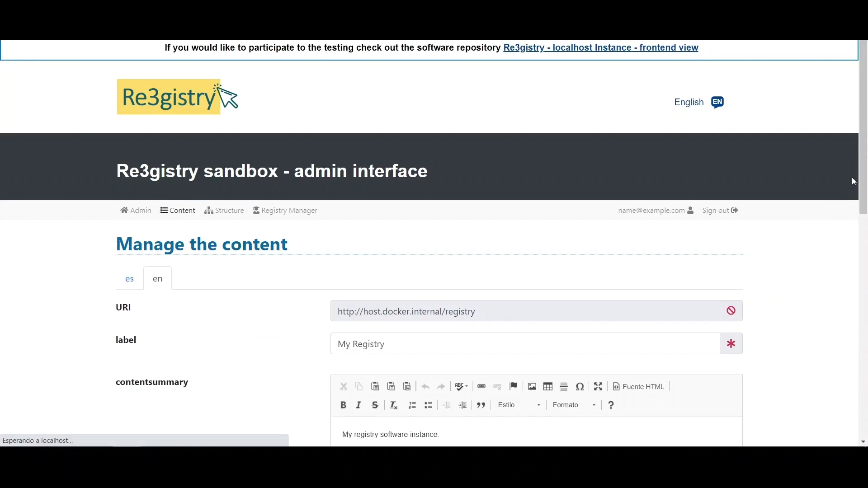
{"action": "scroll", "coordinate": [864, 174], "scroll_direction": "down", "scroll_amount": 1}
{"action": "scroll", "coordinate": [865, 175], "scroll_direction": "down", "scroll_amount": 7}
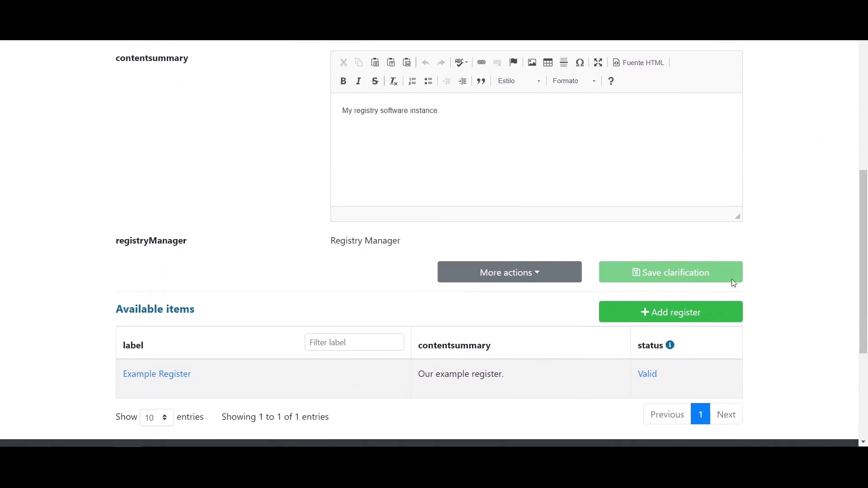
{"action": "left_click", "coordinate": [151, 377]}
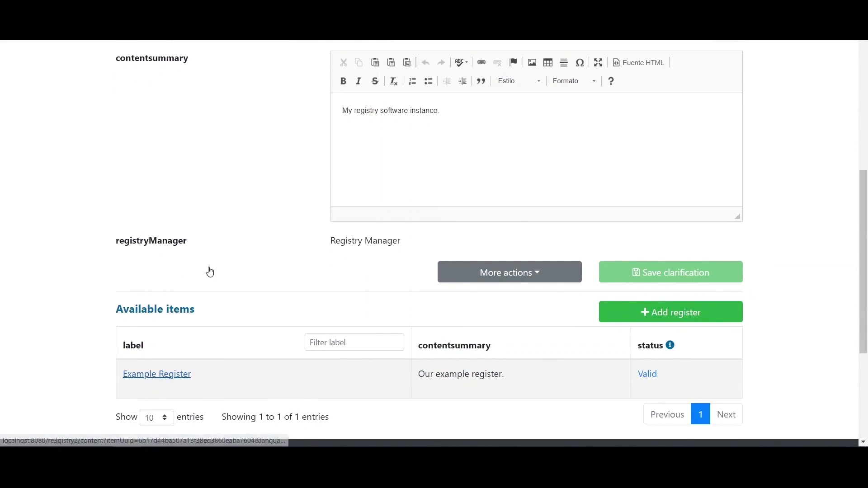
{"action": "left_click_drag", "start_coordinate": [853, 161], "coordinate": [858, 327]}
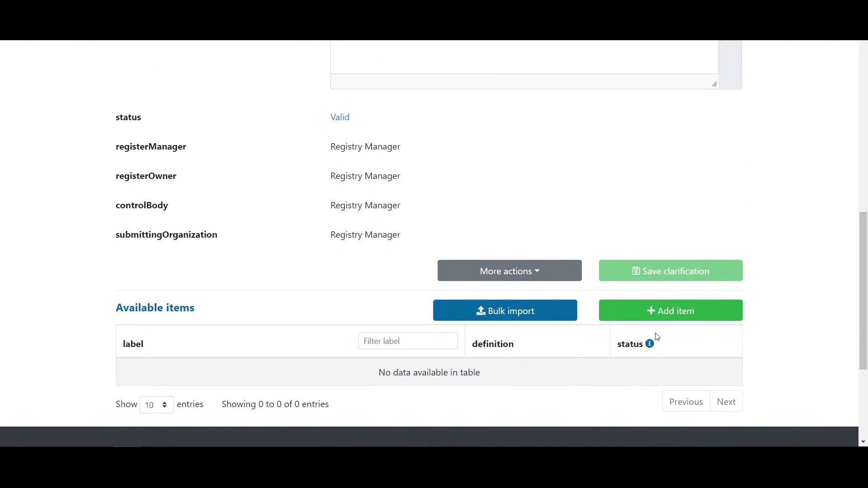
- Add an item with URI "simplifiedworkflowitem" and label "Item created with simplified workflow" to Example Register, and check the register's proposed items
{"action": "left_click", "coordinate": [722, 312]}
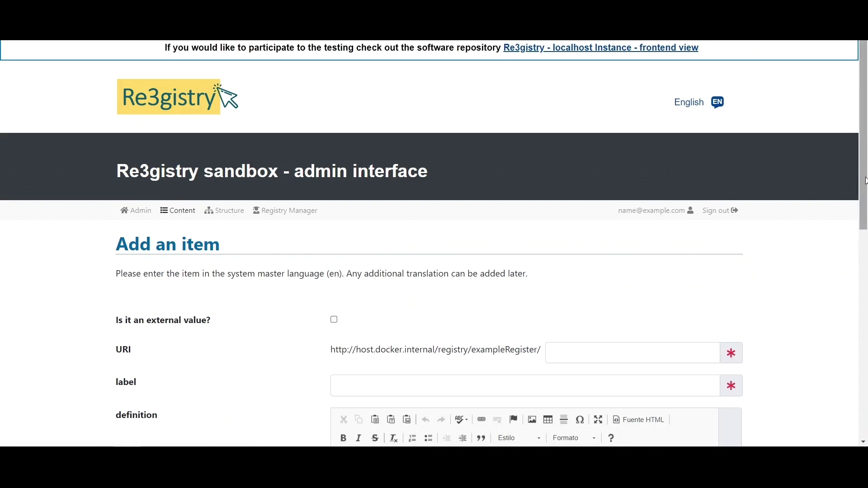
{"action": "scroll", "coordinate": [865, 181], "scroll_direction": "down", "scroll_amount": 4}
{"action": "left_click", "coordinate": [597, 155]}
{"action": "type", "text": "simplifiedworkflowitem"}
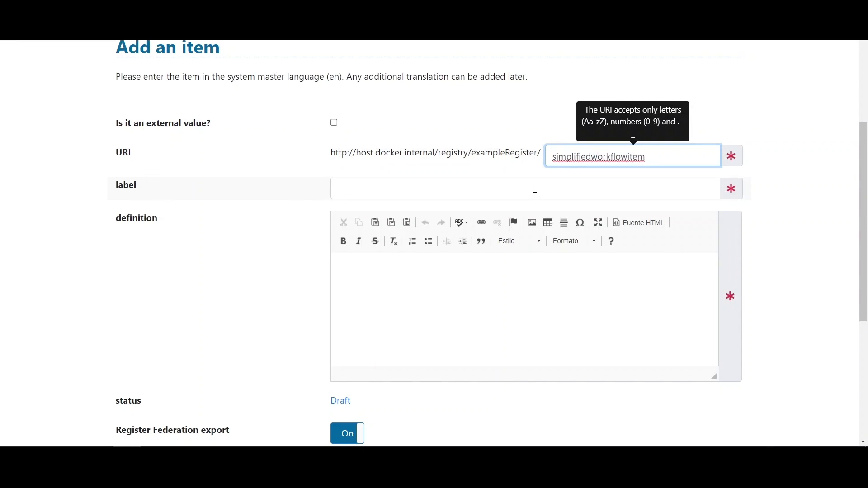
{"action": "left_click", "coordinate": [535, 189]}
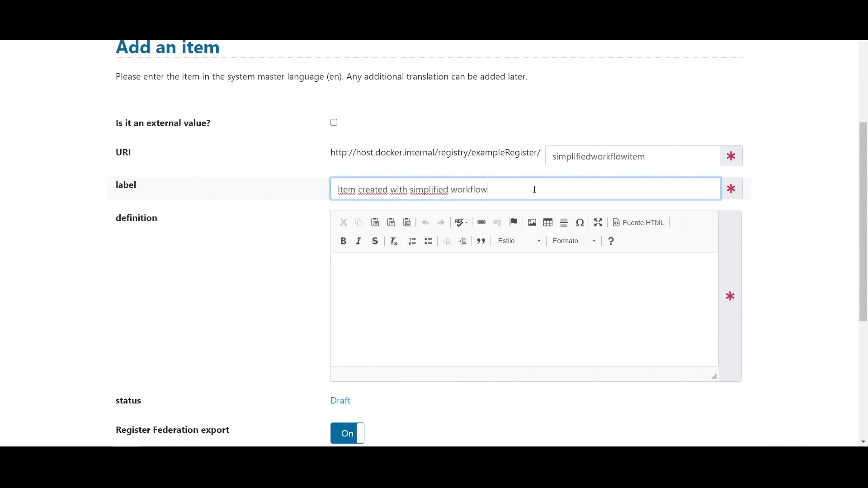
{"action": "scroll", "coordinate": [272, 242], "scroll_direction": "down", "scroll_amount": 3}
{"action": "left_click", "coordinate": [670, 361]}
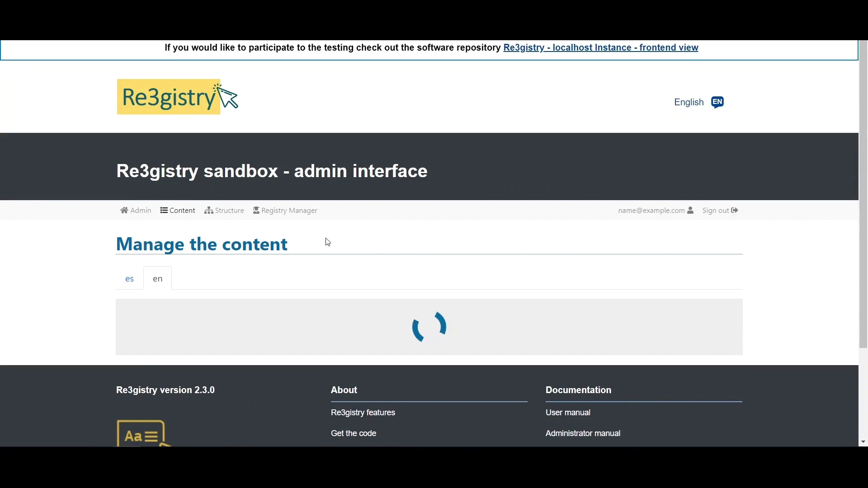
{"action": "scroll", "coordinate": [323, 248], "scroll_direction": "down", "scroll_amount": 10}
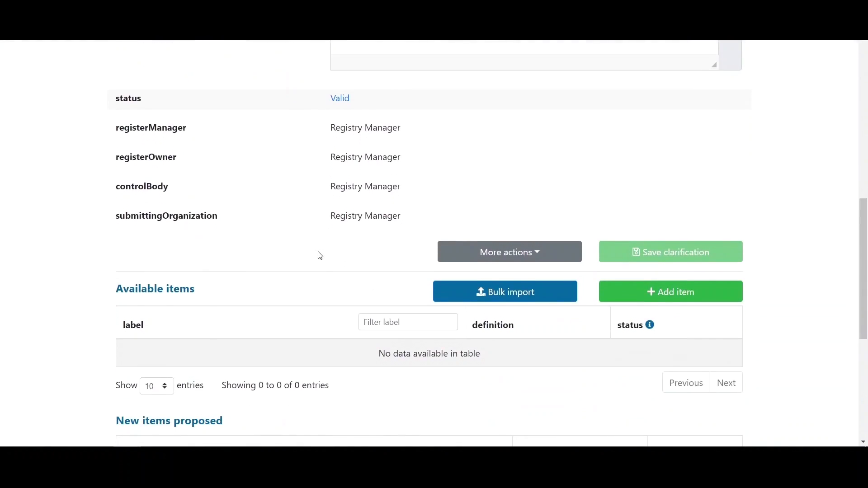
{"action": "scroll", "coordinate": [320, 256], "scroll_direction": "down", "scroll_amount": 3}
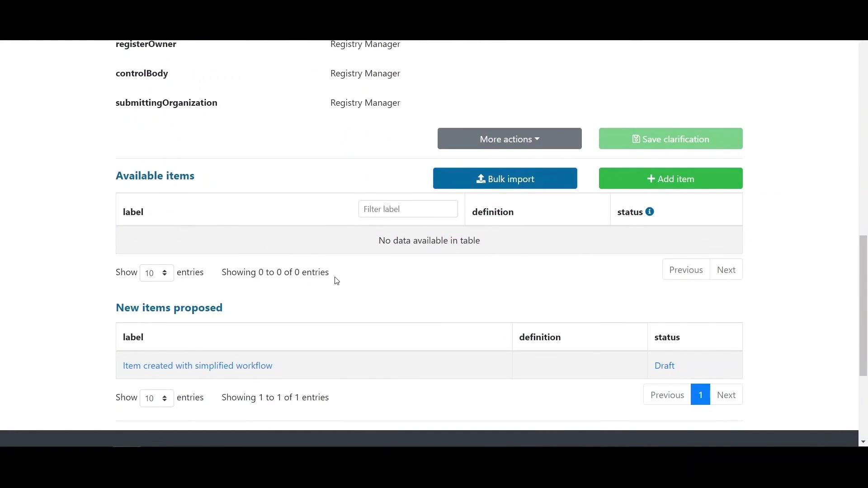
- Submit the draft action on Example Register as the Registry Manager with the change log "Log."
{"action": "scroll", "coordinate": [297, 258], "scroll_direction": "up", "scroll_amount": 12}
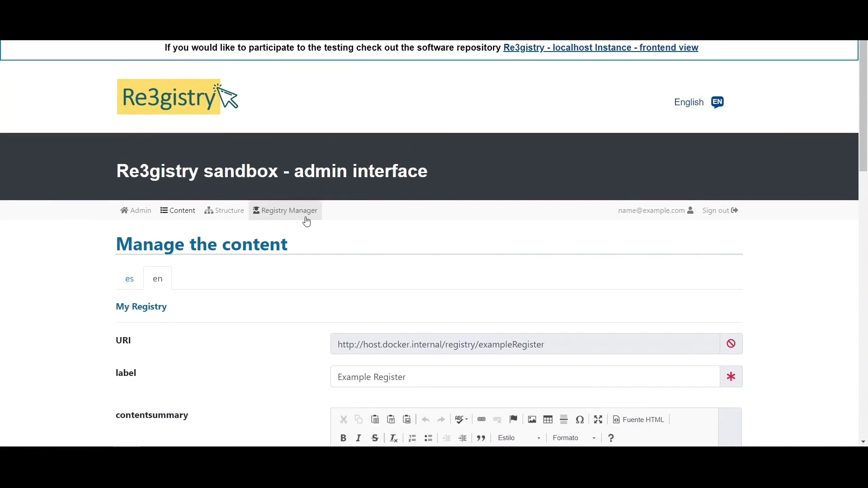
{"action": "scroll", "coordinate": [394, 307], "scroll_direction": "down", "scroll_amount": 3}
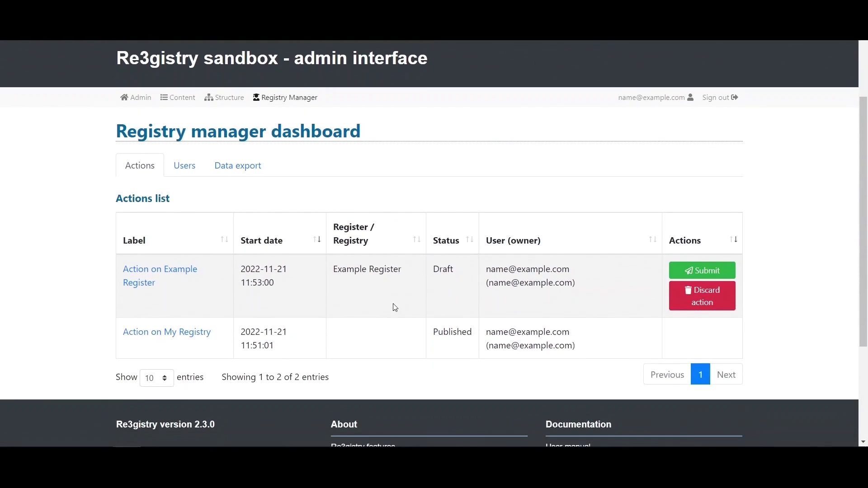
{"action": "left_click", "coordinate": [712, 276]}
{"action": "left_click", "coordinate": [436, 255]}
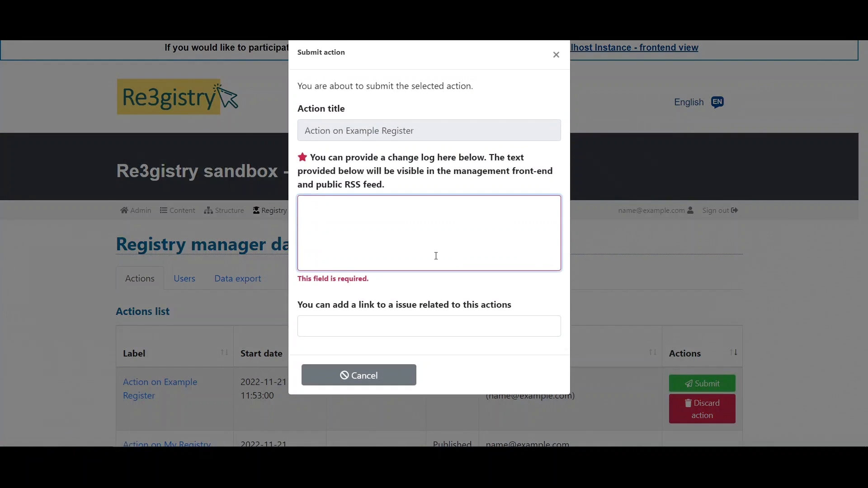
{"action": "type", "text": "Log."}
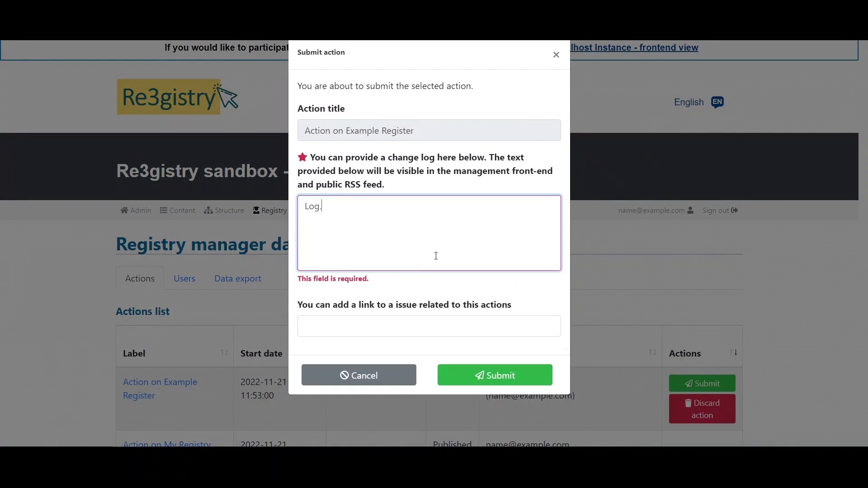
{"action": "left_click", "coordinate": [507, 376]}
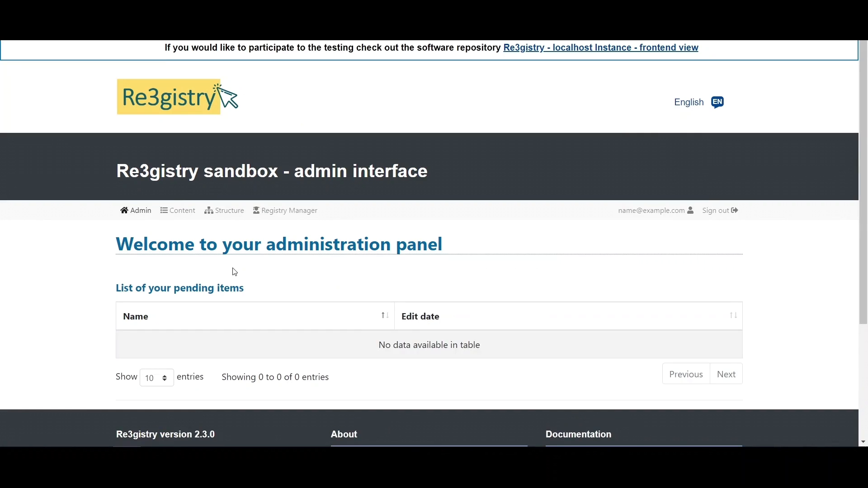
- Reopen Example Register from the registry's content and check the status of the item created with the simplified workflow
{"action": "left_click", "coordinate": [172, 212]}
{"action": "scroll", "coordinate": [93, 294], "scroll_direction": "down", "scroll_amount": 7}
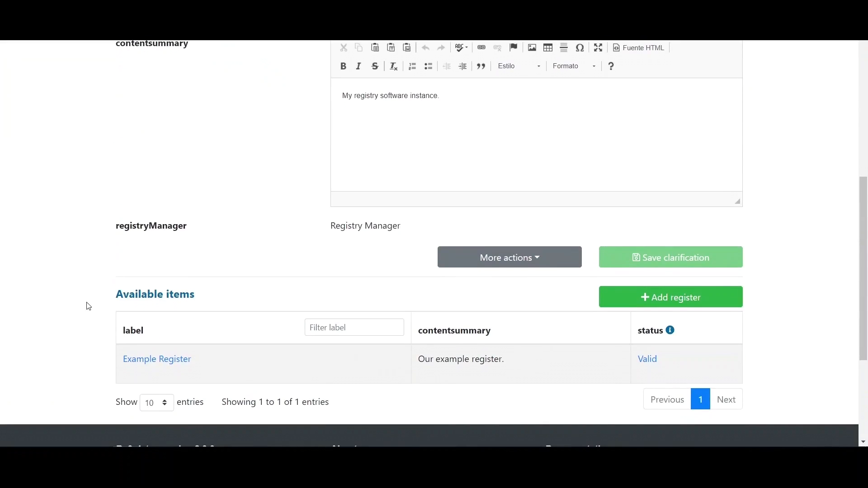
{"action": "left_click", "coordinate": [141, 364]}
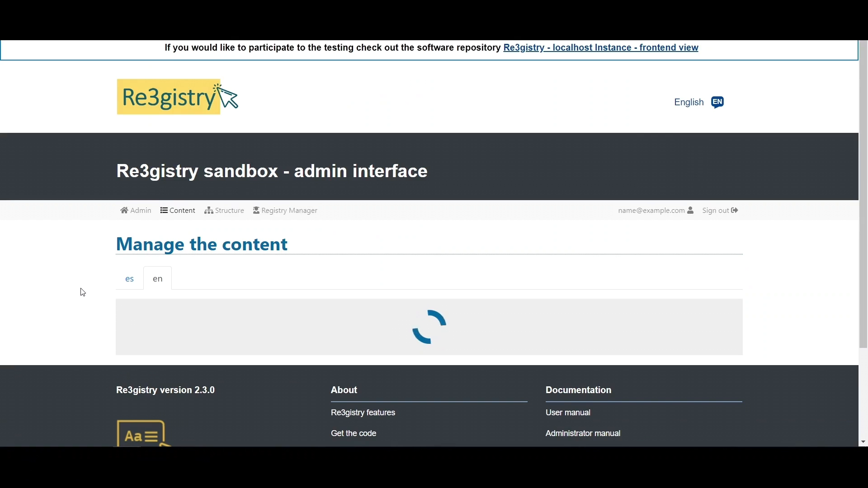
{"action": "scroll", "coordinate": [81, 292], "scroll_direction": "down", "scroll_amount": 7}
{"action": "scroll", "coordinate": [81, 291], "scroll_direction": "down", "scroll_amount": 3}
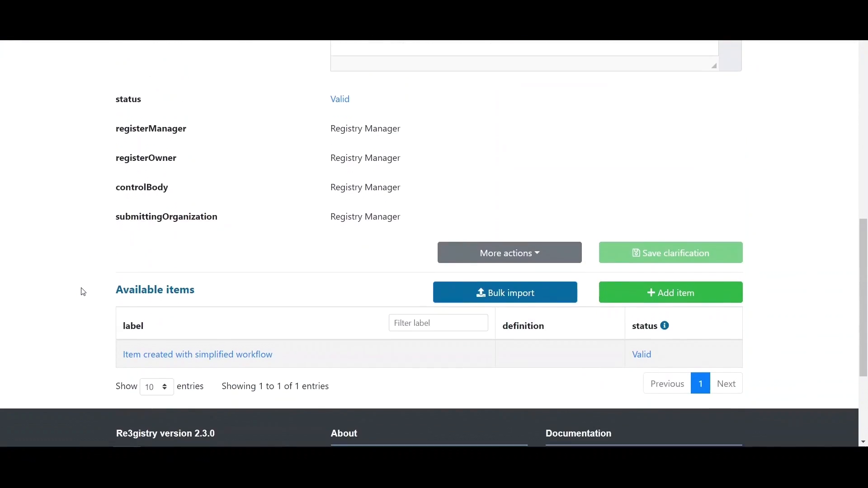
{"action": "left_click_drag", "start_coordinate": [614, 359], "coordinate": [694, 355]}
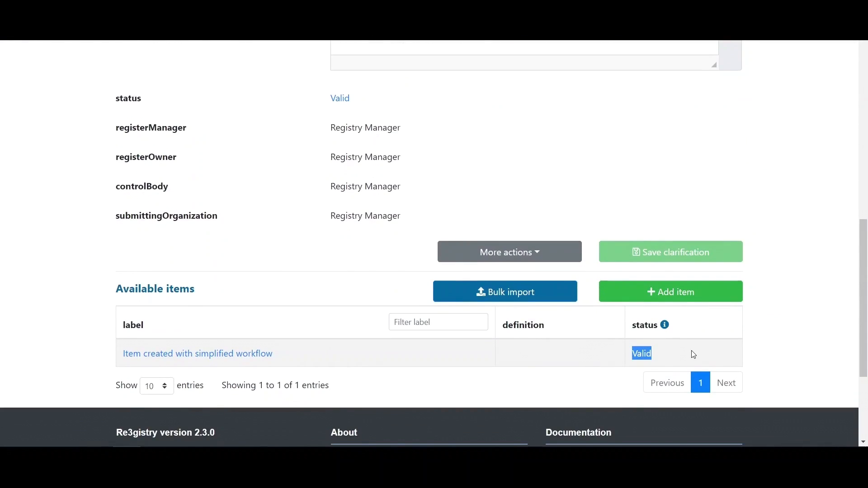
{"action": "left_click", "coordinate": [619, 360]}
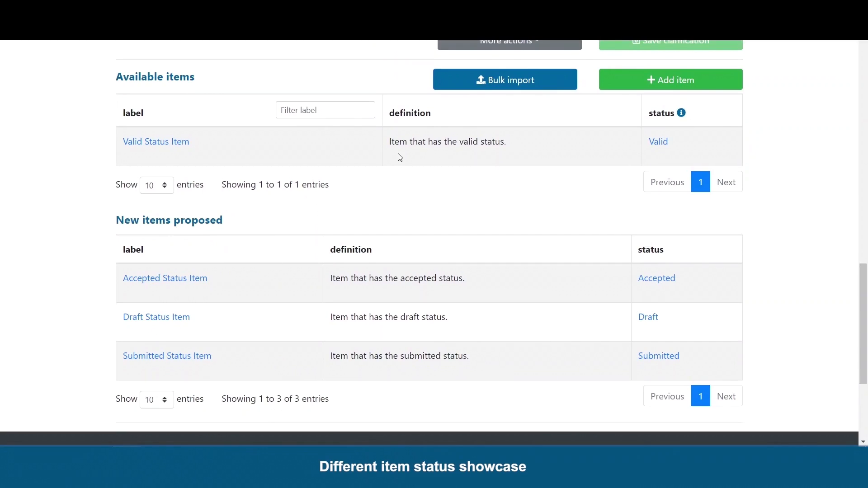
- Review the definitions of the Valid, Accepted, Draft and Submitted Status Items in the register's item lists
{"action": "left_click_drag", "start_coordinate": [391, 143], "coordinate": [517, 168]}
{"action": "left_click", "coordinate": [474, 196]}
{"action": "left_click_drag", "start_coordinate": [332, 280], "coordinate": [479, 287]}
{"action": "left_click", "coordinate": [446, 298]}
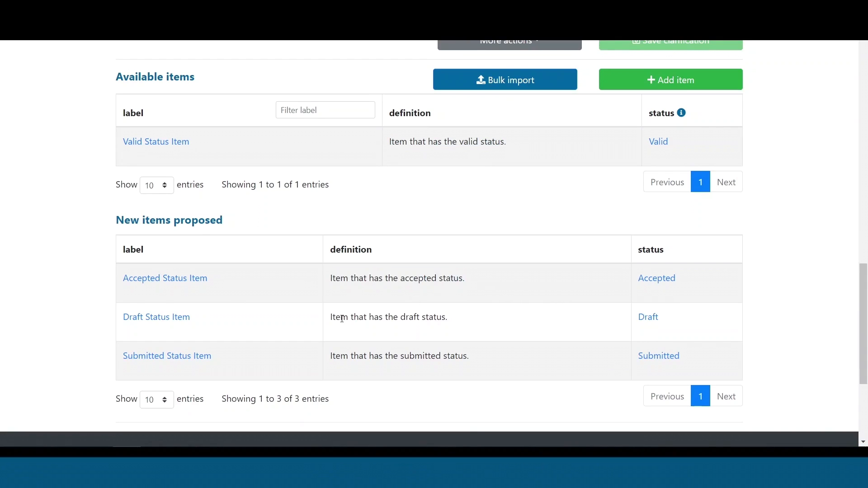
{"action": "left_click_drag", "start_coordinate": [330, 317], "coordinate": [454, 327]}
{"action": "left_click", "coordinate": [440, 339]}
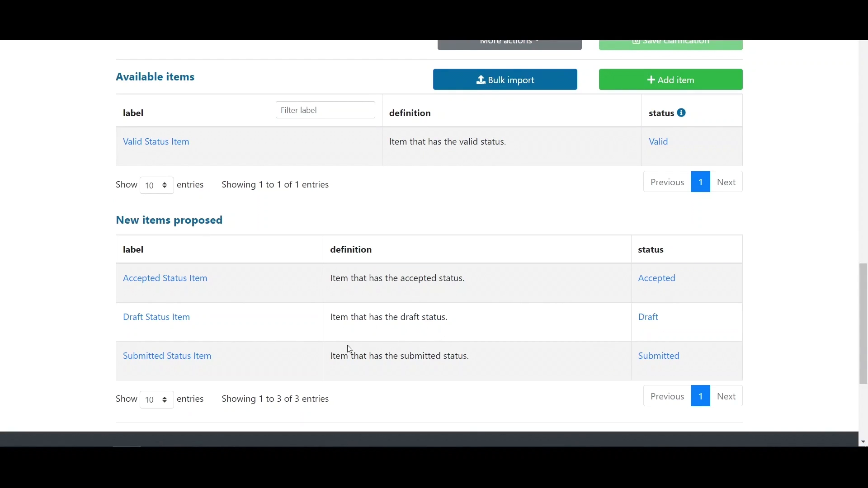
{"action": "left_click_drag", "start_coordinate": [332, 358], "coordinate": [462, 367]}
{"action": "left_click", "coordinate": [495, 367]}
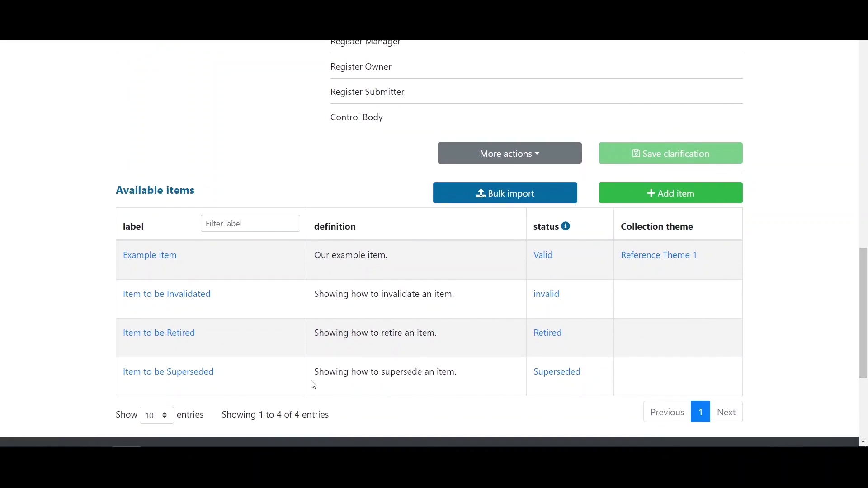
- Examine the definition and status of Item to be Superseded in the available items
{"action": "left_click_drag", "start_coordinate": [314, 375], "coordinate": [455, 371]}
{"action": "left_click", "coordinate": [520, 383]}
{"action": "left_click_drag", "start_coordinate": [531, 378], "coordinate": [587, 372]}
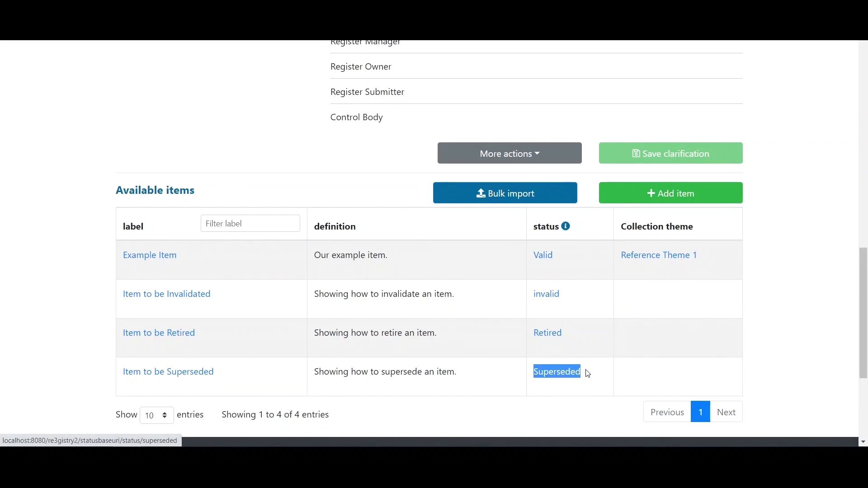
{"action": "left_click", "coordinate": [579, 397]}
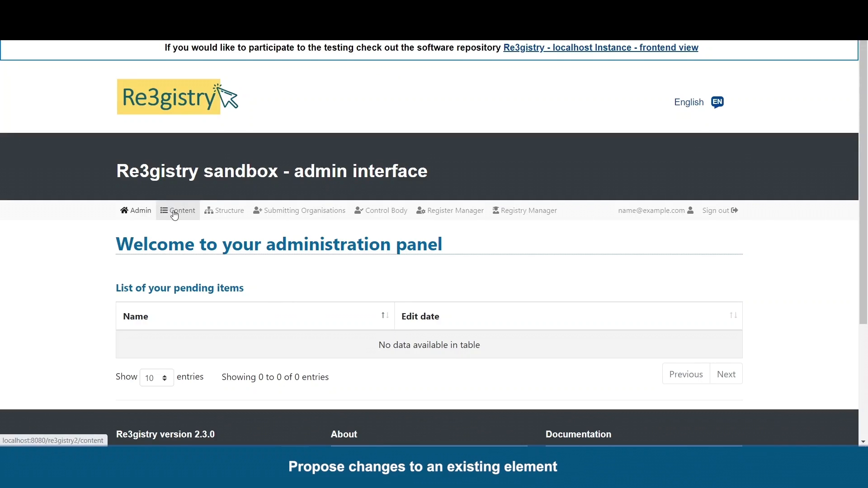
- Open Example Register from the registry's content and open its item "Item that is going to be changed"
{"action": "left_click", "coordinate": [174, 211]}
{"action": "scroll", "coordinate": [591, 285], "scroll_direction": "down", "scroll_amount": 6}
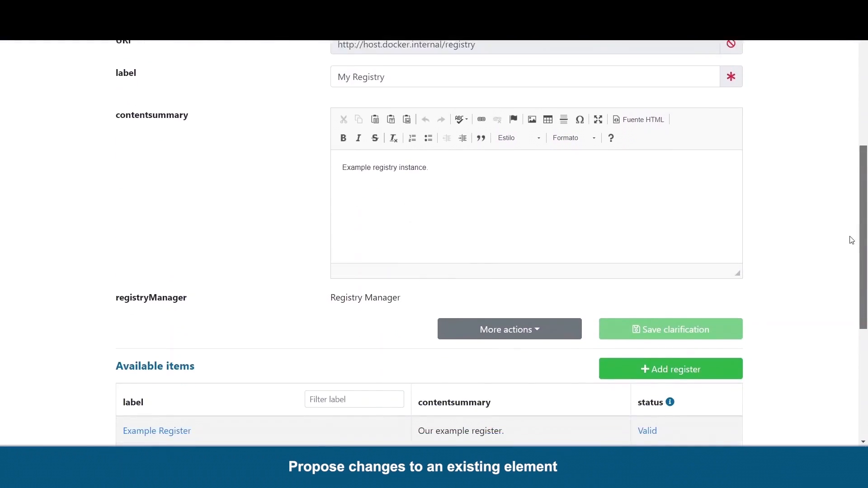
{"action": "left_click", "coordinate": [170, 370]}
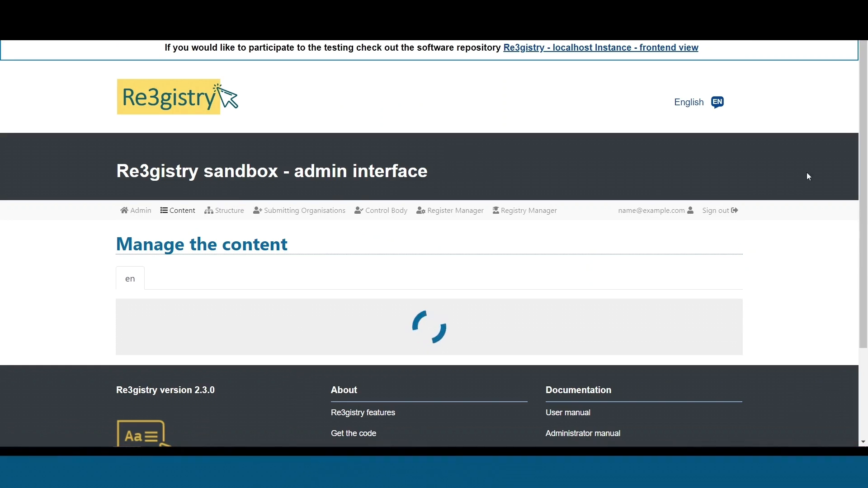
{"action": "left_click_drag", "start_coordinate": [865, 125], "coordinate": [410, 309]}
{"action": "left_click", "coordinate": [176, 389]}
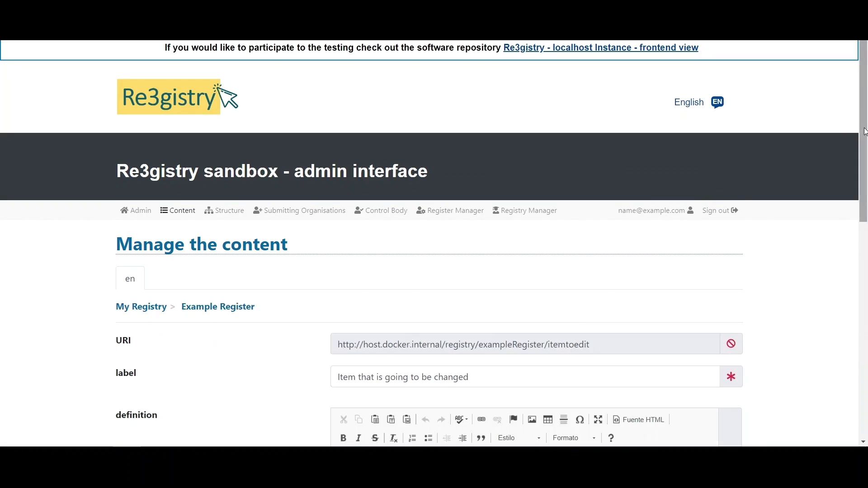
- Append "Lets add new content to the item." to the item's definition and save the clarification
{"action": "left_click_drag", "start_coordinate": [855, 135], "coordinate": [762, 235]}
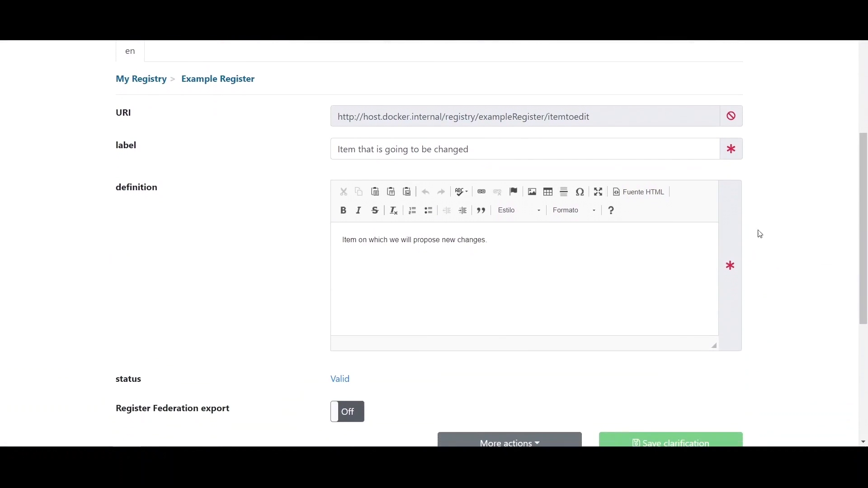
{"action": "left_click", "coordinate": [565, 243]}
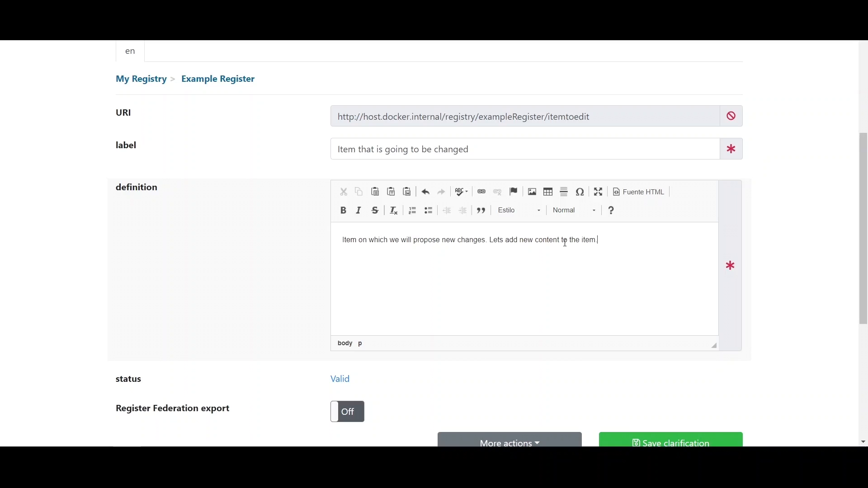
{"action": "scroll", "coordinate": [814, 293], "scroll_direction": "down", "scroll_amount": 1}
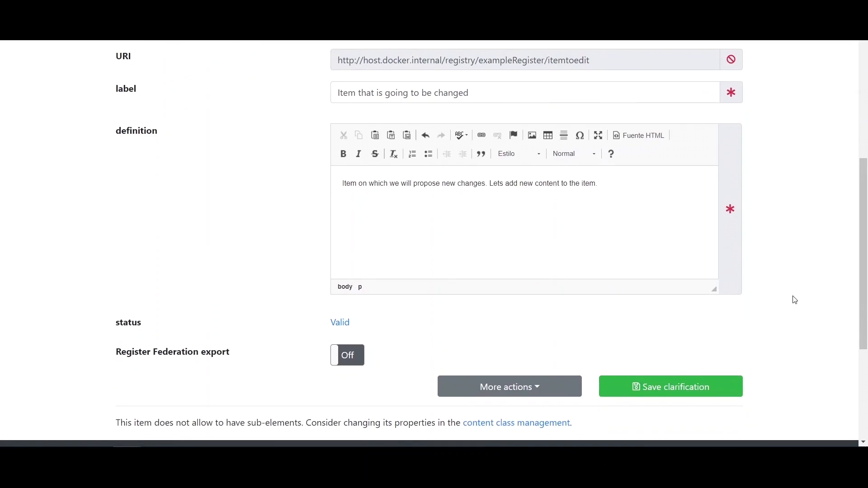
{"action": "left_click", "coordinate": [716, 382]}
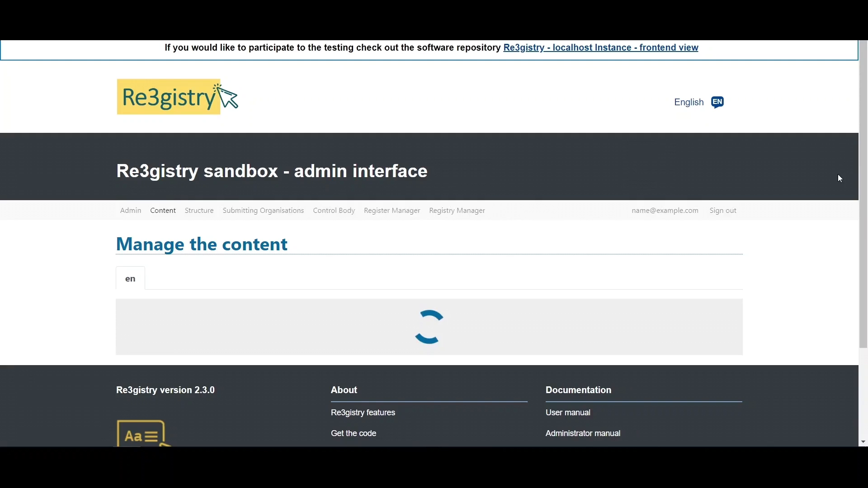
{"action": "left_click_drag", "start_coordinate": [862, 137], "coordinate": [860, 237]}
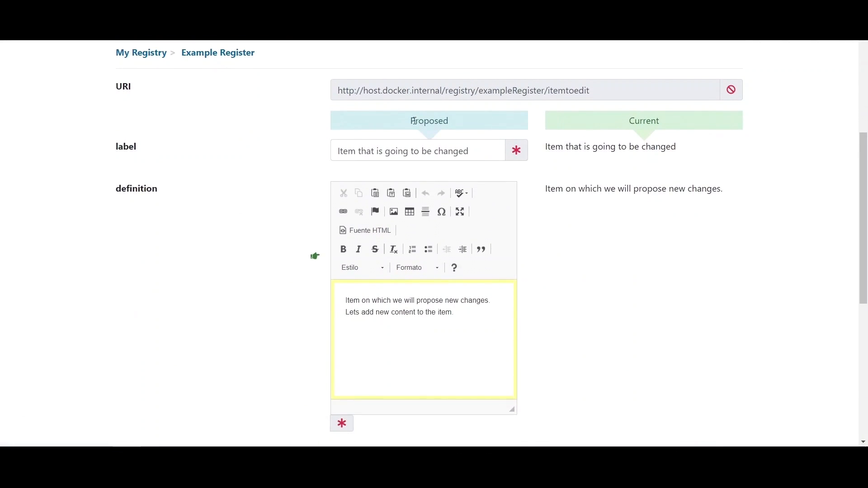
{"action": "left_click", "coordinate": [461, 121]}
- Submit the draft action on Example Register to the Control Body with the change log "Log."
{"action": "scroll", "coordinate": [604, 187], "scroll_direction": "up", "scroll_amount": 4}
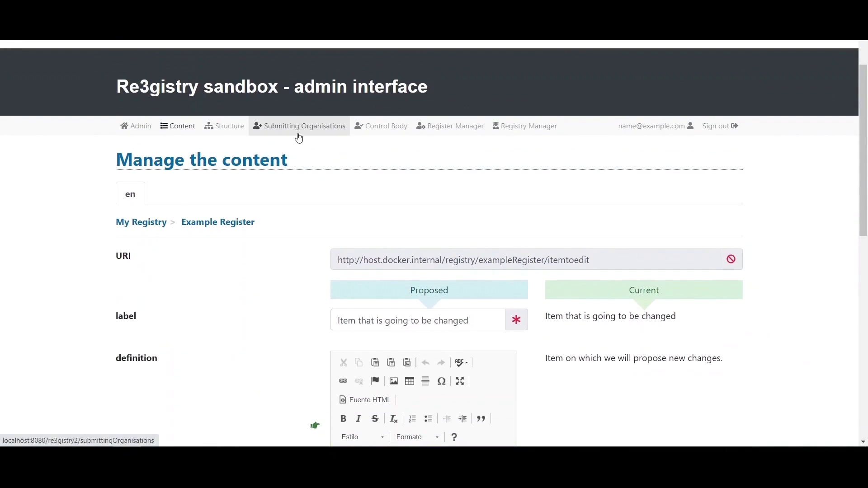
{"action": "left_click", "coordinate": [298, 135]}
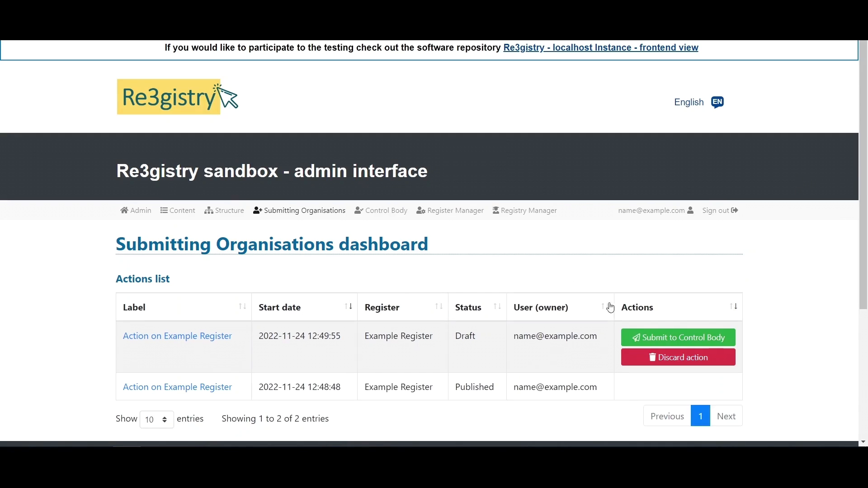
{"action": "left_click", "coordinate": [682, 338]}
{"action": "left_click", "coordinate": [431, 227]}
{"action": "type", "text": "Log."}
{"action": "left_click", "coordinate": [502, 382]}
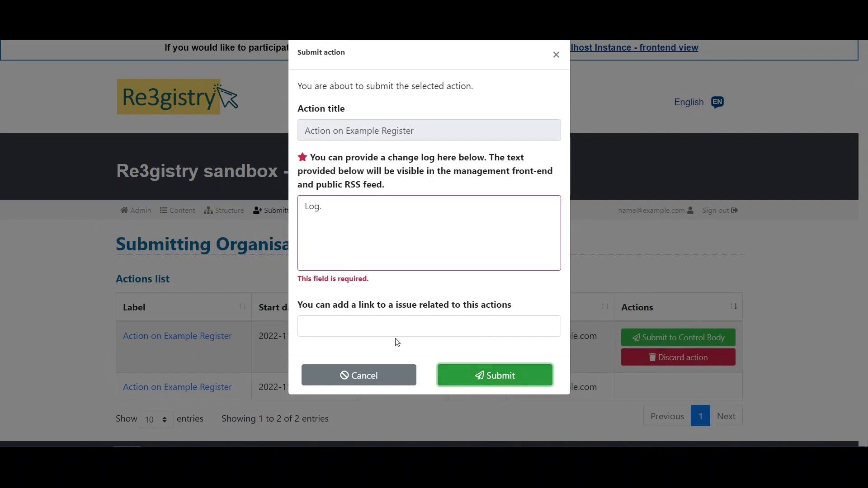
- Approve the submitted action on Example Register in the Control Body dashboard
{"action": "left_click", "coordinate": [389, 211]}
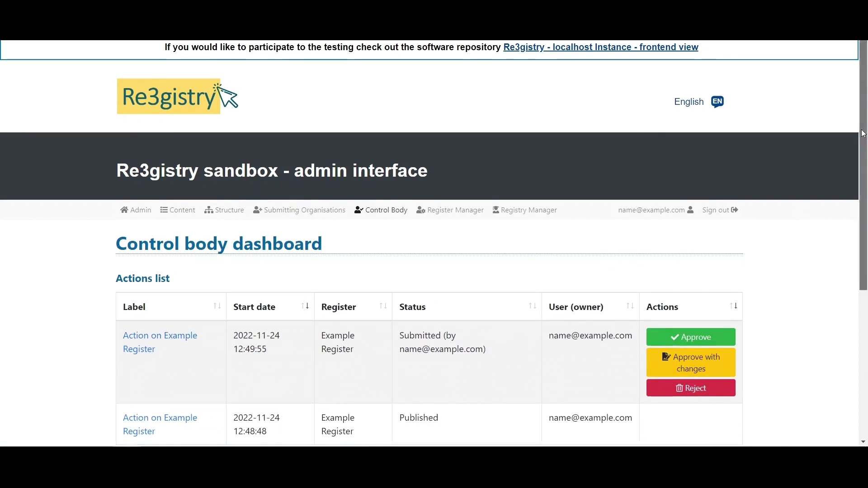
{"action": "scroll", "coordinate": [838, 184], "scroll_direction": "down", "scroll_amount": 2}
{"action": "left_click", "coordinate": [692, 248]}
{"action": "left_click", "coordinate": [576, 266]}
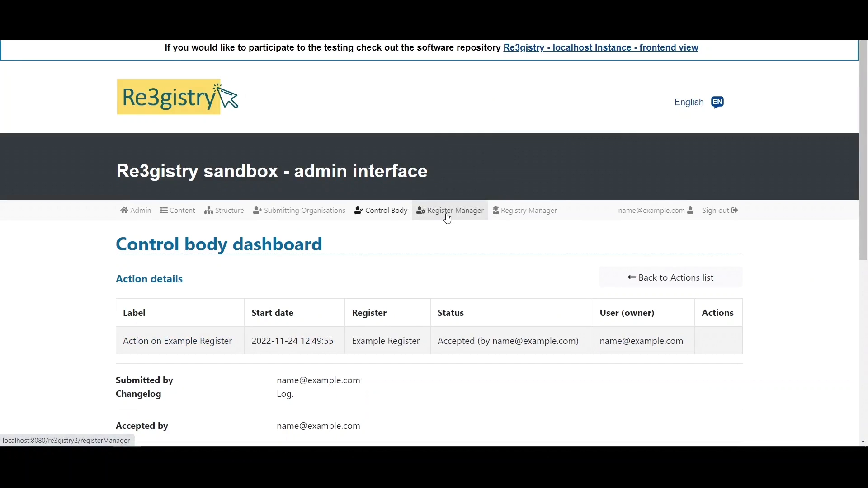
- Publish the accepted action on Example Register in the Register Manager dashboard
{"action": "left_click", "coordinate": [446, 215]}
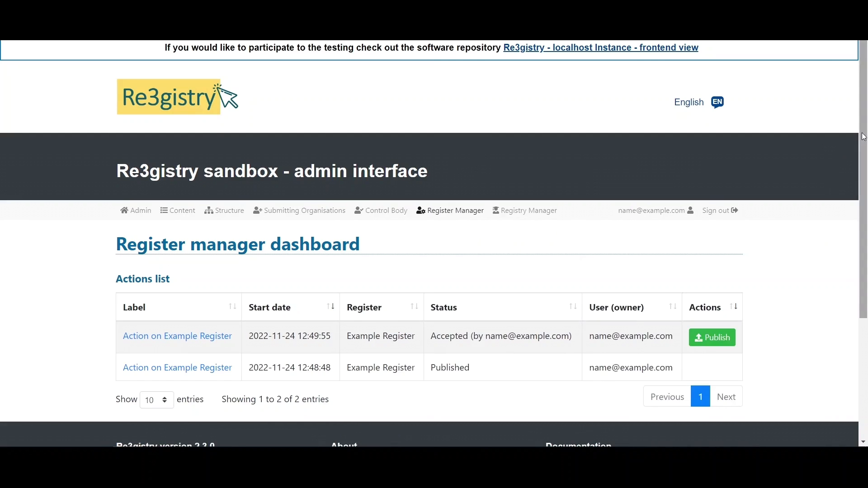
{"action": "scroll", "coordinate": [806, 236], "scroll_direction": "down", "scroll_amount": 1}
{"action": "left_click", "coordinate": [712, 297]}
{"action": "left_click", "coordinate": [611, 306]}
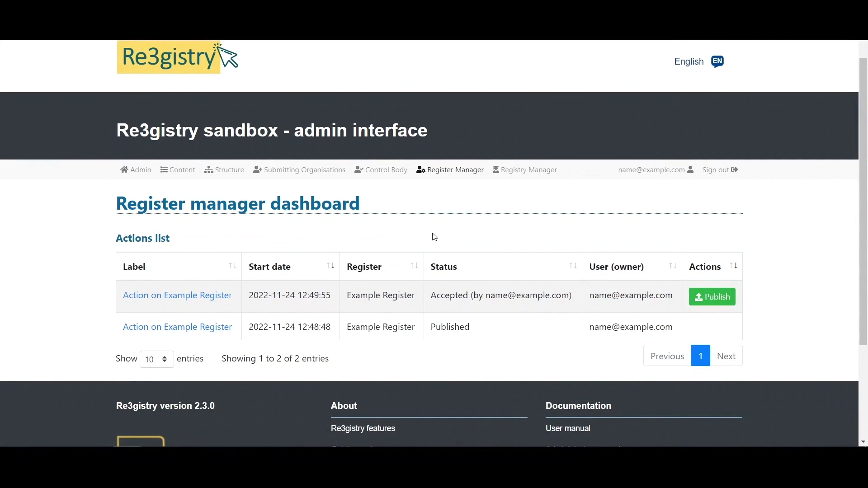
{"action": "scroll", "coordinate": [831, 190], "scroll_direction": "down", "scroll_amount": 2}
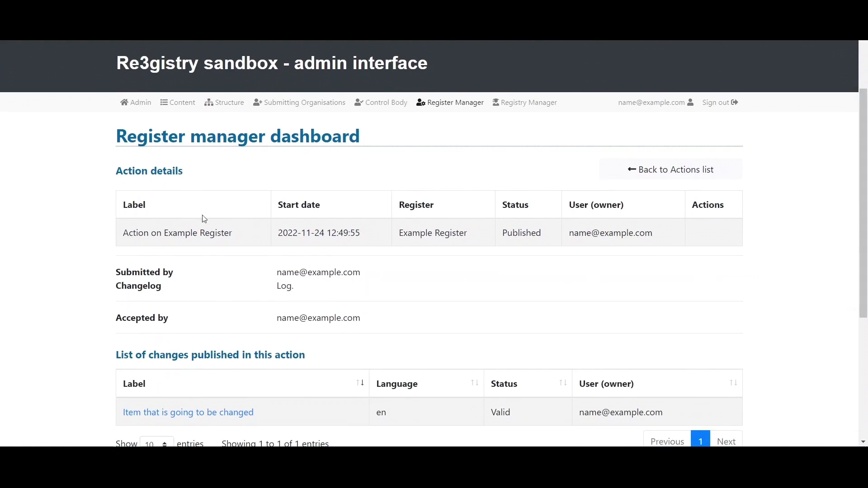
- Open Example Register from the registry's content and check the changed item's definition in the available items
{"action": "left_click", "coordinate": [177, 102]}
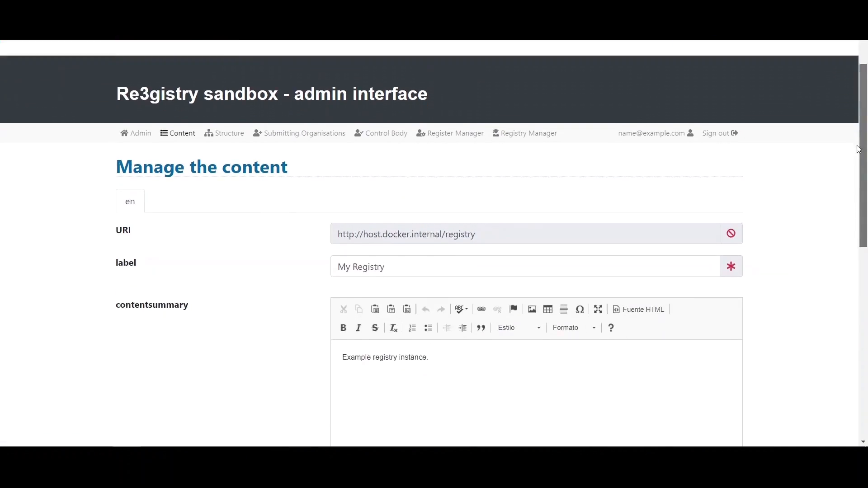
{"action": "scroll", "coordinate": [687, 243], "scroll_direction": "down", "scroll_amount": 5}
{"action": "left_click", "coordinate": [156, 361]}
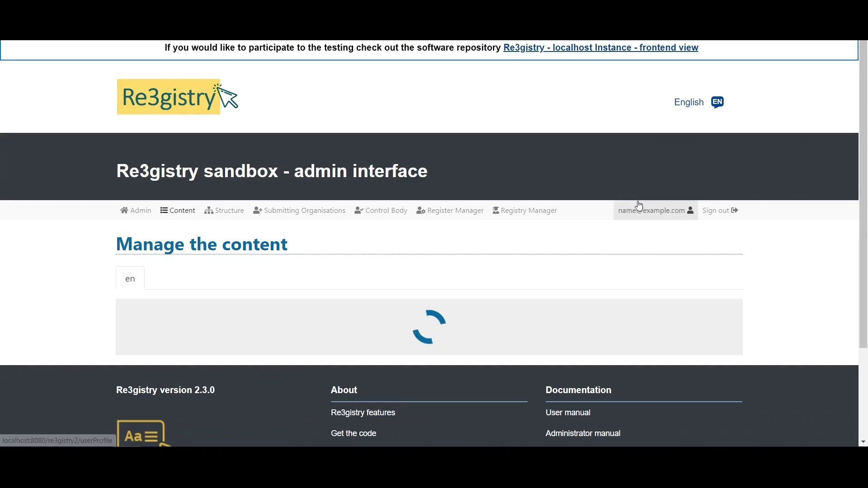
{"action": "scroll", "coordinate": [850, 226], "scroll_direction": "down", "scroll_amount": 10}
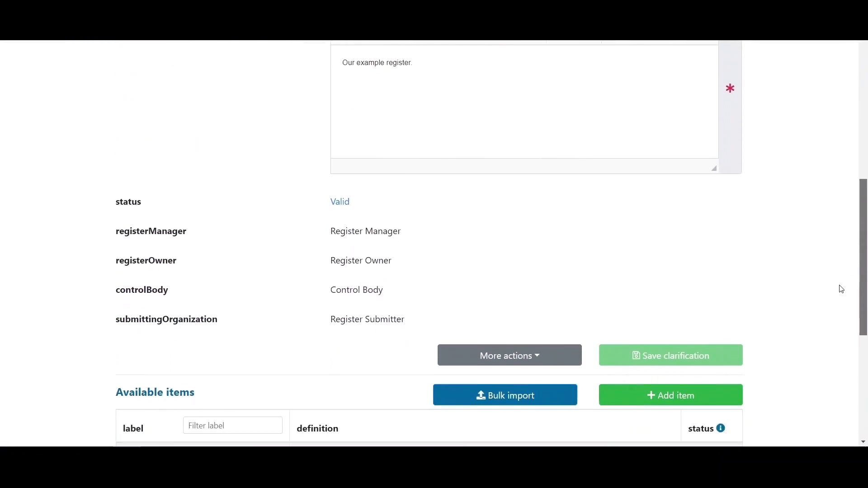
{"action": "left_click_drag", "start_coordinate": [483, 352], "coordinate": [599, 352]}
{"action": "left_click", "coordinate": [504, 366]}
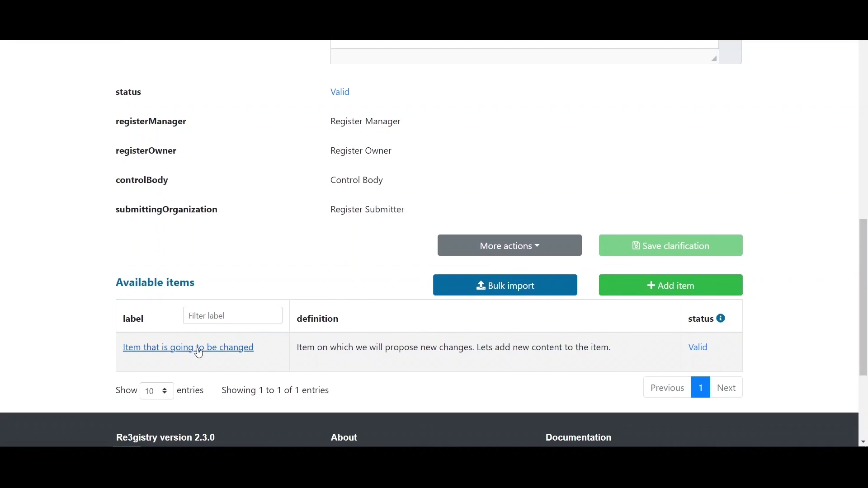
- Open "Item that is going to be changed" and examine its definition and version history in the frontend view
{"action": "left_click", "coordinate": [454, 343]}
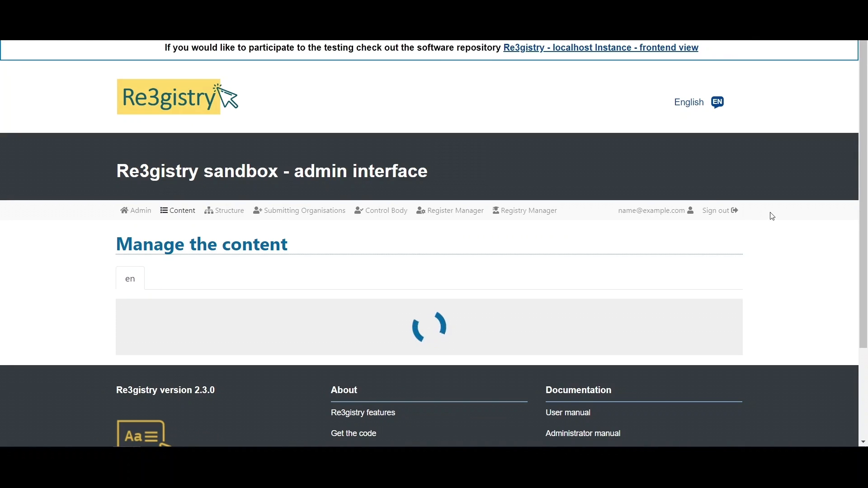
{"action": "left_click_drag", "start_coordinate": [862, 147], "coordinate": [859, 252]}
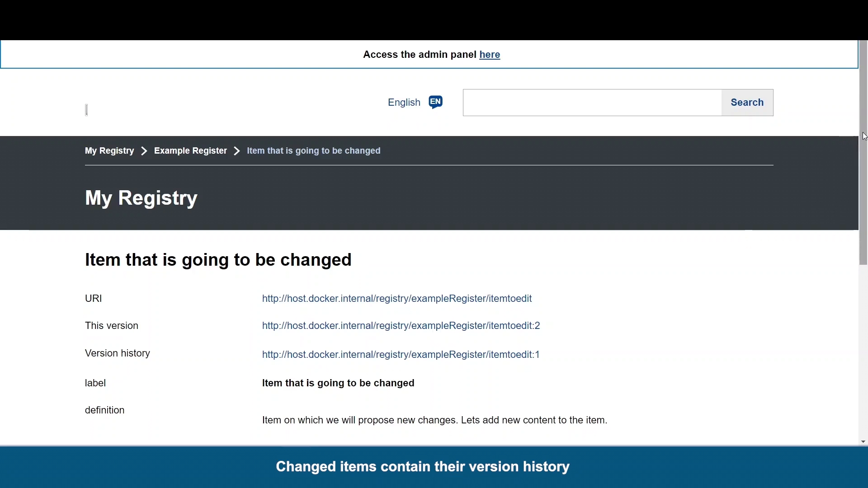
{"action": "left_click_drag", "start_coordinate": [864, 136], "coordinate": [863, 216]}
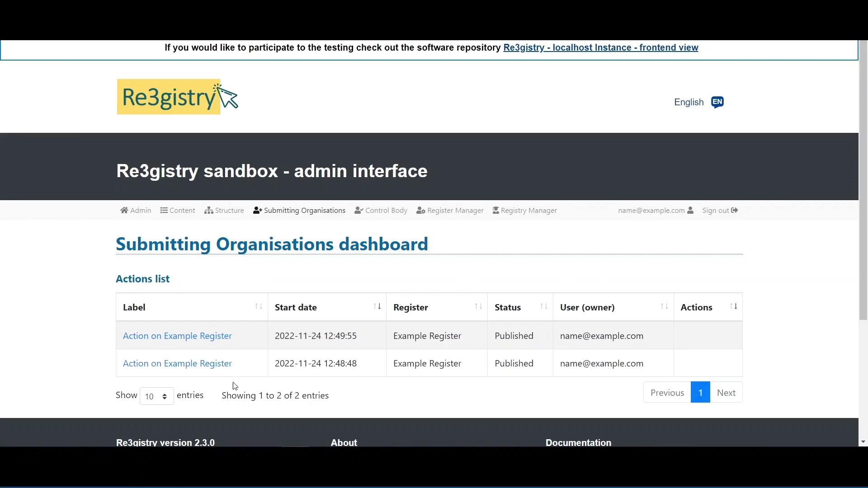
- Review the latest Example Register action's details for Submitting Organisations and the actions lists of the Control Body and Register Manager
{"action": "left_click", "coordinate": [176, 340]}
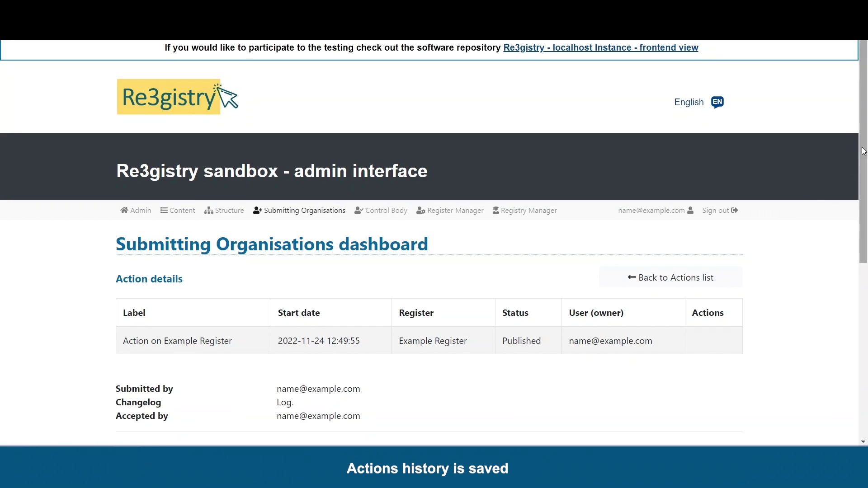
{"action": "left_click_drag", "start_coordinate": [862, 155], "coordinate": [860, 235]}
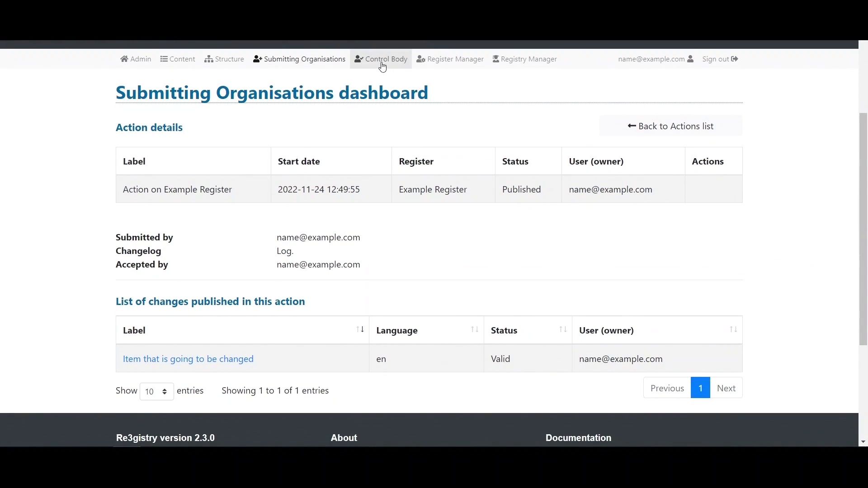
{"action": "left_click", "coordinate": [381, 60]}
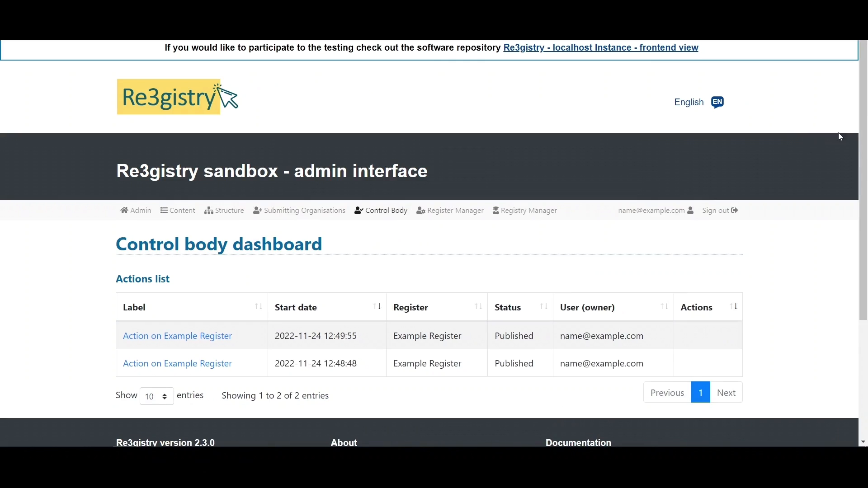
{"action": "scroll", "coordinate": [724, 185], "scroll_direction": "down", "scroll_amount": 1}
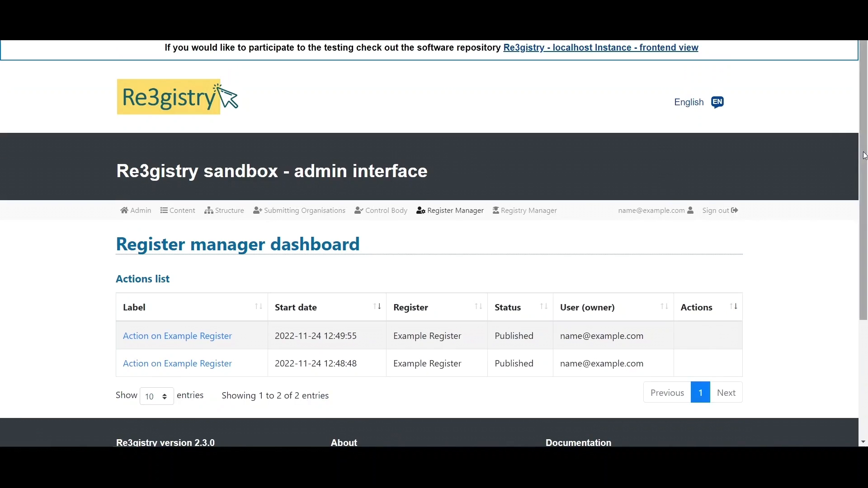
{"action": "left_click_drag", "start_coordinate": [864, 155], "coordinate": [863, 170]}
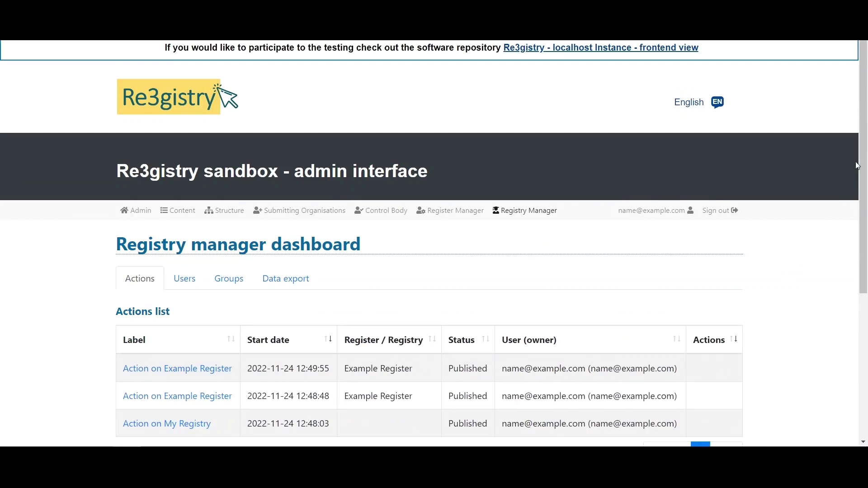
- Examine the details of the latest action on Example Register in the Registry Manager dashboard
{"action": "left_click_drag", "start_coordinate": [863, 160], "coordinate": [863, 214]}
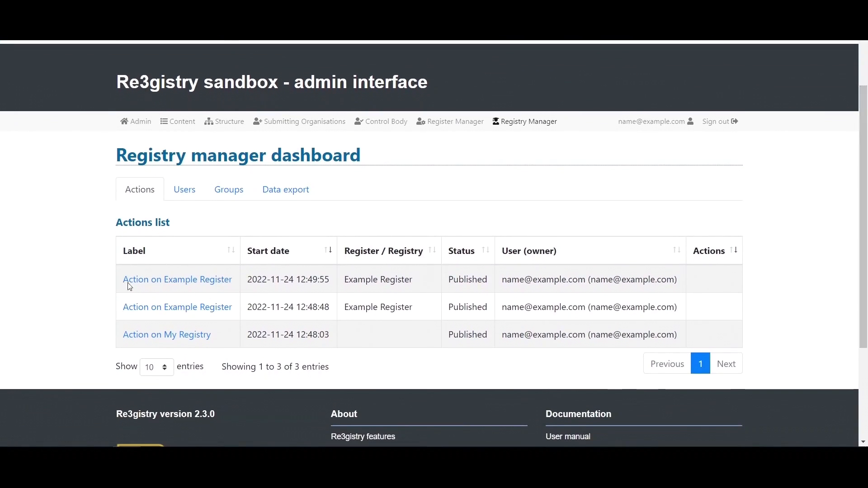
{"action": "left_click", "coordinate": [227, 315]}
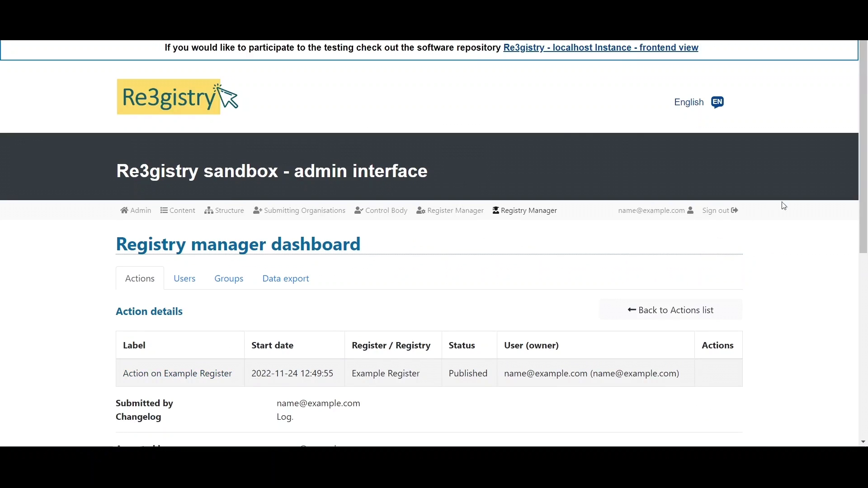
{"action": "left_click_drag", "start_coordinate": [863, 184], "coordinate": [852, 274]}
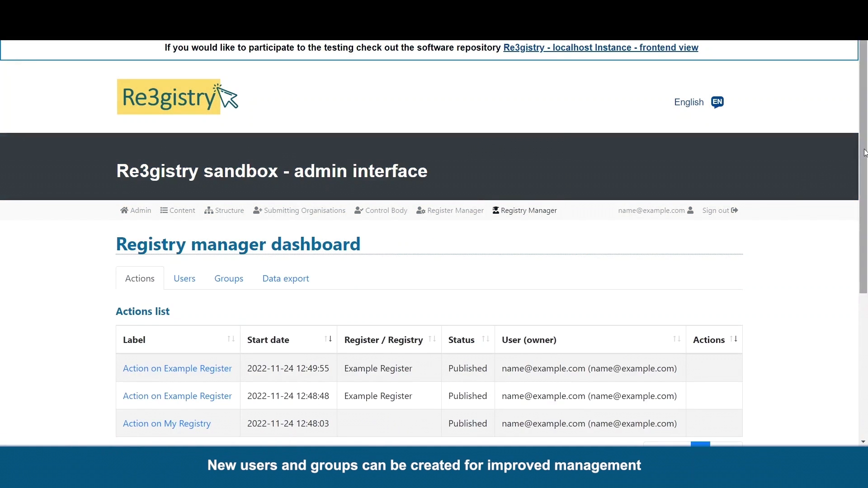
- Review the users and groups in the Registry Manager dashboard
{"action": "scroll", "coordinate": [346, 215], "scroll_direction": "down", "scroll_amount": 1}
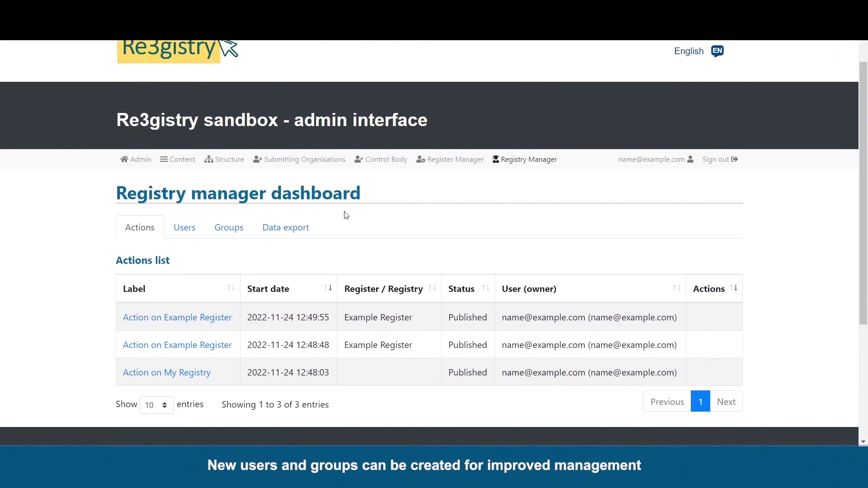
{"action": "left_click", "coordinate": [182, 234]}
{"action": "scroll", "coordinate": [864, 173], "scroll_direction": "down", "scroll_amount": 1}
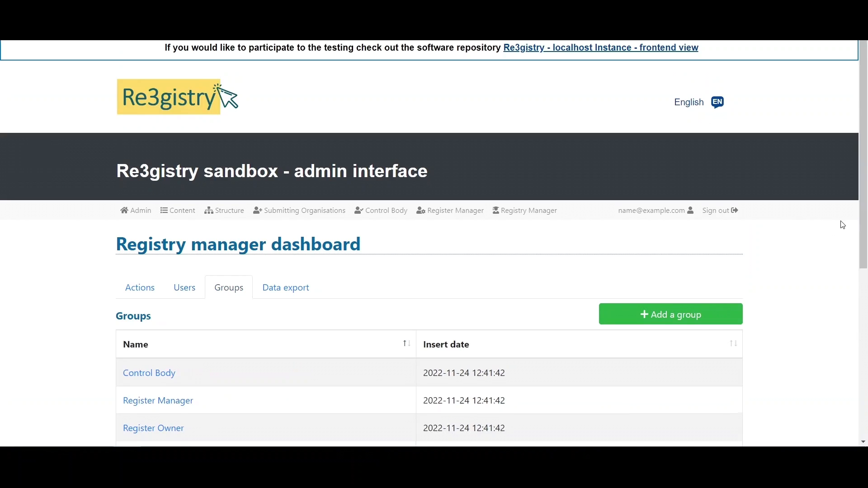
{"action": "left_click_drag", "start_coordinate": [860, 217], "coordinate": [853, 278]}
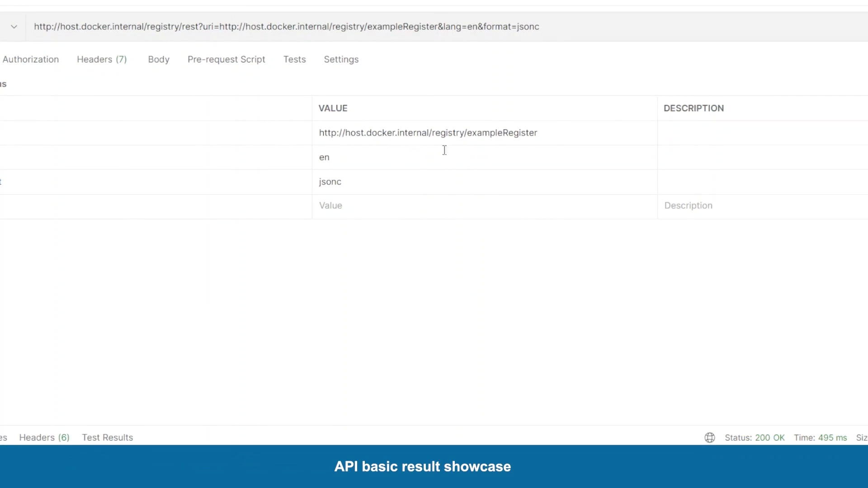
- Switch to the API client, send the exampleRegister REST request with lang=en and format=jsonc, and examine the enlarged JSON response
{"action": "left_click", "coordinate": [867, 26]}
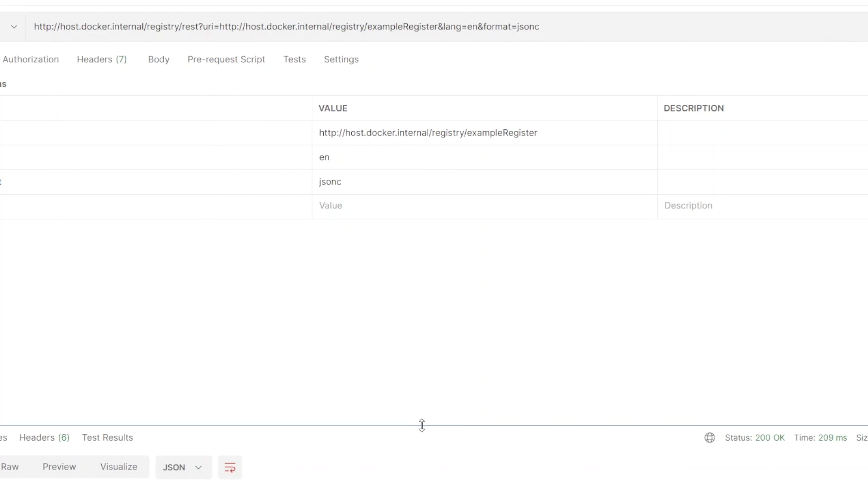
{"action": "left_click_drag", "start_coordinate": [422, 424], "coordinate": [420, 38]}
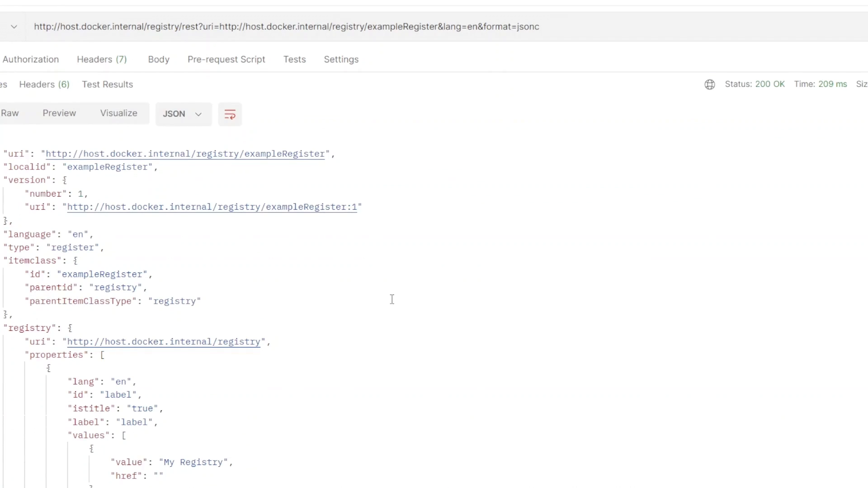
{"action": "scroll", "coordinate": [392, 299], "scroll_direction": "down", "scroll_amount": 10}
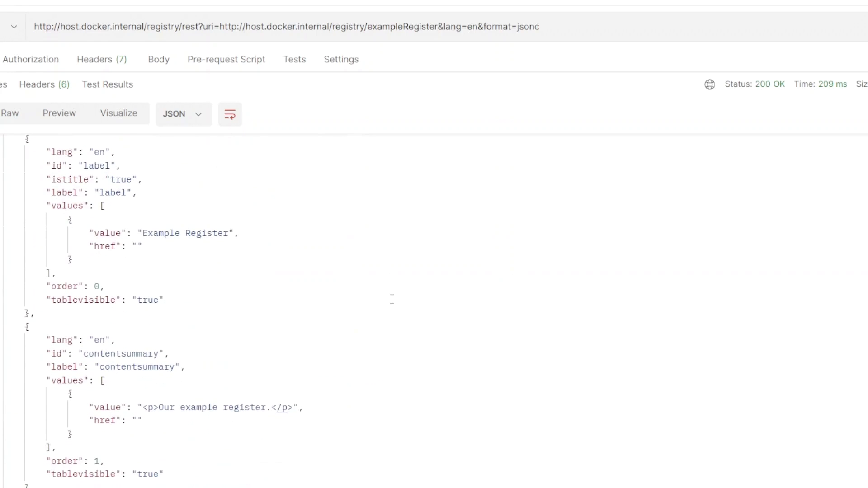
{"action": "scroll", "coordinate": [392, 299], "scroll_direction": "down", "scroll_amount": 6}
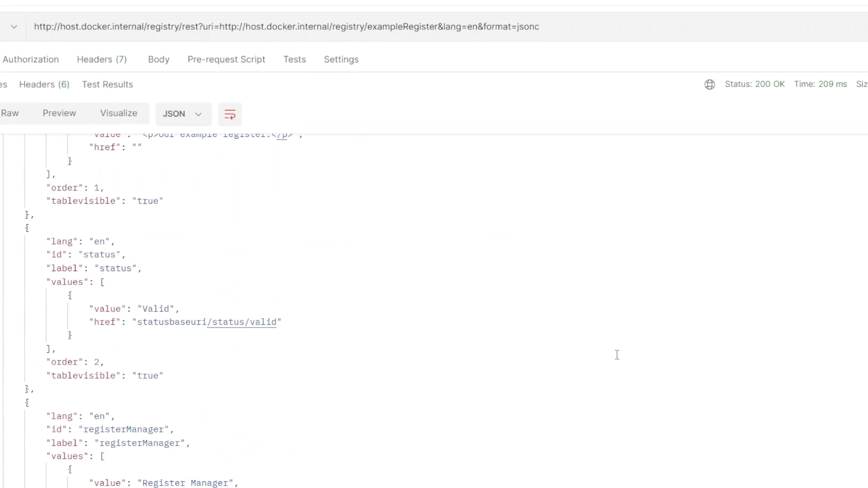
{"action": "scroll", "coordinate": [617, 355], "scroll_direction": "down", "scroll_amount": 3}
{"action": "scroll", "coordinate": [617, 355], "scroll_direction": "up", "scroll_amount": 8}
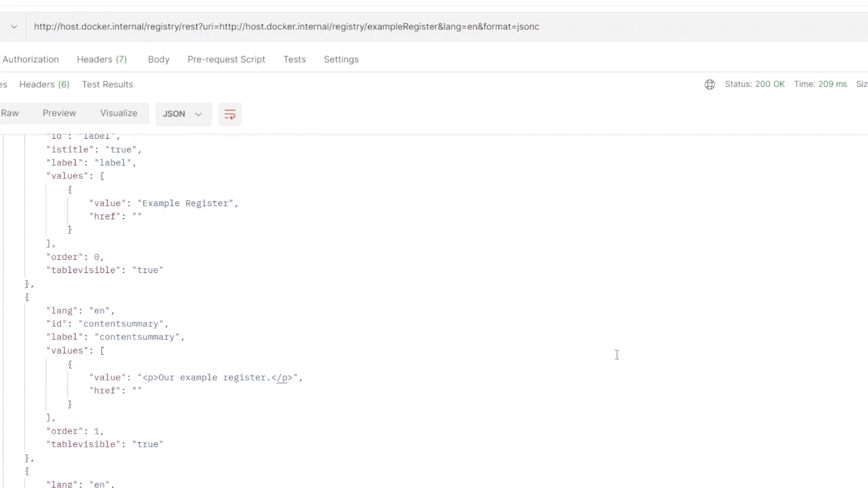
{"action": "scroll", "coordinate": [617, 355], "scroll_direction": "up", "scroll_amount": 8}
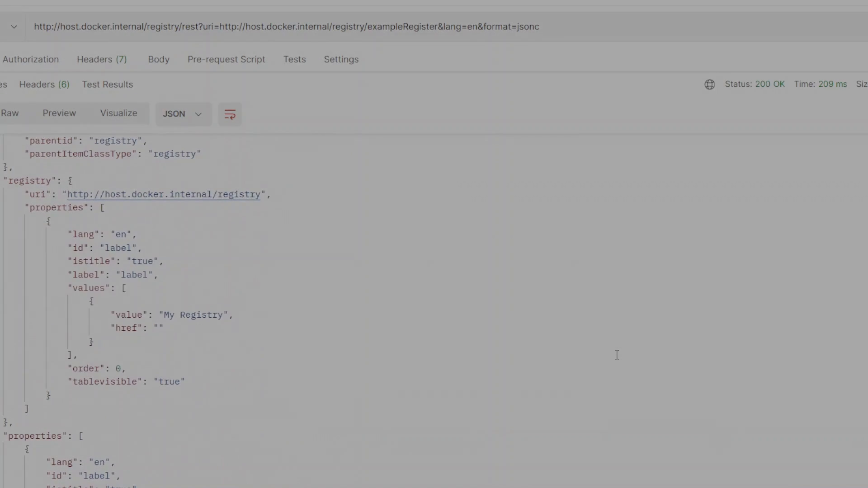